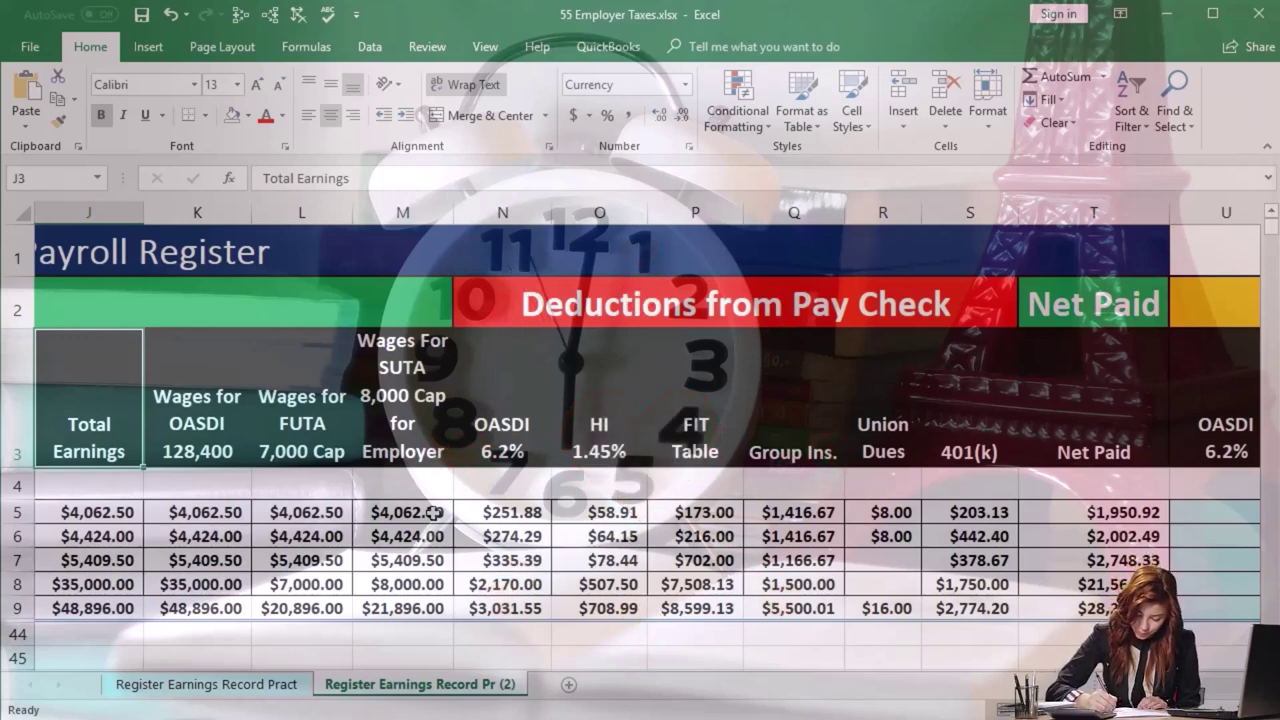
Step: Review the payroll register headings in row 3 from Total Earnings through the capped wages and paycheck deductions to Net Paid
{"action": "key", "text": "Right"}
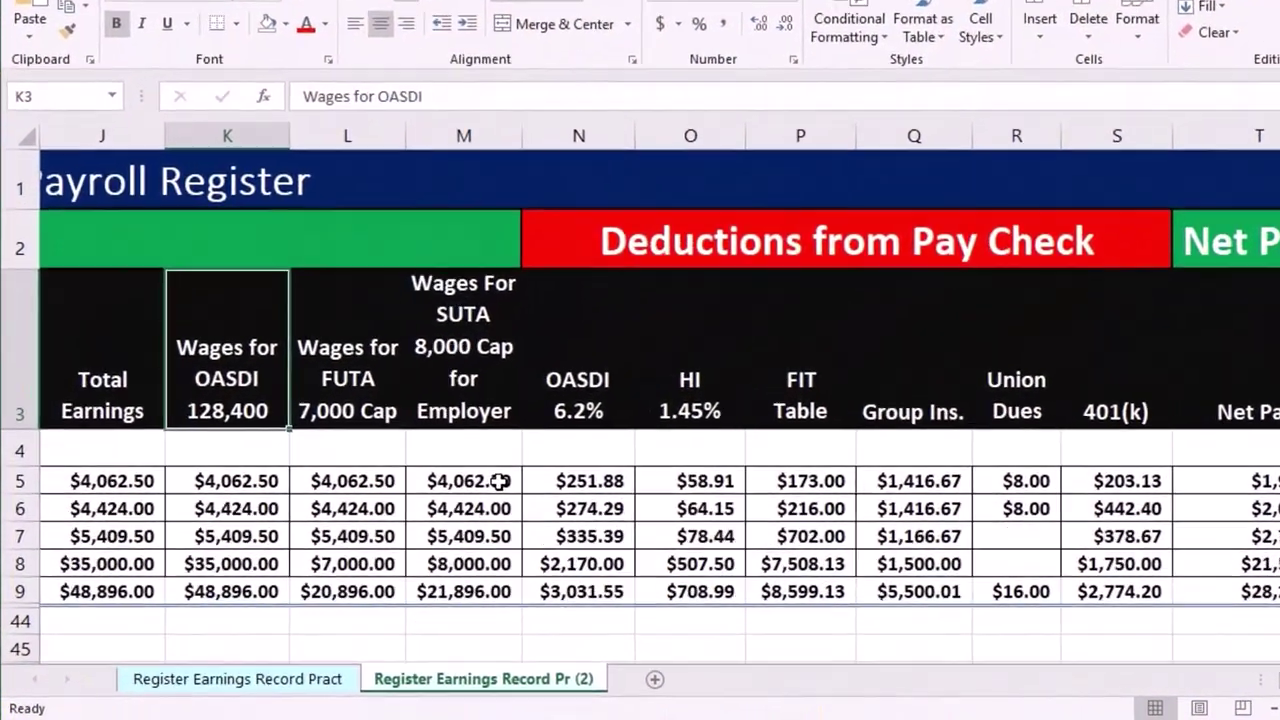
{"action": "key", "text": "Right"}
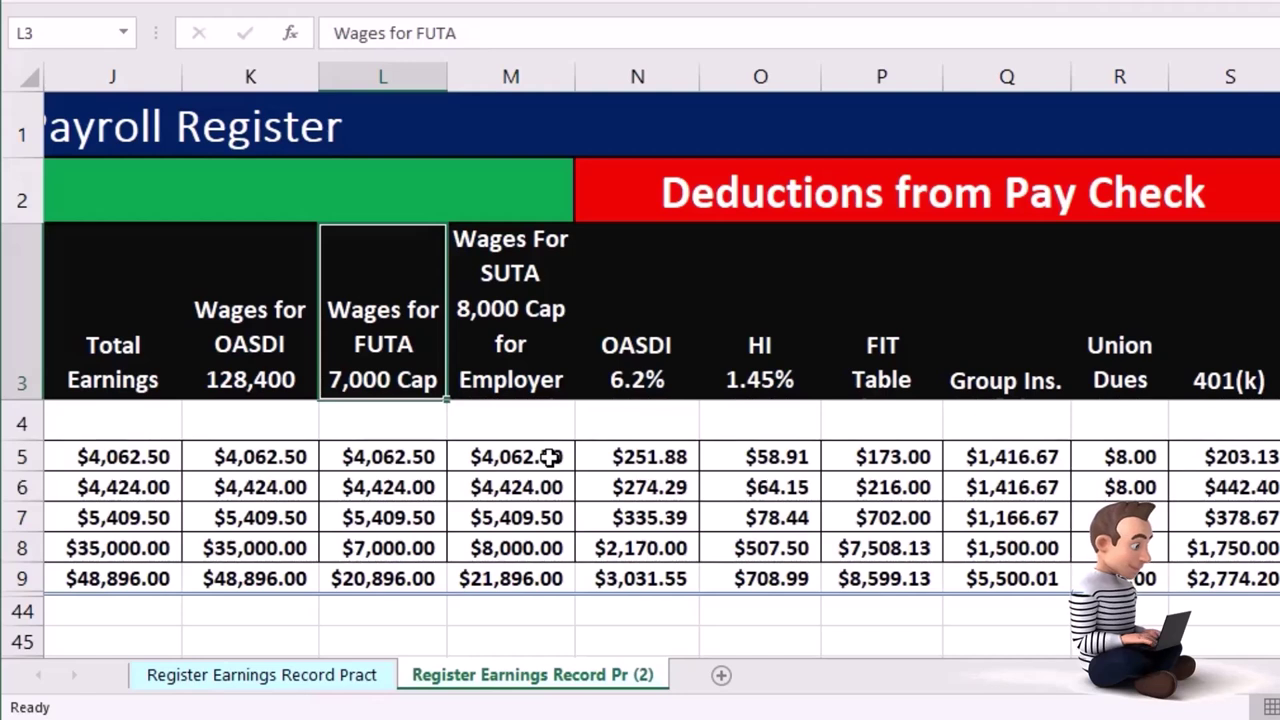
{"action": "key", "text": "Right"}
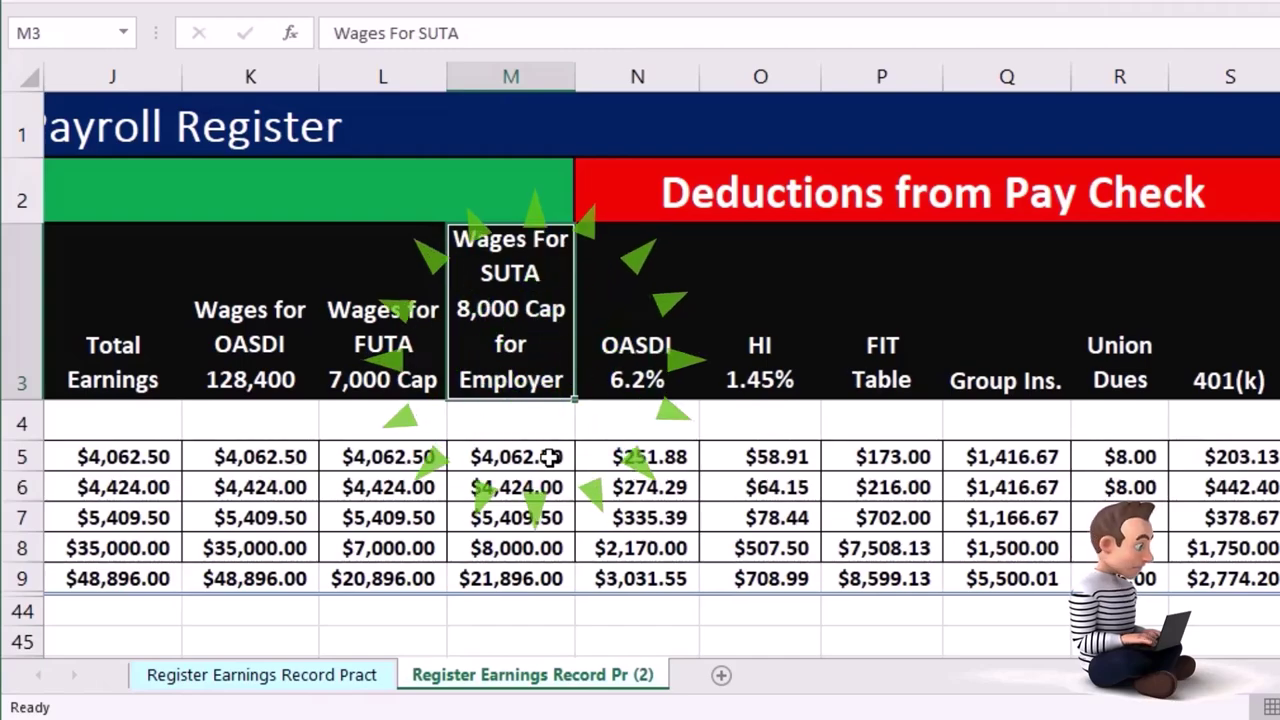
{"action": "key", "text": "Right"}
{"action": "key", "text": "Right"}
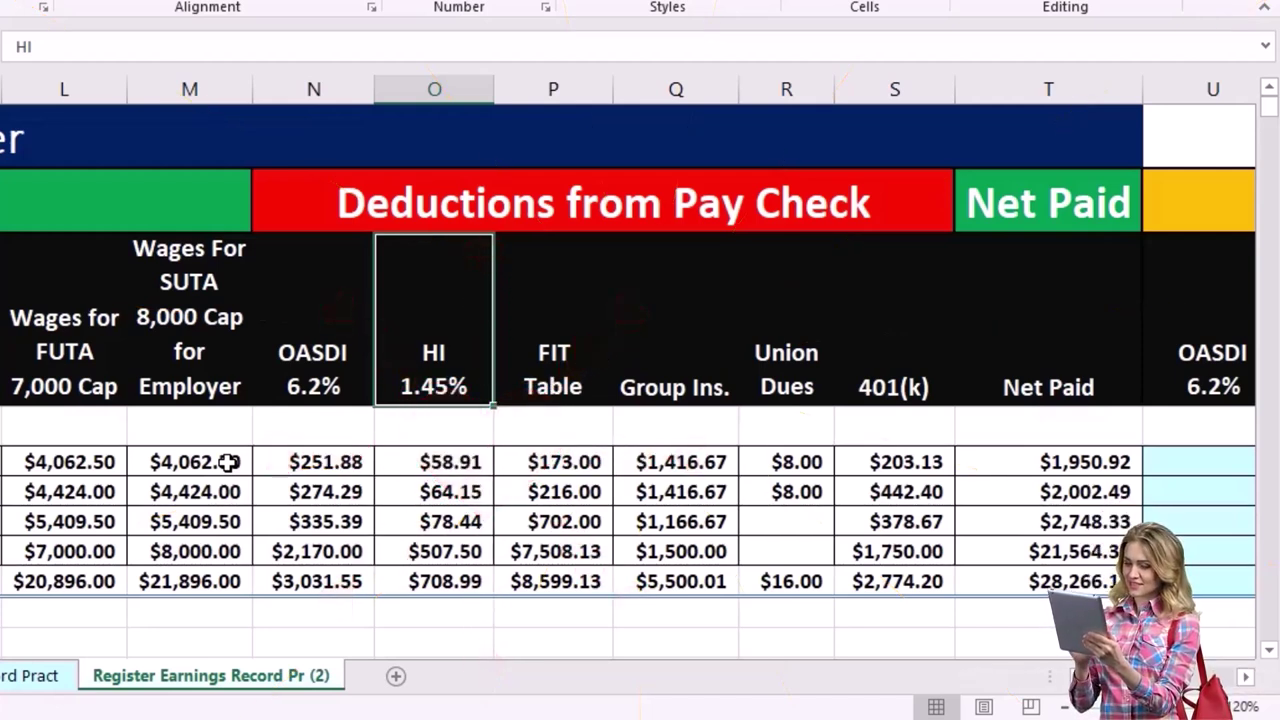
{"action": "key", "text": "Right"}
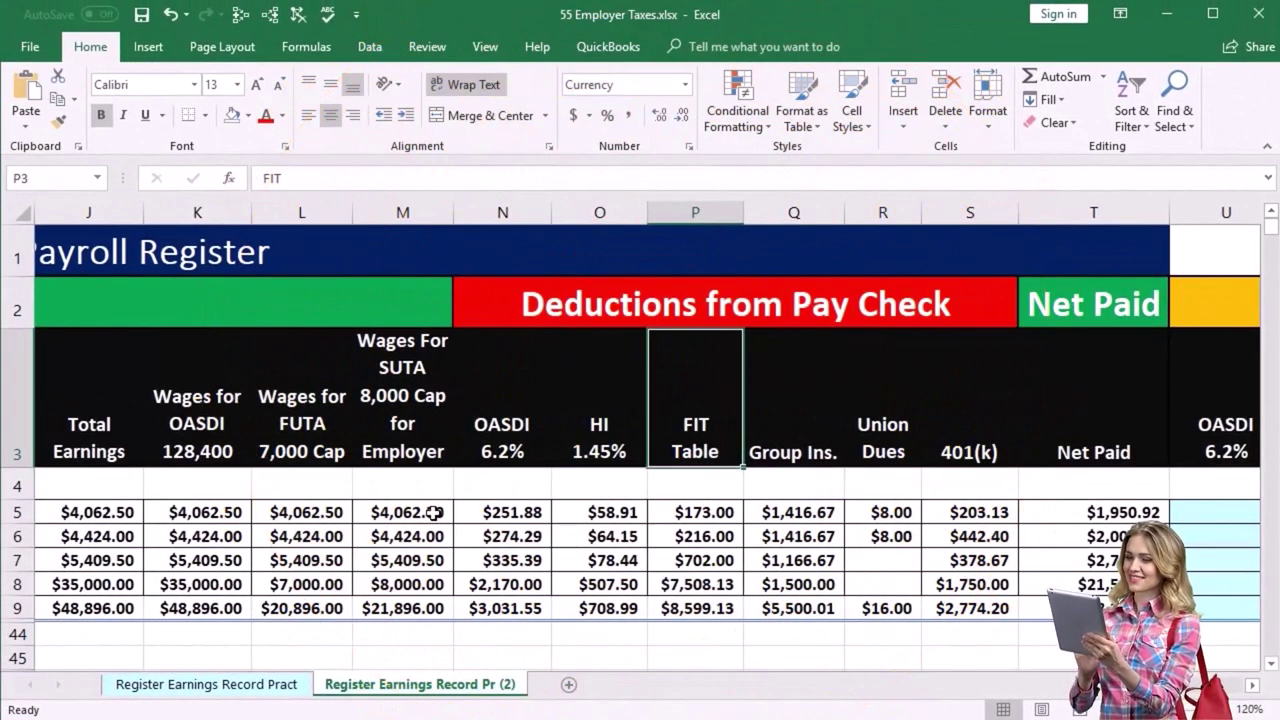
{"action": "key", "text": "Right"}
{"action": "key", "text": "Right"}
{"action": "key", "text": "Right"}
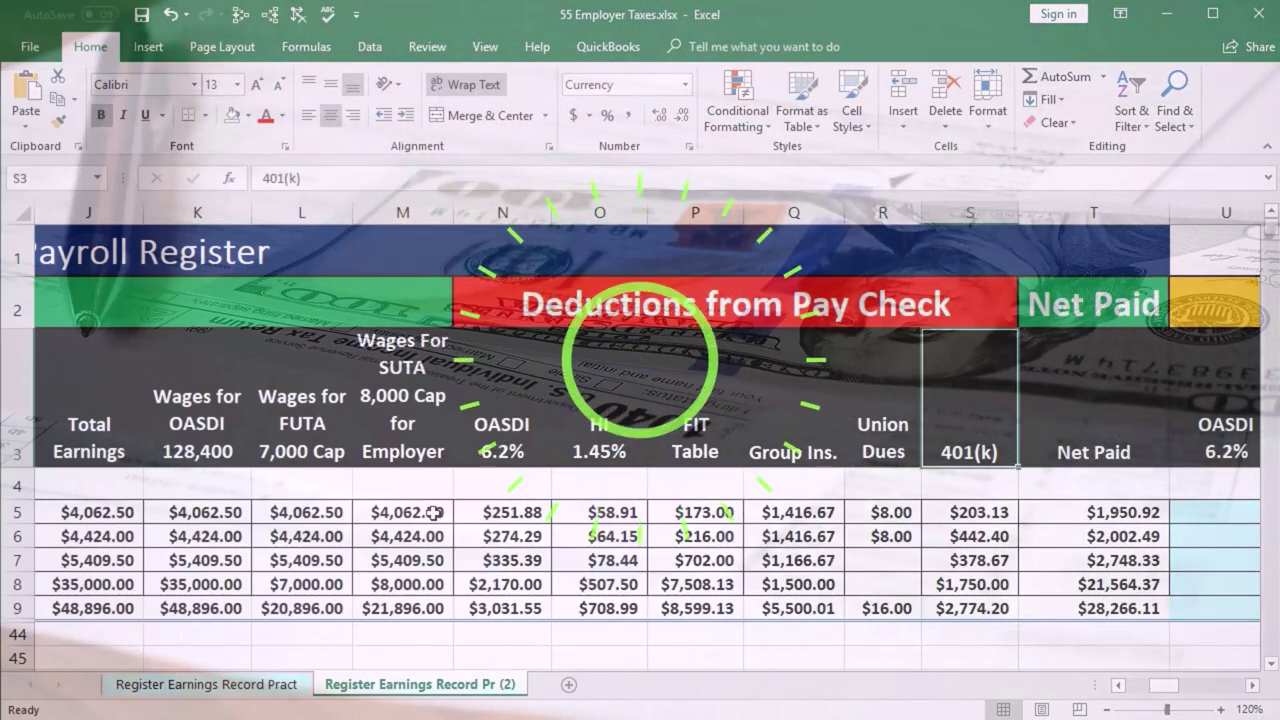
{"action": "key", "text": "Right"}
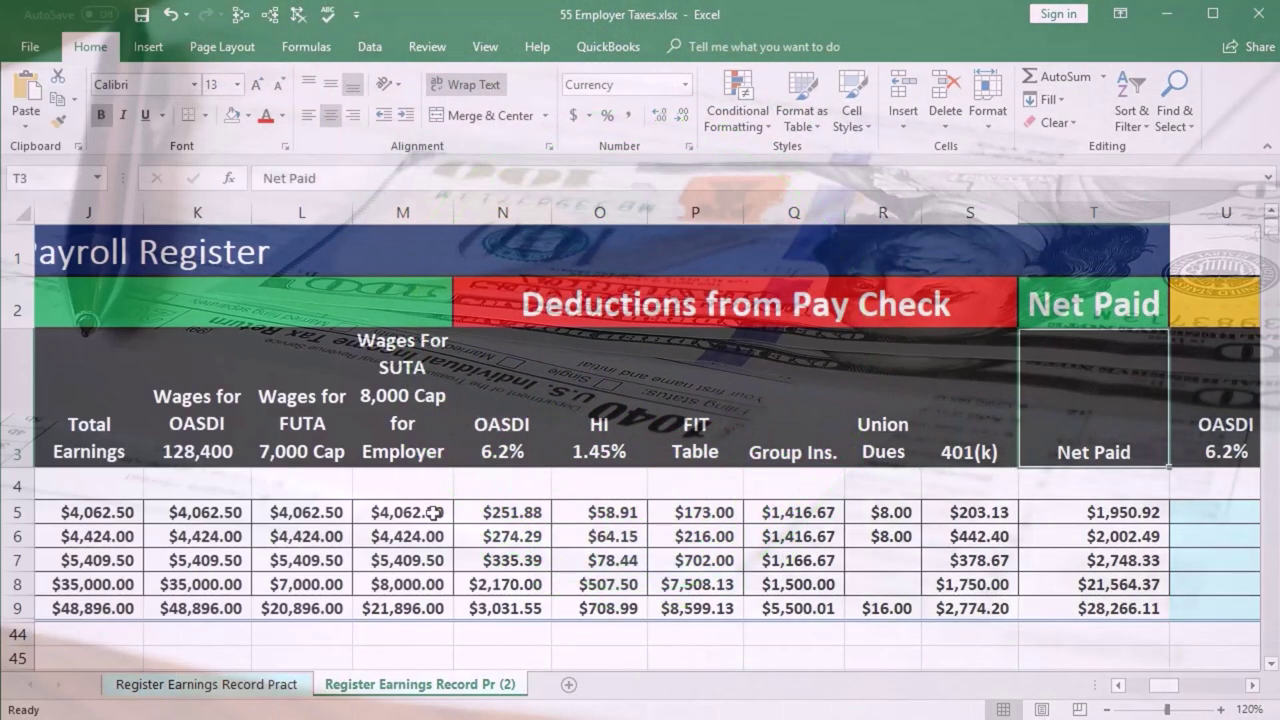
Step: Examine the empty Employer Taxes section covering OASDI, HI, FUTA and SUTA, columns U to X
{"action": "key", "text": "Down"}
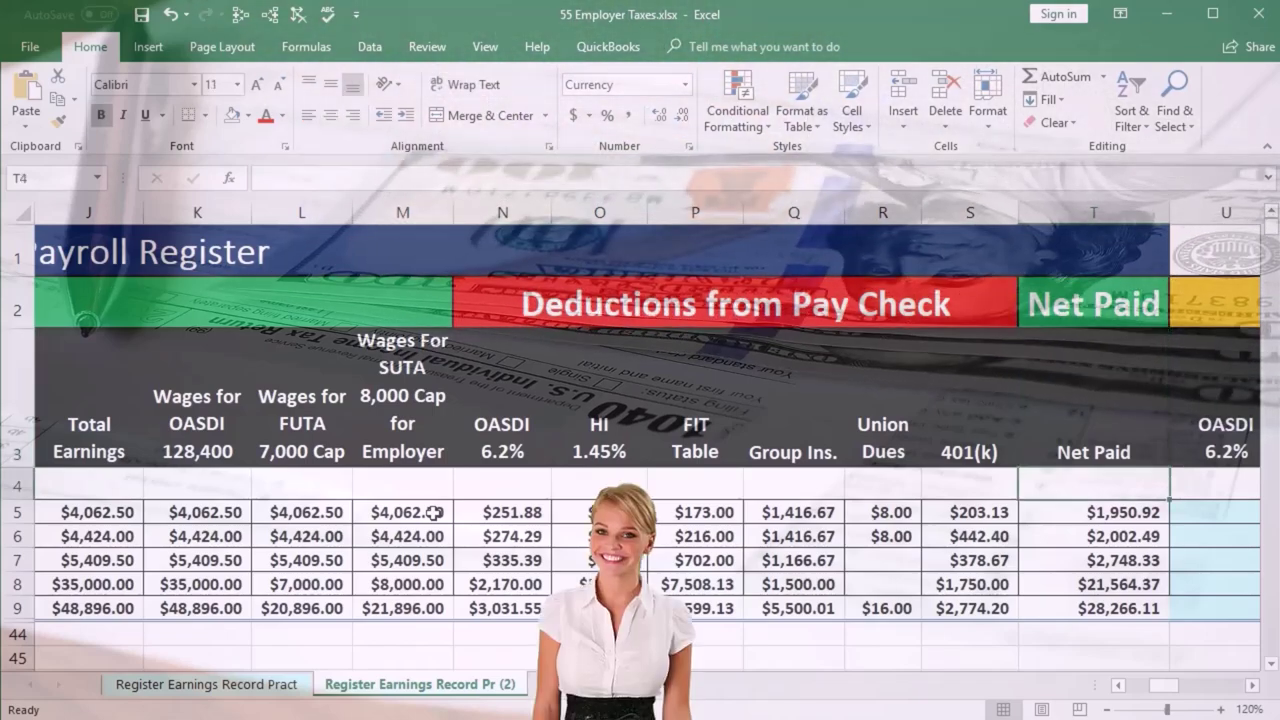
{"action": "key", "text": "Right"}
{"action": "key", "text": "Right"}
{"action": "key", "text": "Right"}
{"action": "key", "text": "Right"}
{"action": "key", "text": "Right"}
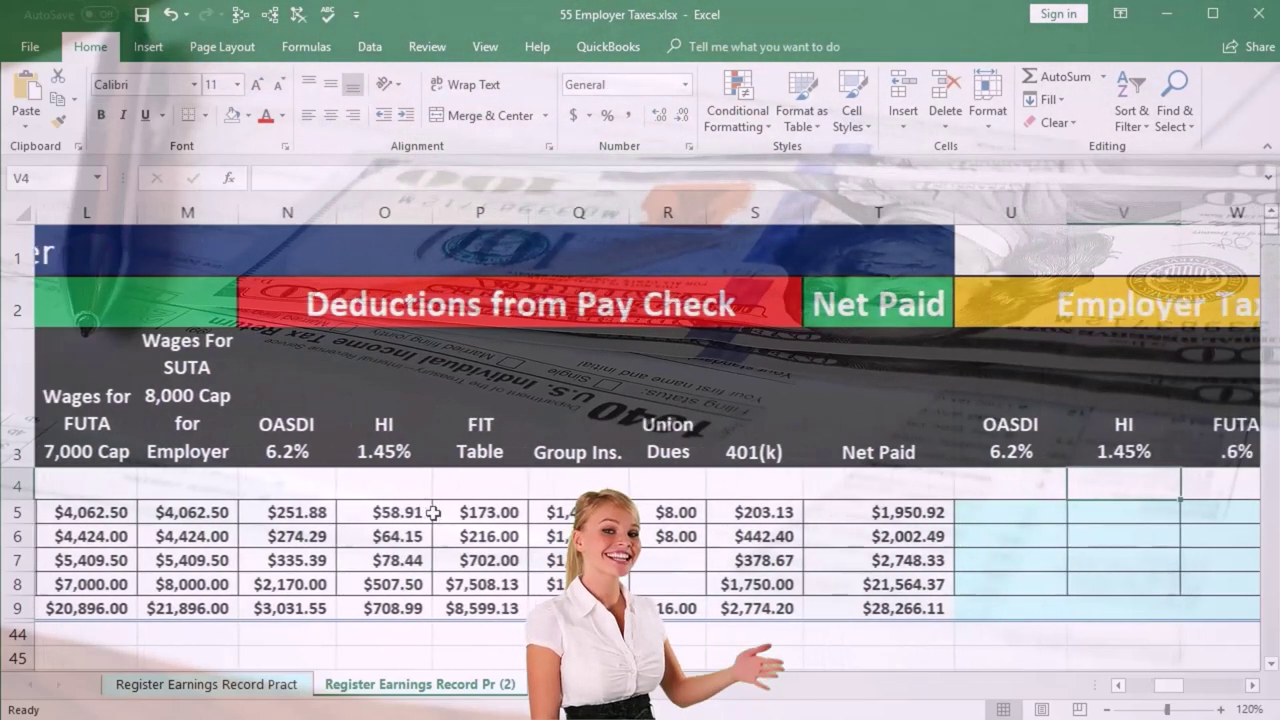
{"action": "key", "text": "Left"}
{"action": "key", "text": "Left"}
{"action": "key", "text": "Left"}
{"action": "key", "text": "Left"}
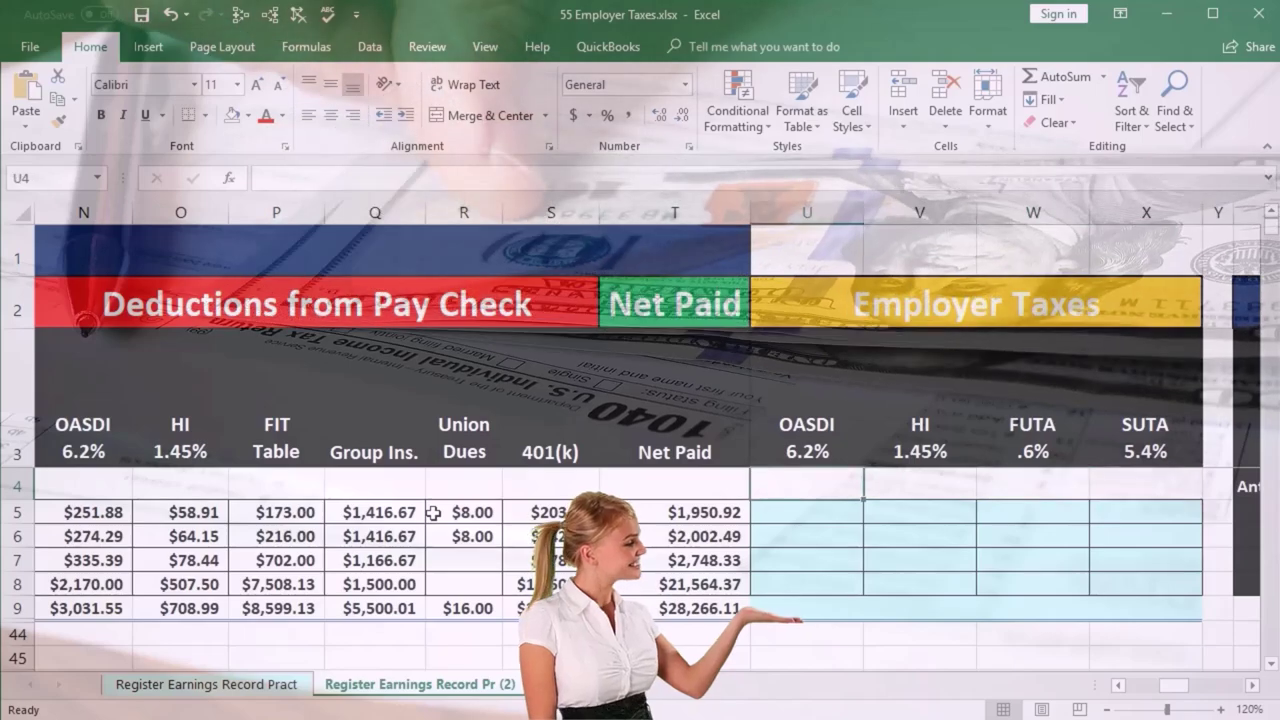
{"action": "key", "text": "Down"}
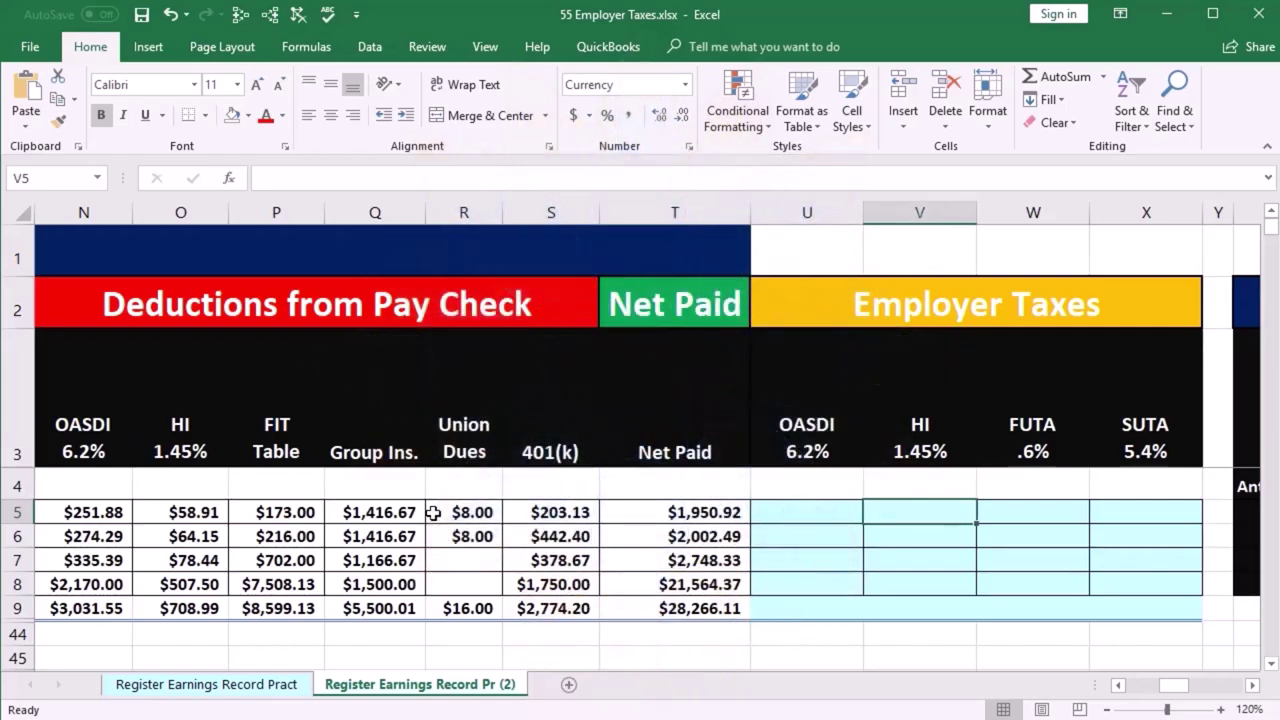
{"action": "key", "text": "Right"}
{"action": "key", "text": "Right"}
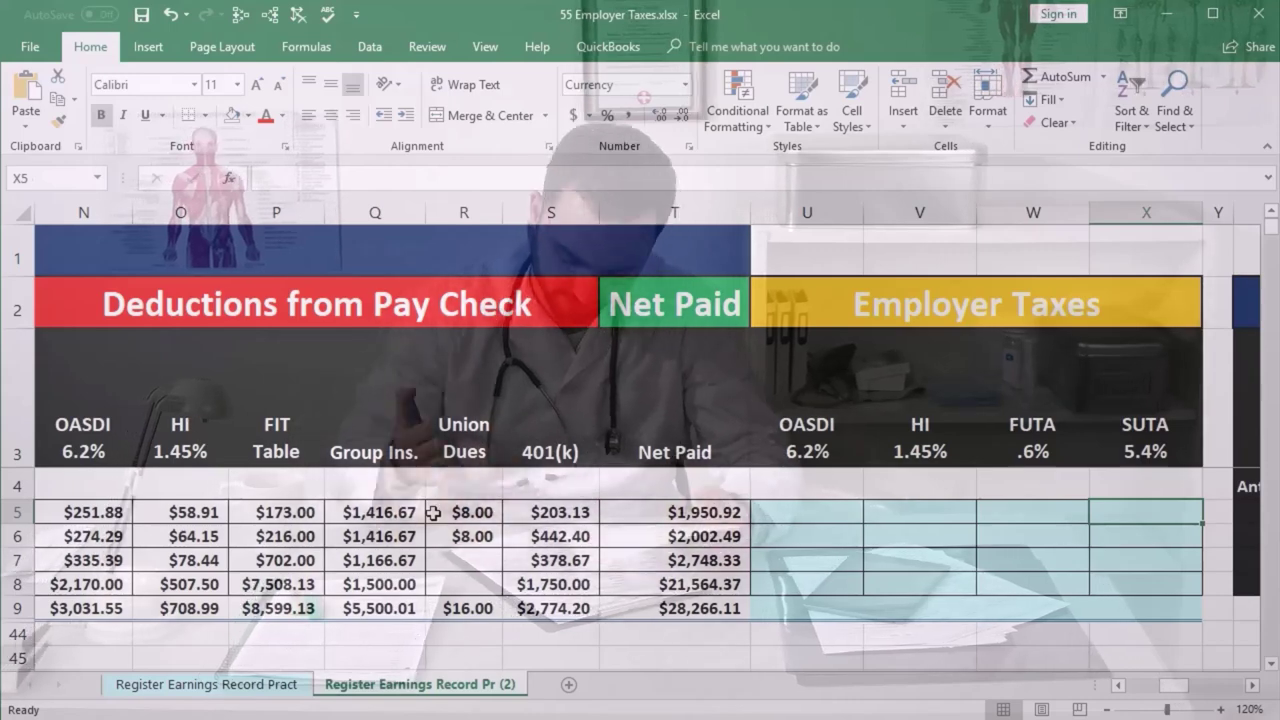
{"action": "key", "text": "Left"}
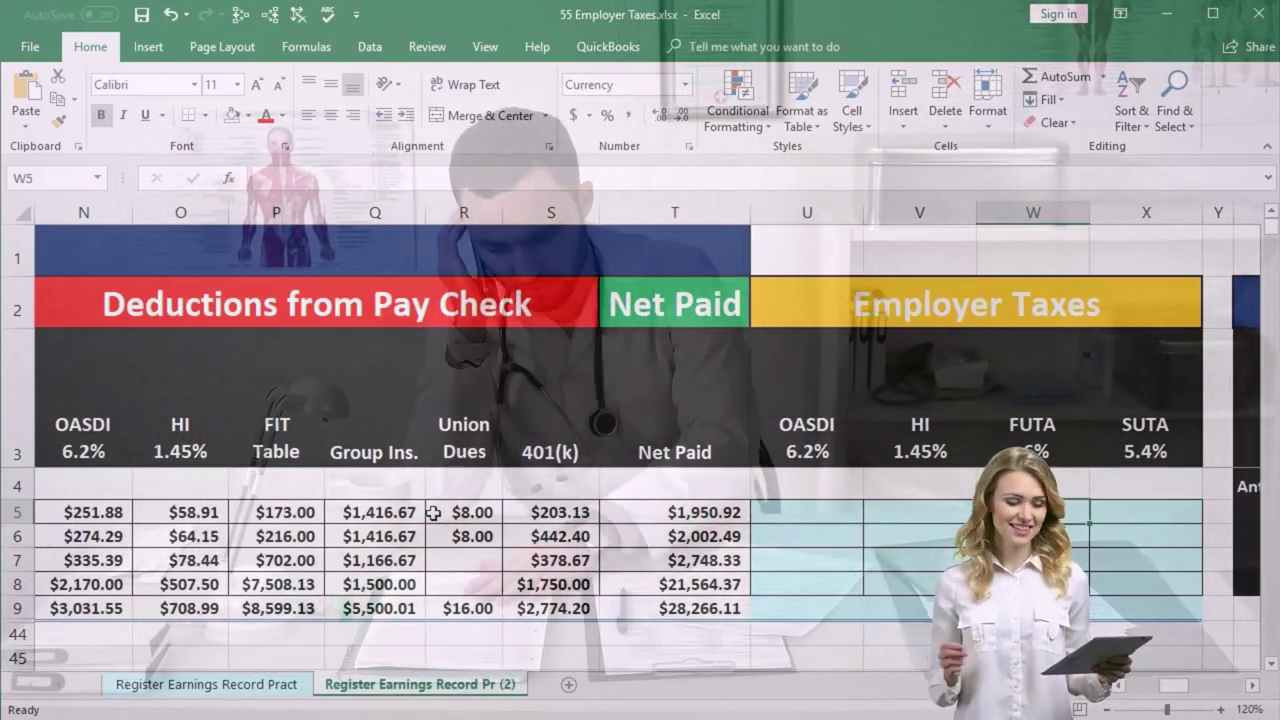
{"action": "key", "text": "Right"}
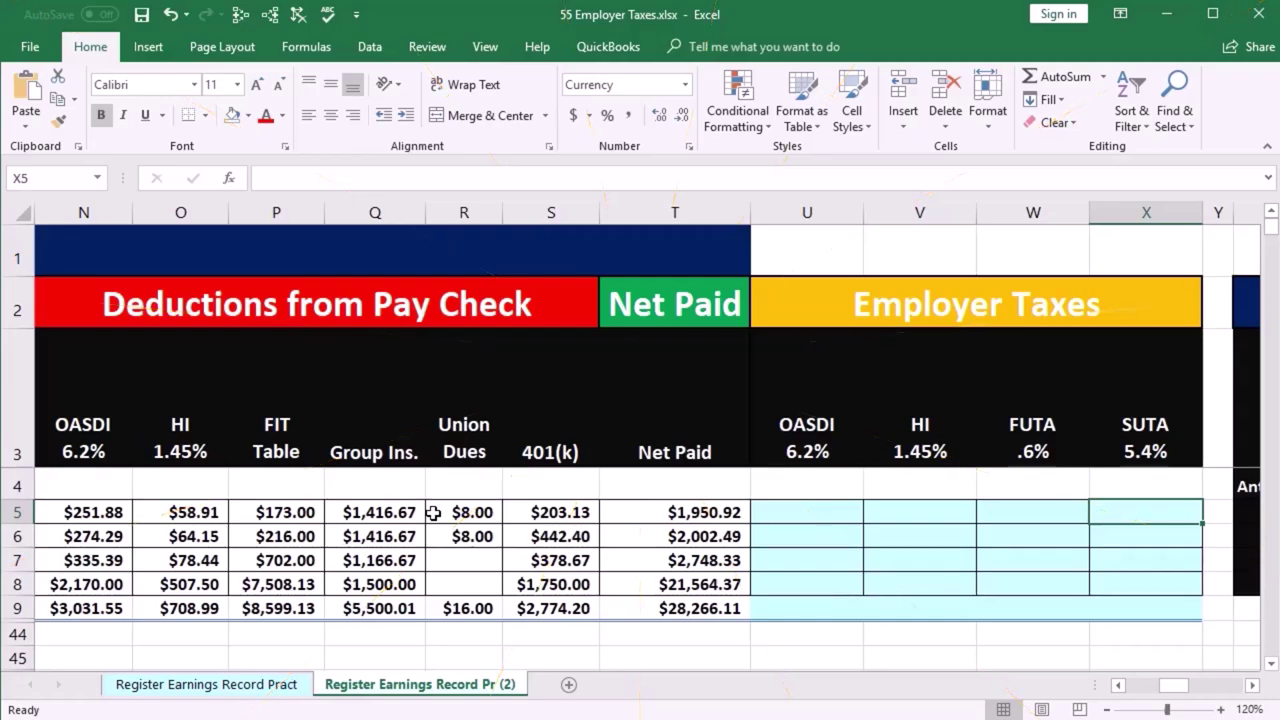
Step: Calculate the employer OASDI for the first two employees with =K5*.062 in U5 and =K6*.062 in U6
{"action": "key", "text": "Left"}
{"action": "key", "text": "Left"}
{"action": "key", "text": "Left"}
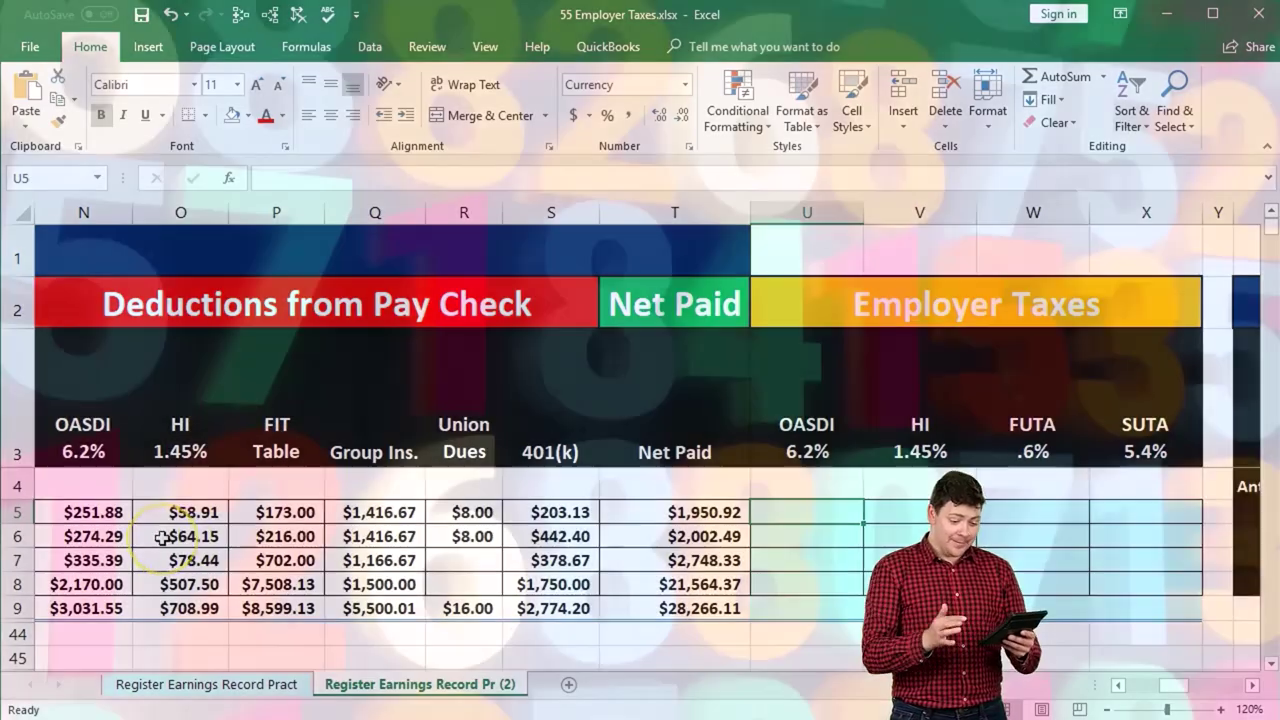
{"action": "type", "text": "="}
{"action": "key", "text": "Left"}
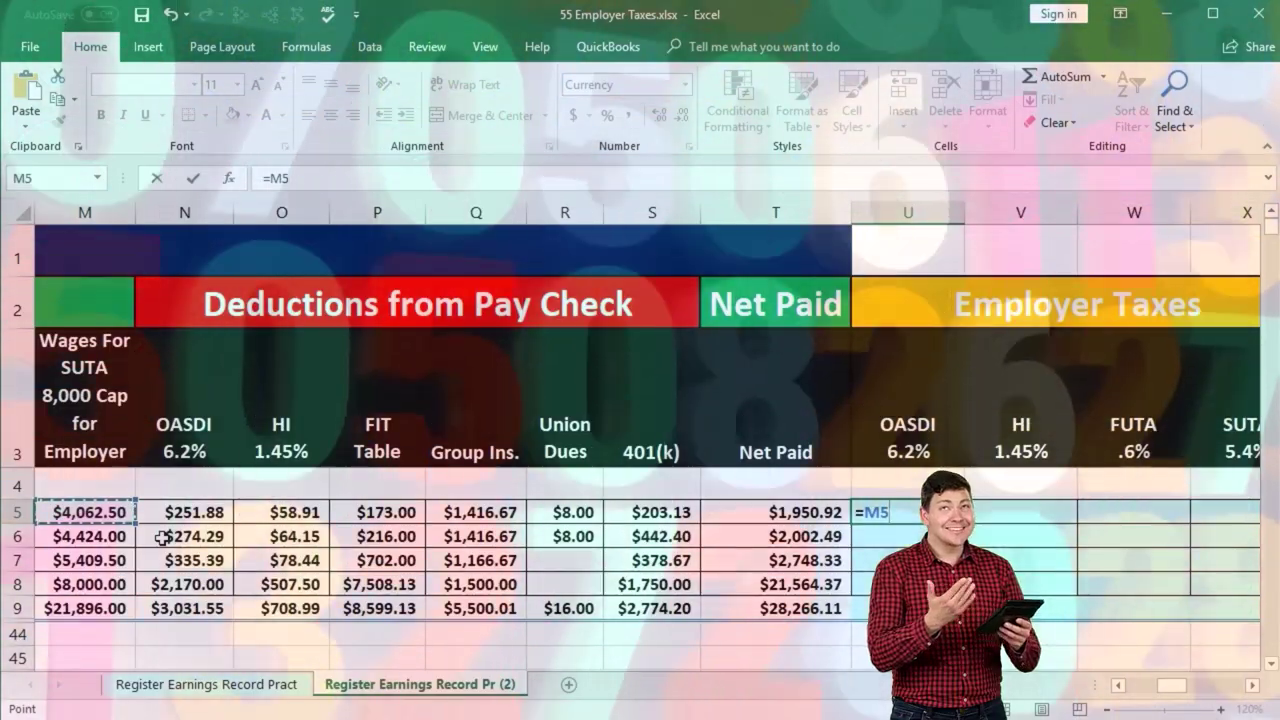
{"action": "key", "text": "Left"}
{"action": "key", "text": "Left"}
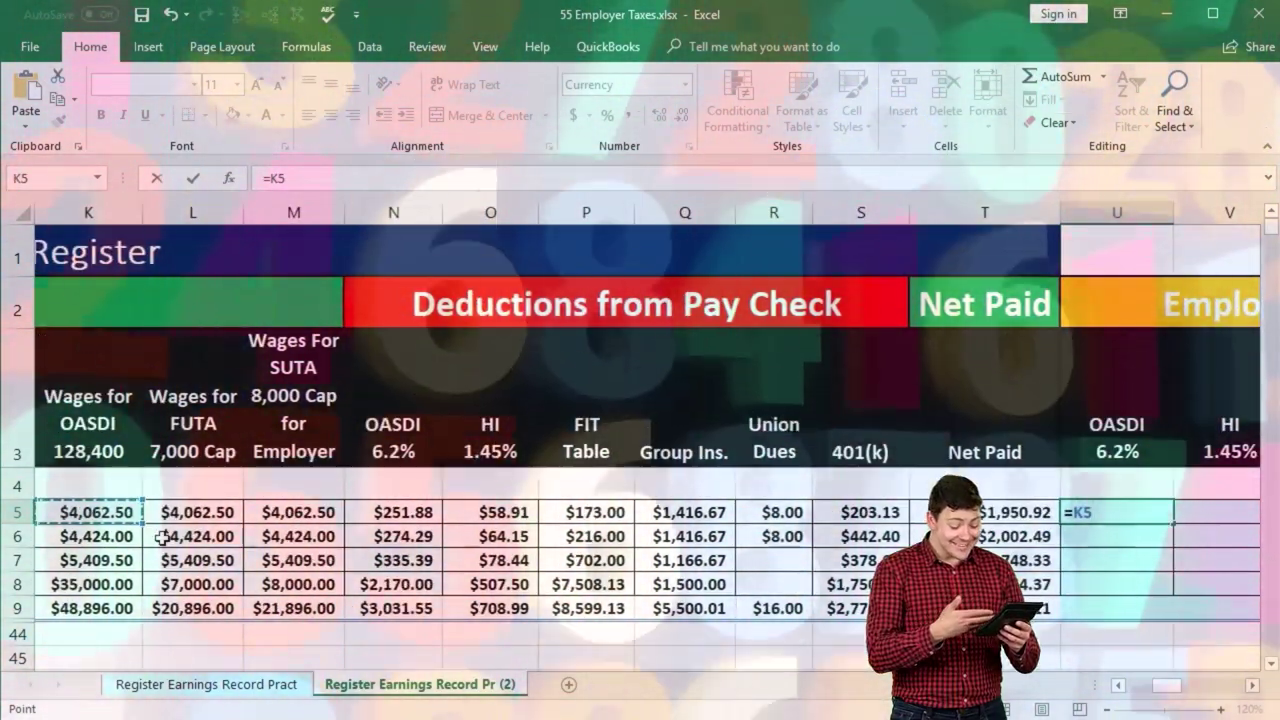
{"action": "key", "text": "Right"}
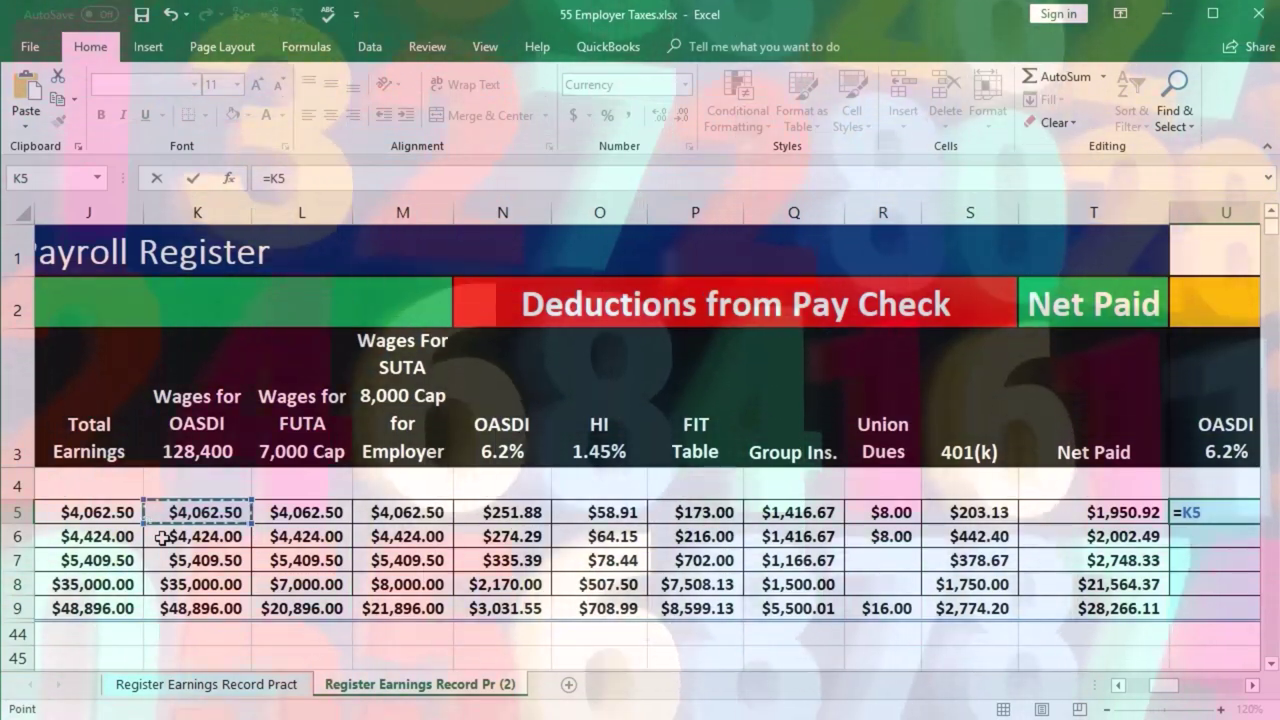
{"action": "type", "text": "*.062"}
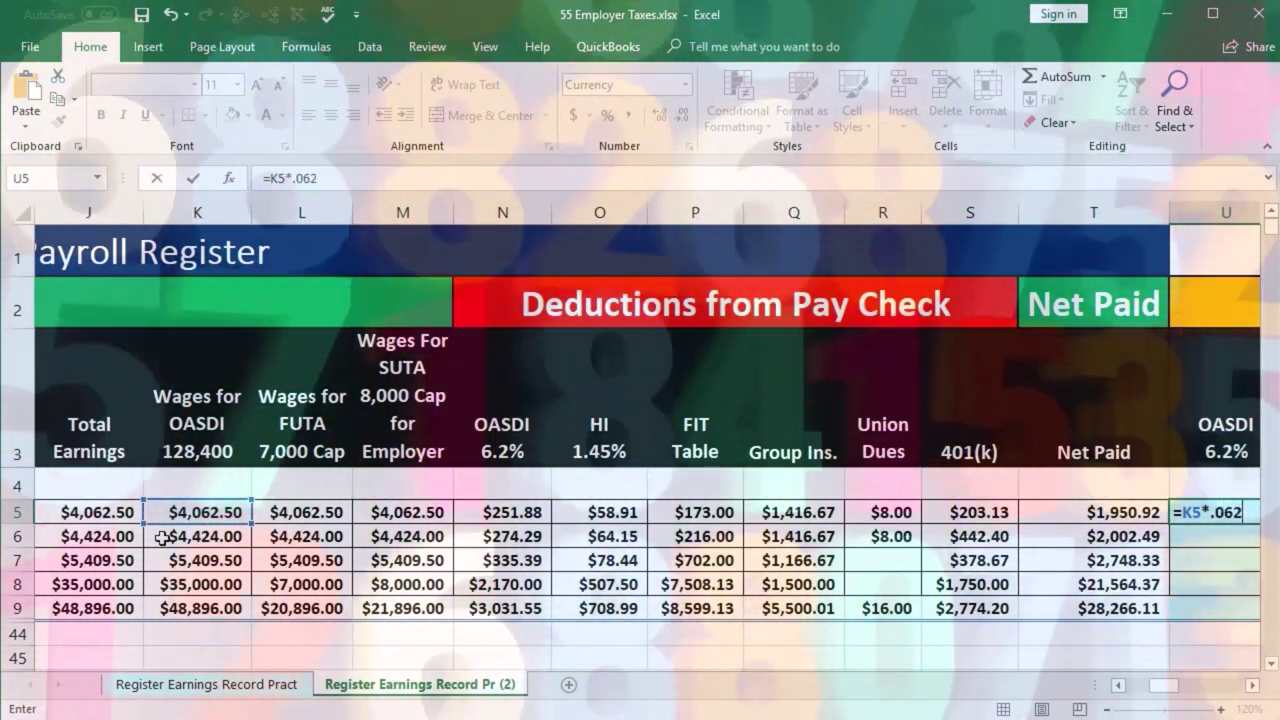
{"action": "key", "text": "Return"}
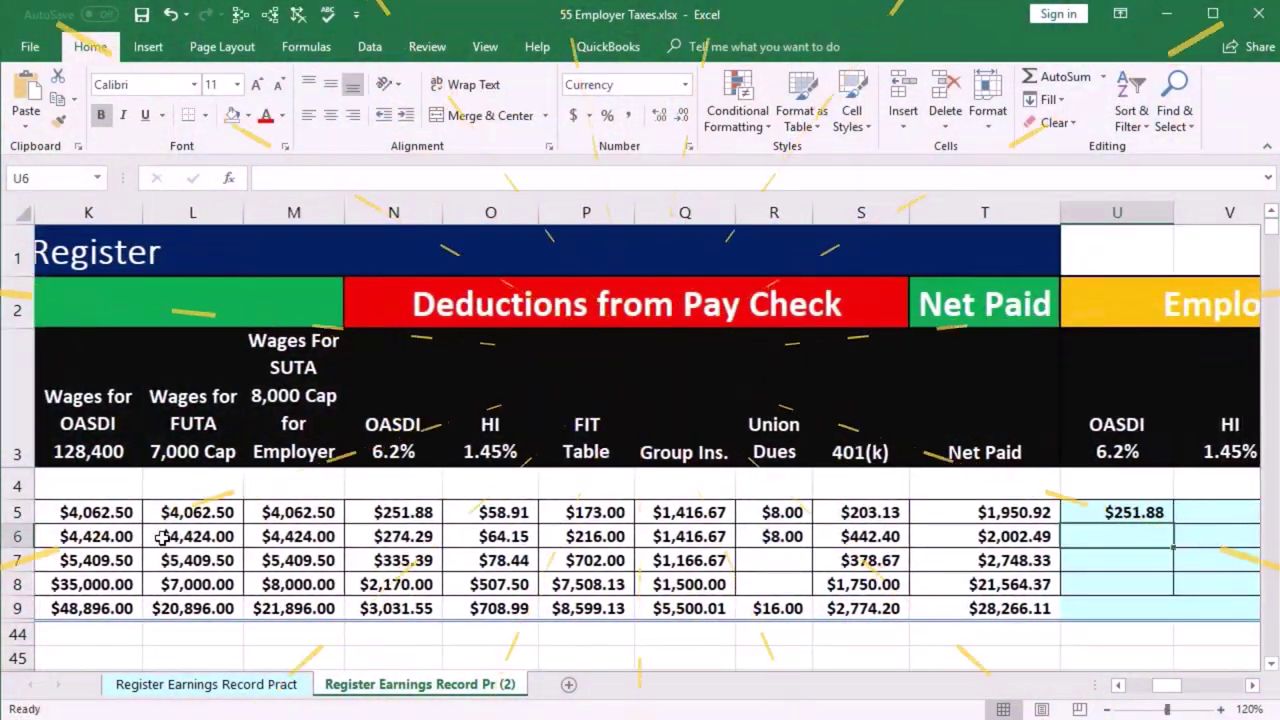
{"action": "type", "text": "="}
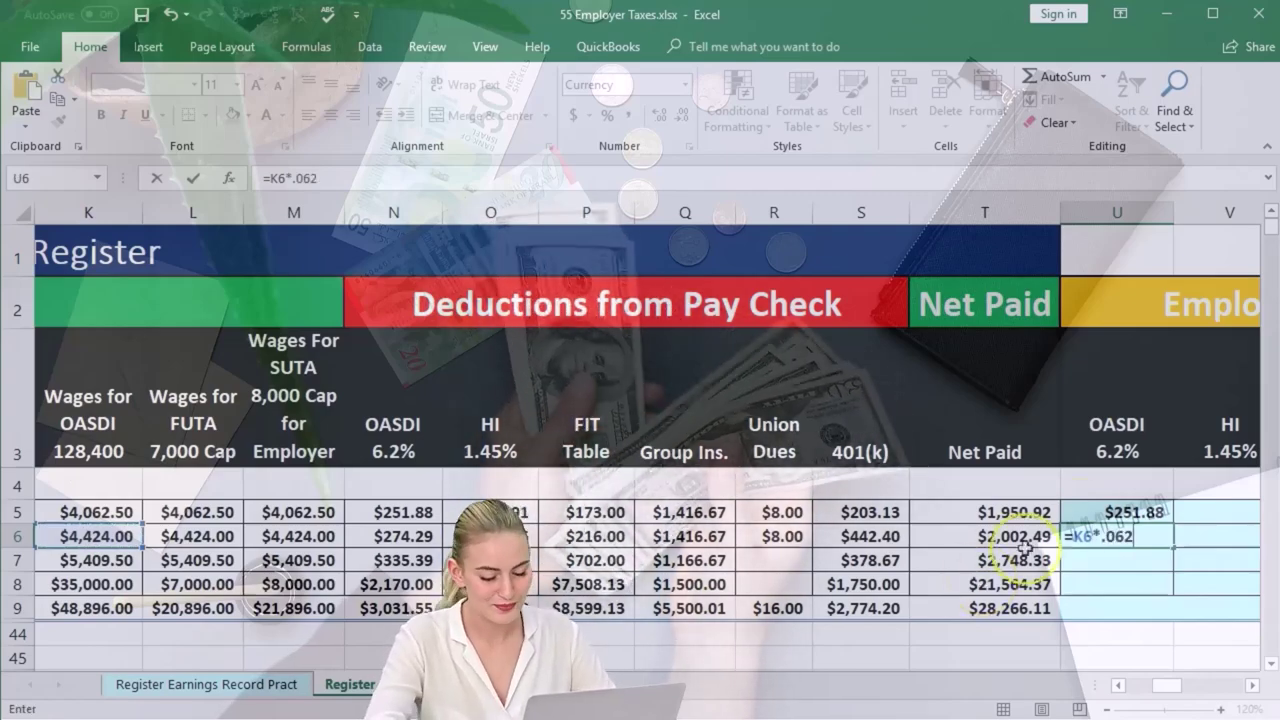
{"action": "key", "text": "Return"}
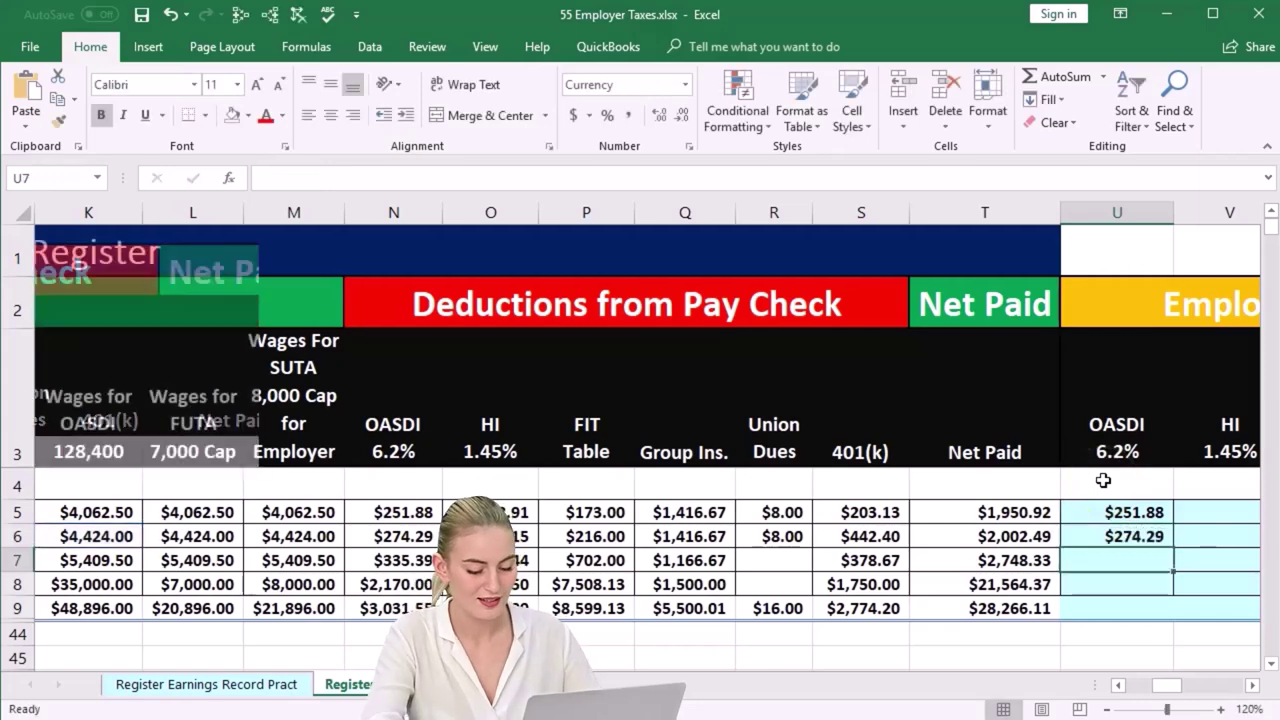
Step: Calculate the third employee's employer OASDI in U7 with the formula =K7*.062
{"action": "type", "text": "="}
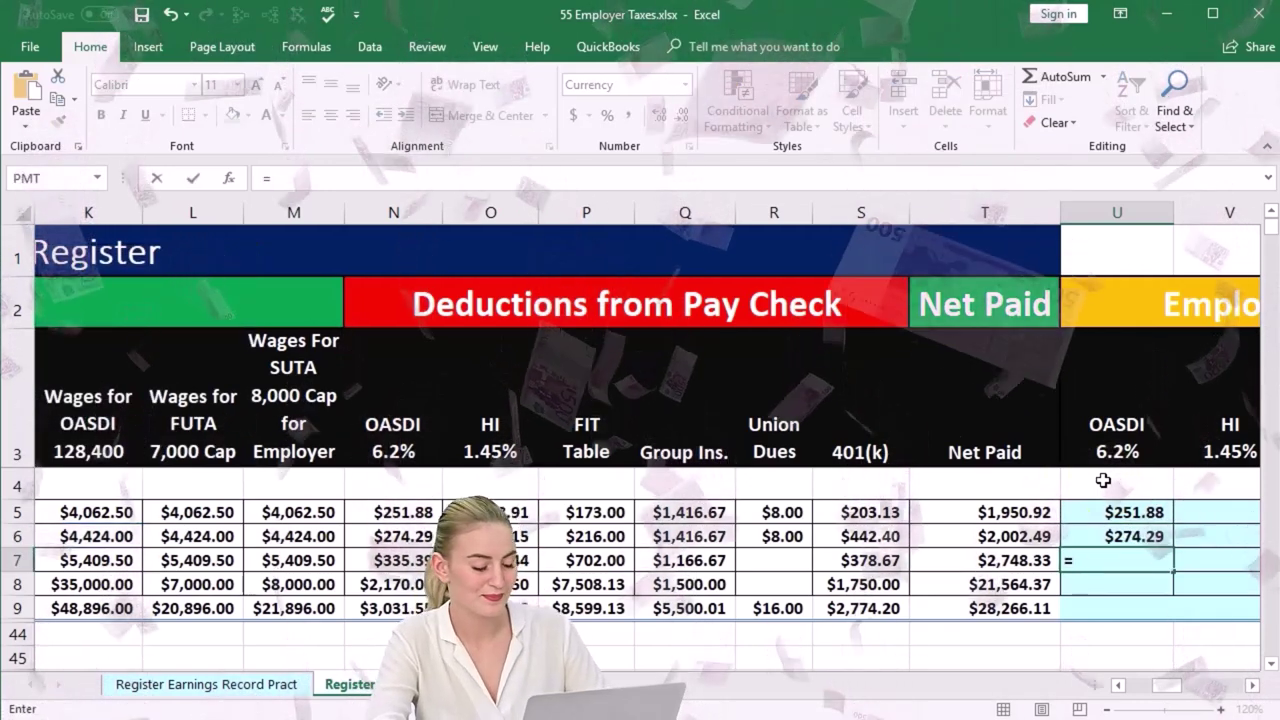
{"action": "key", "text": "Left"}
{"action": "key", "text": "Left"}
{"action": "key", "text": "Left"}
{"action": "key", "text": "Left"}
{"action": "key", "text": "Left"}
{"action": "key", "text": "Left"}
{"action": "key", "text": "Left"}
{"action": "key", "text": "Left"}
{"action": "key", "text": "Left"}
{"action": "key", "text": "Left"}
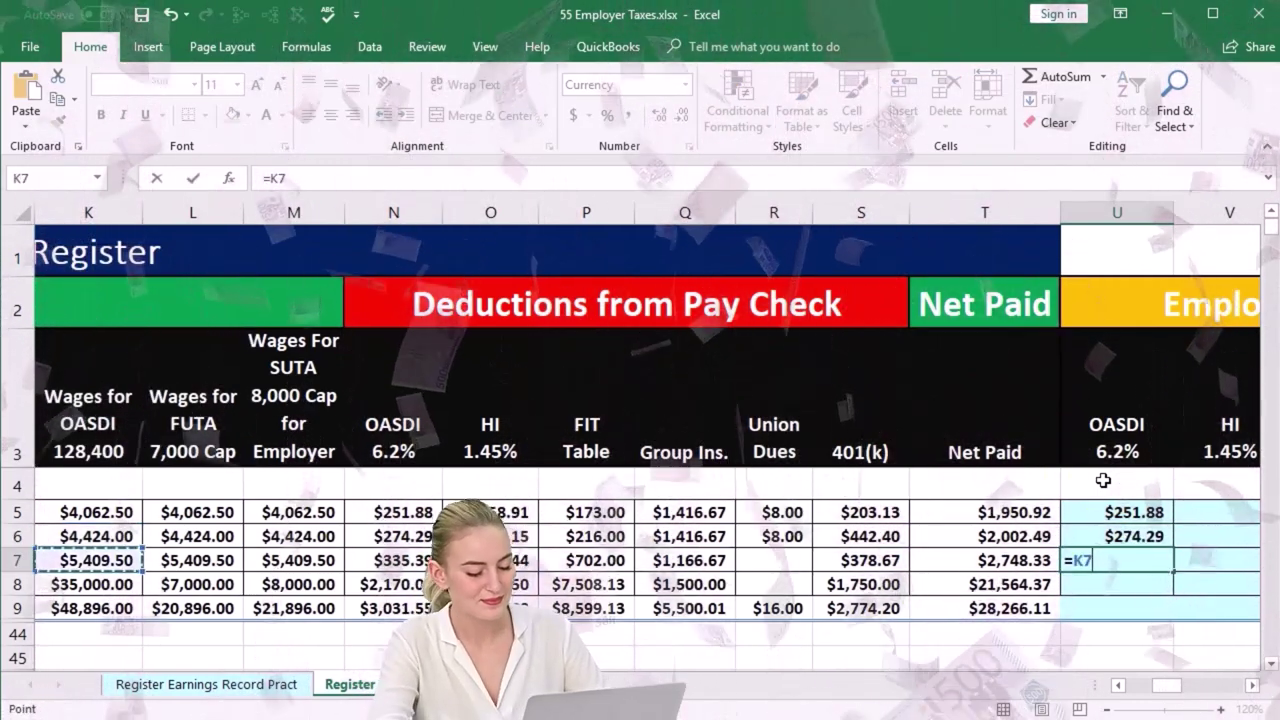
{"action": "type", "text": "*."}
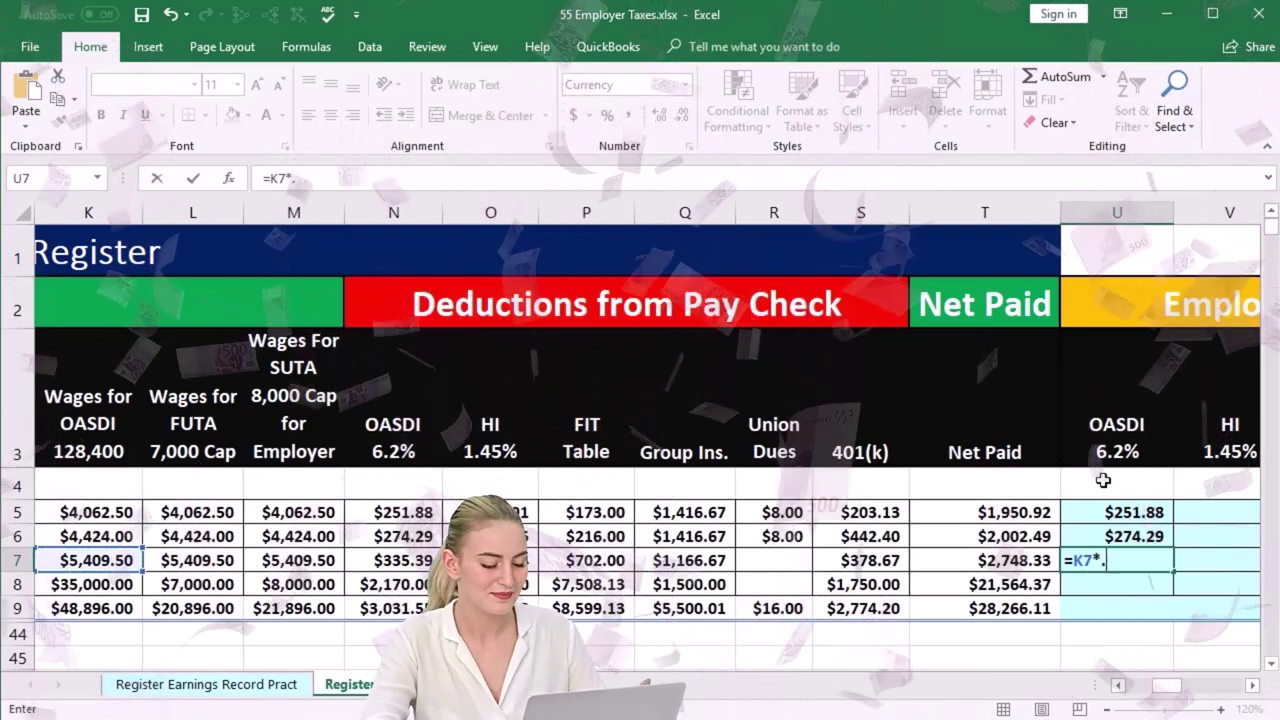
{"action": "type", "text": "062"}
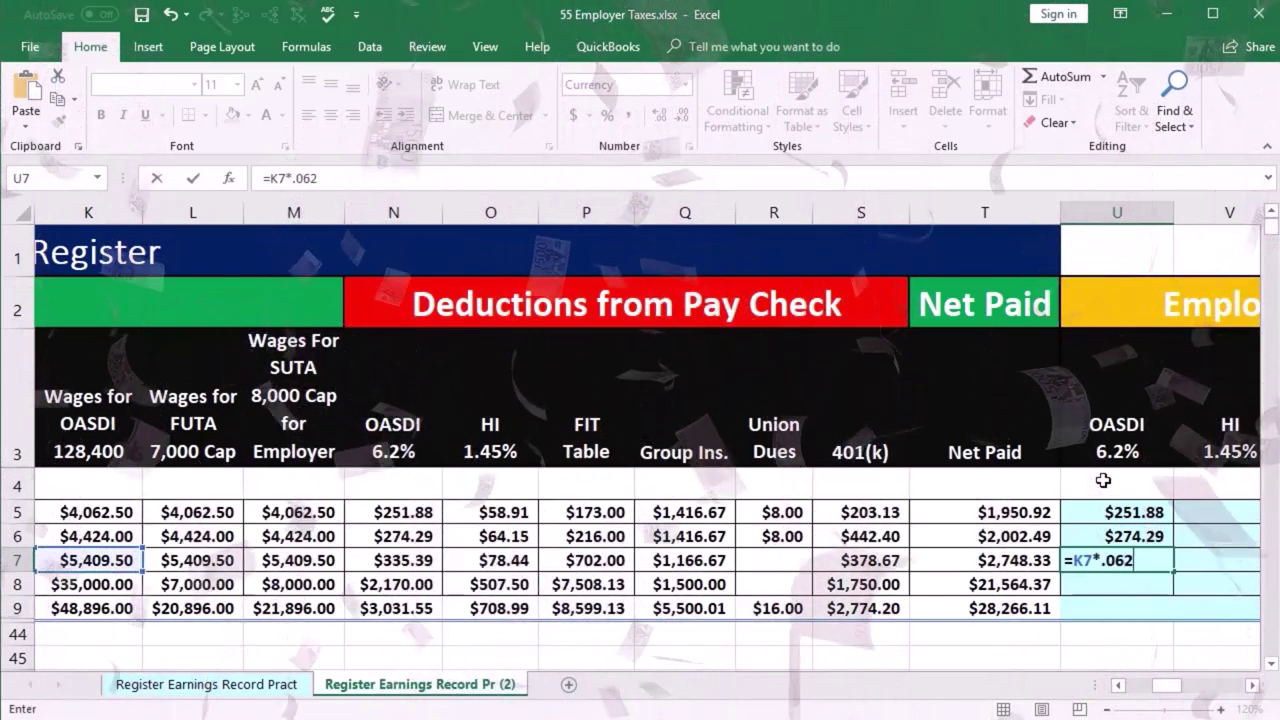
{"action": "key", "text": "Return"}
Step: Calculate the fourth employee's employer OASDI in U8 as 6.2% of the OASDI wages in K8
{"action": "type", "text": "="}
{"action": "key", "text": "Left"}
{"action": "key", "text": "Left"}
{"action": "key", "text": "Left"}
{"action": "key", "text": "Left"}
{"action": "key", "text": "Left"}
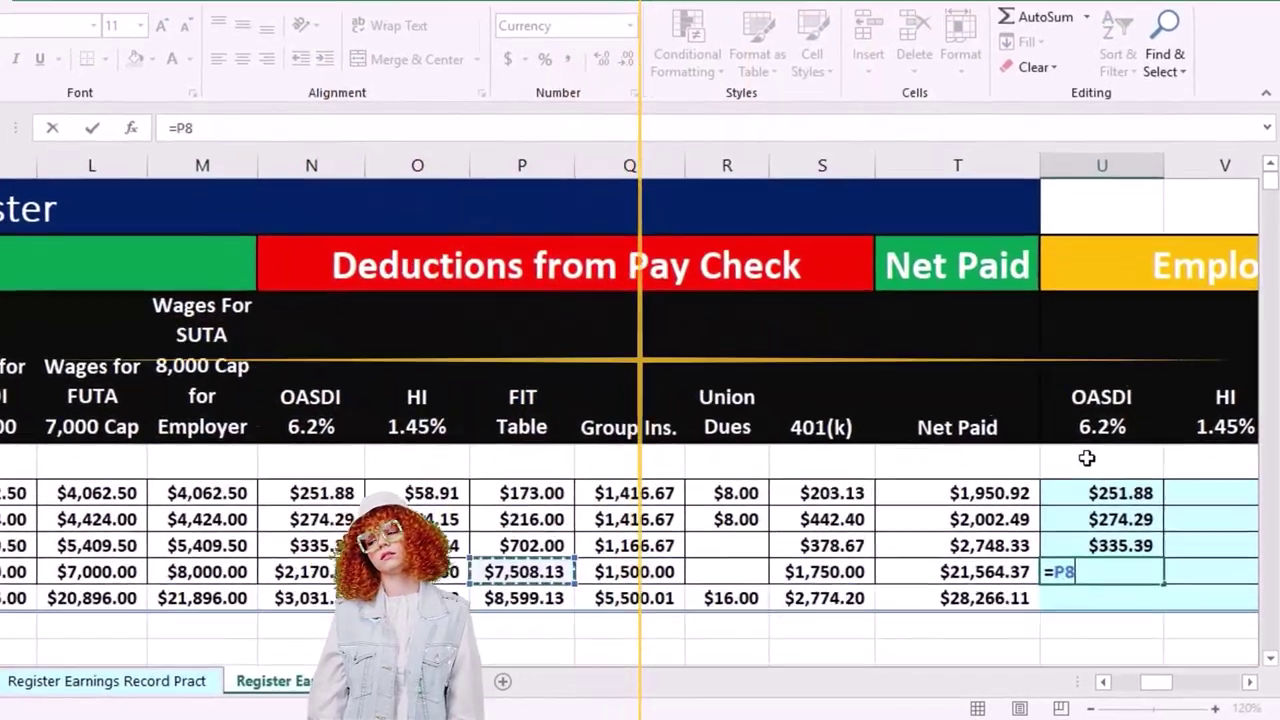
{"action": "key", "text": "Left"}
{"action": "key", "text": "Left"}
{"action": "key", "text": "Left"}
{"action": "key", "text": "Left"}
{"action": "key", "text": "Left"}
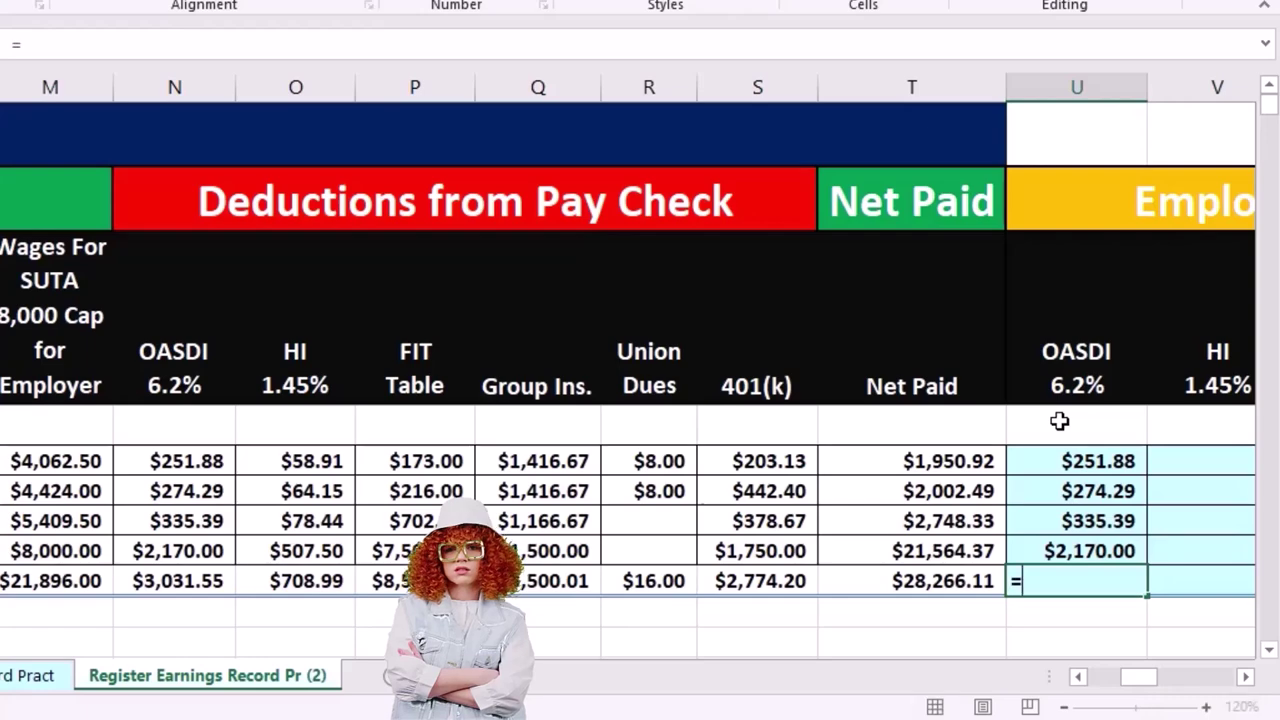
Step: Total the employer OASDI column in U9 with a SUM of U5:U8
{"action": "type", "text": "sum"}
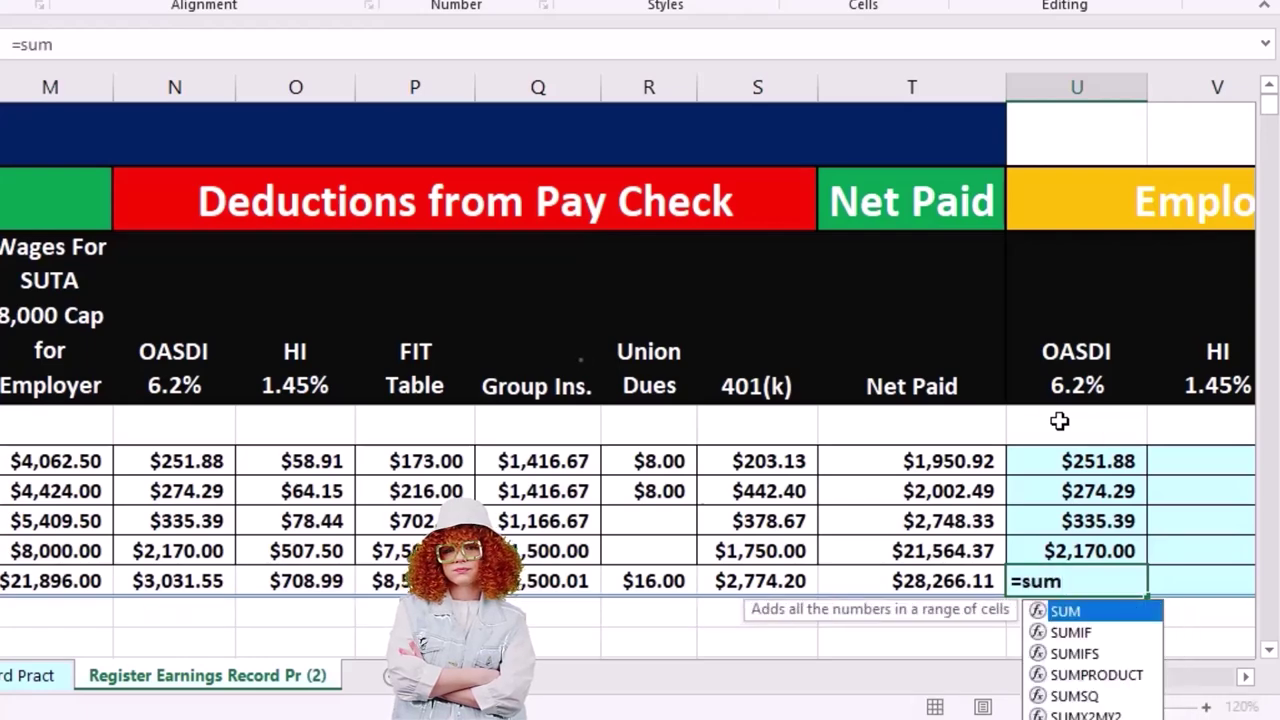
{"action": "double_click", "coordinate": [1066, 610]}
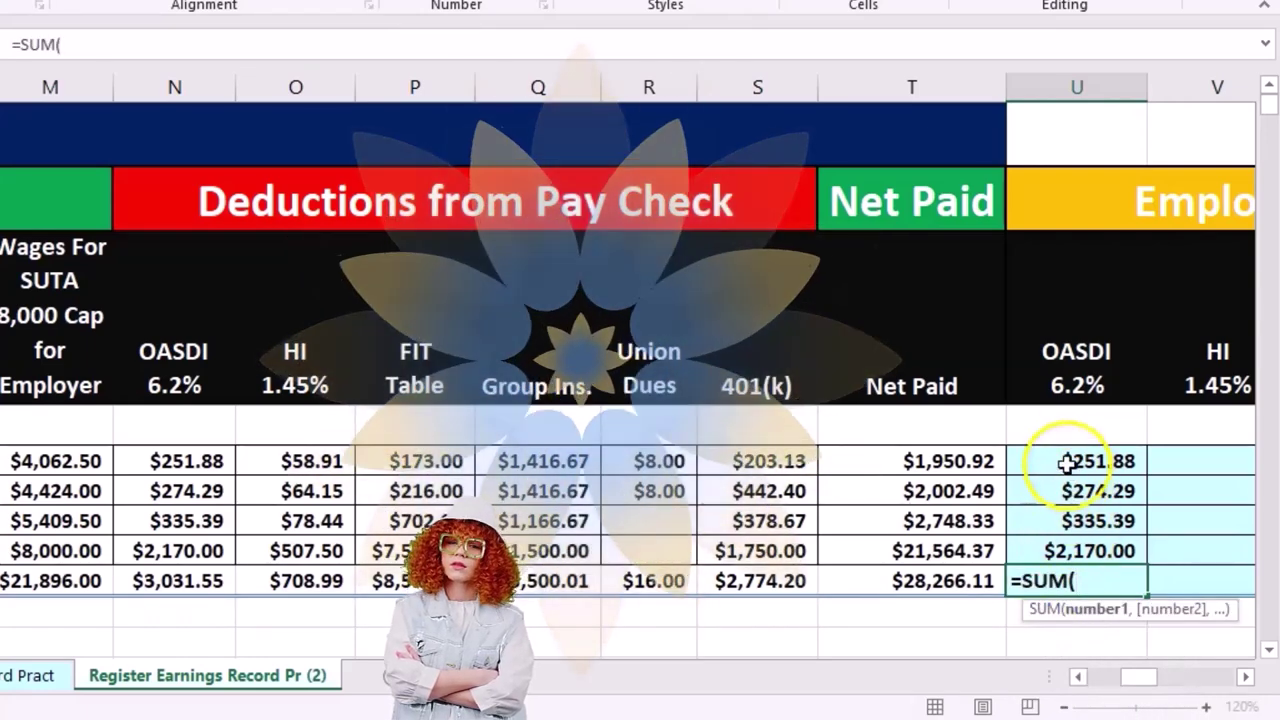
{"action": "left_click_drag", "start_coordinate": [1067, 463], "coordinate": [1069, 547]}
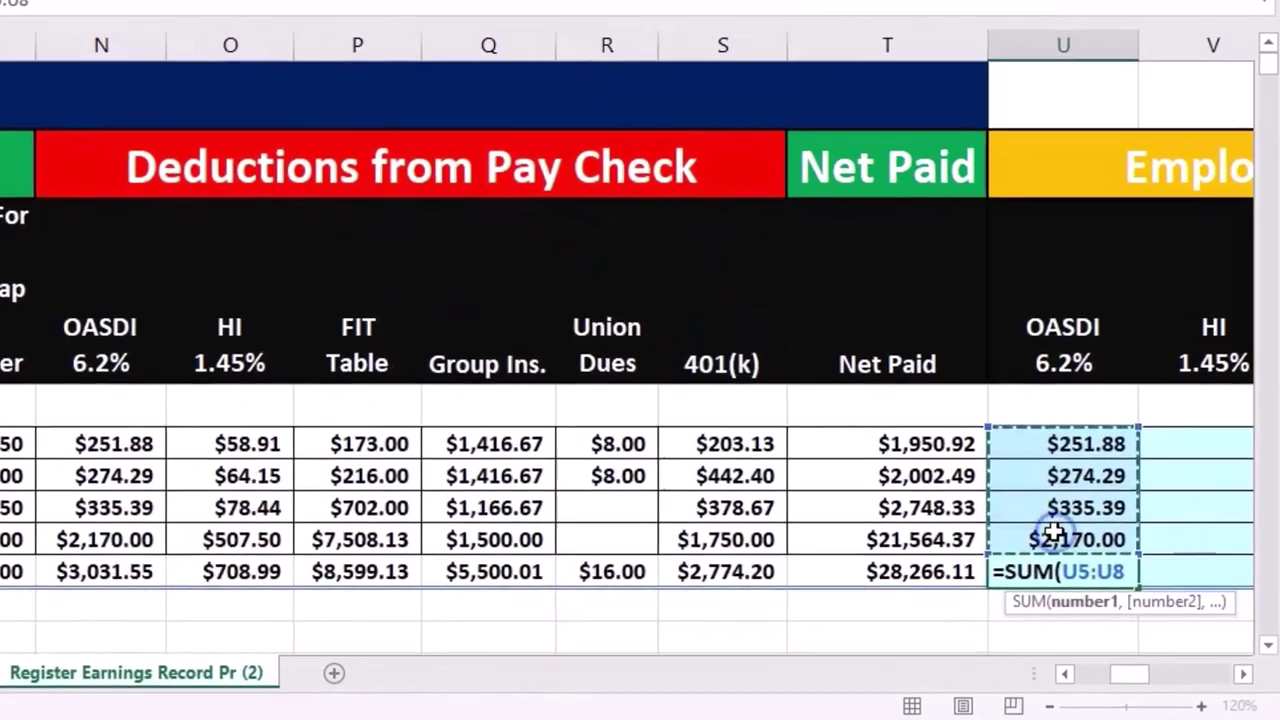
{"action": "key", "text": "Return"}
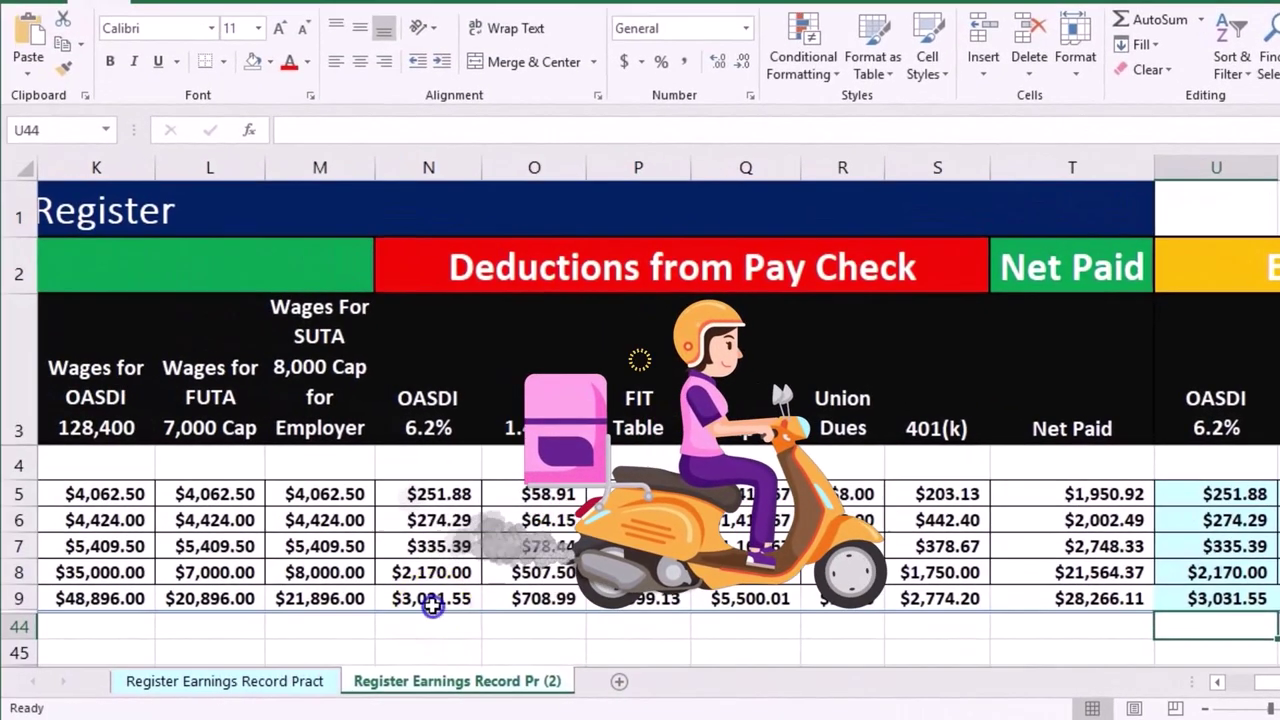
Step: Compare the employee OASDI total in N9 with the employer total in U9, and select the first employer HI cell, V5
{"action": "key", "text": "Up"}
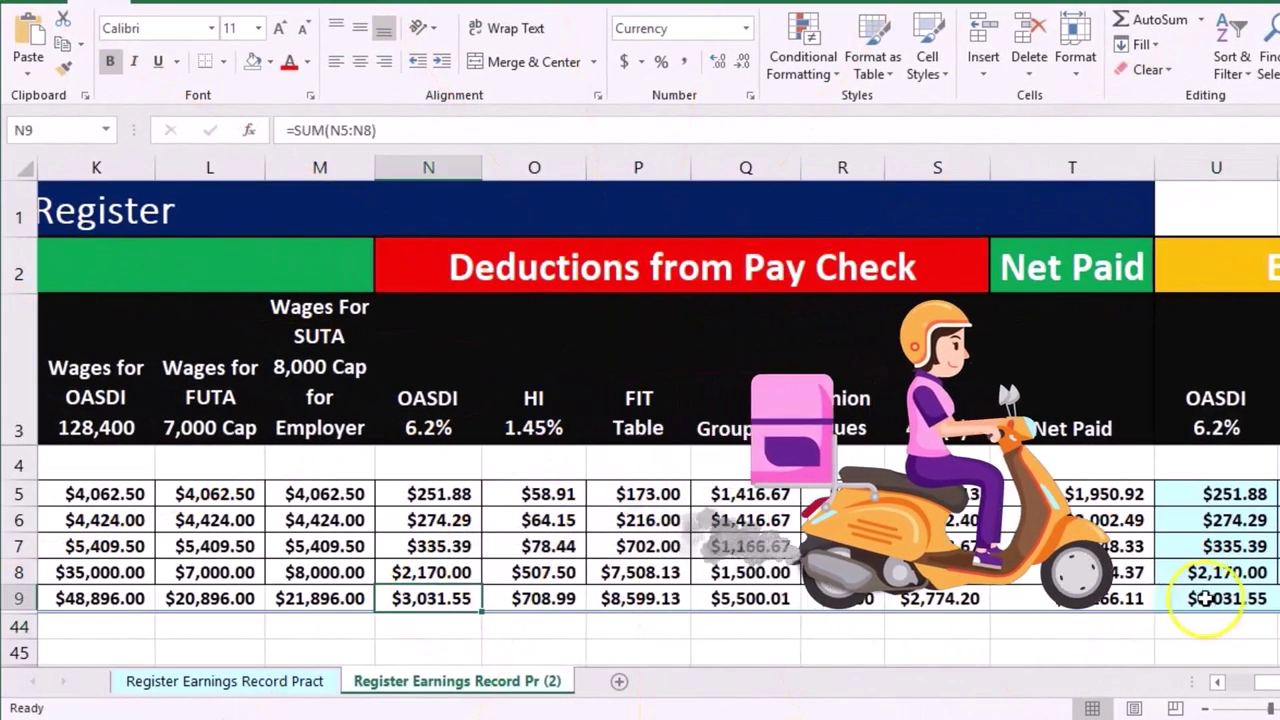
{"action": "left_click", "coordinate": [443, 596]}
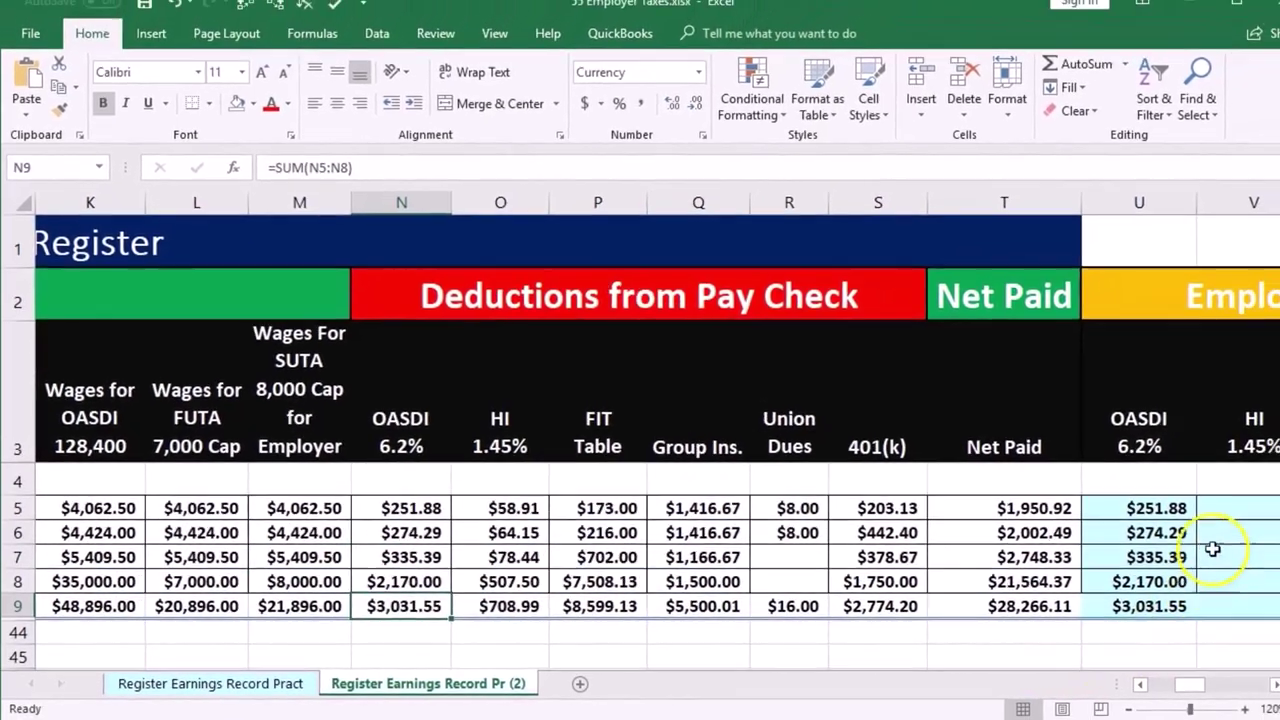
{"action": "left_click", "coordinate": [1203, 509]}
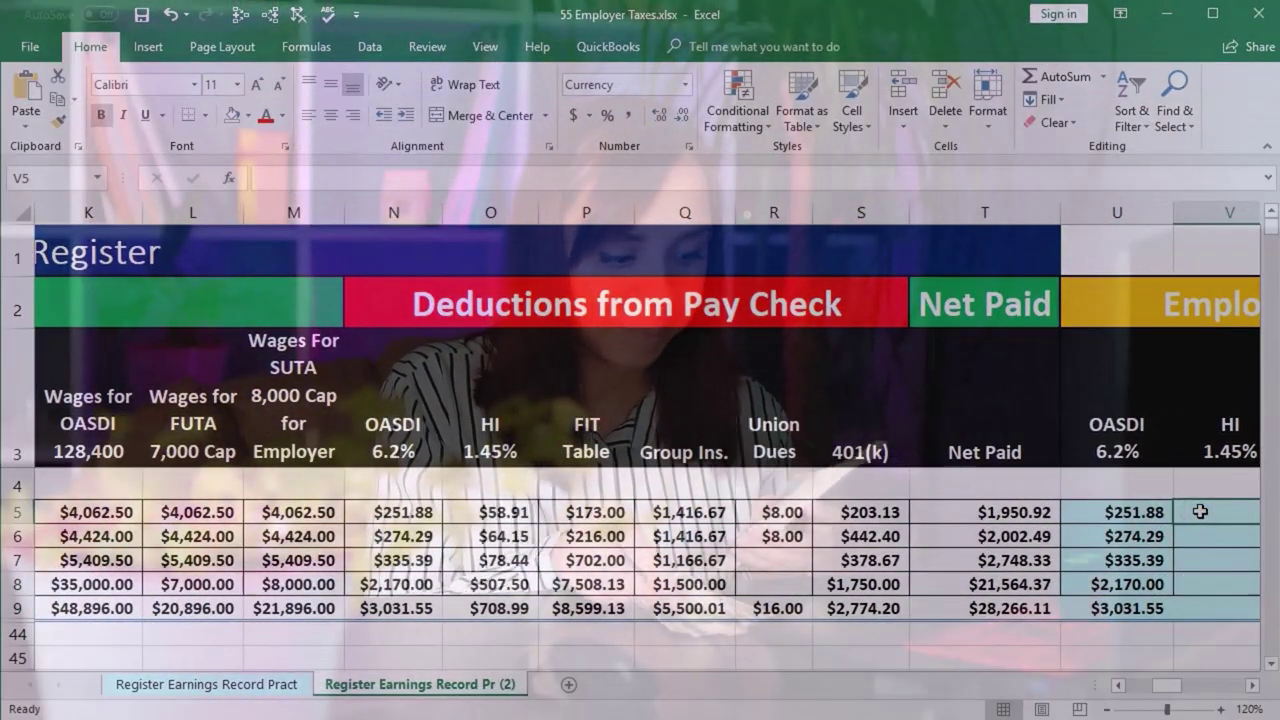
Step: Calculate the first employee's employer HI in V5 with the formula =J5*.0145
{"action": "key", "text": "Right"}
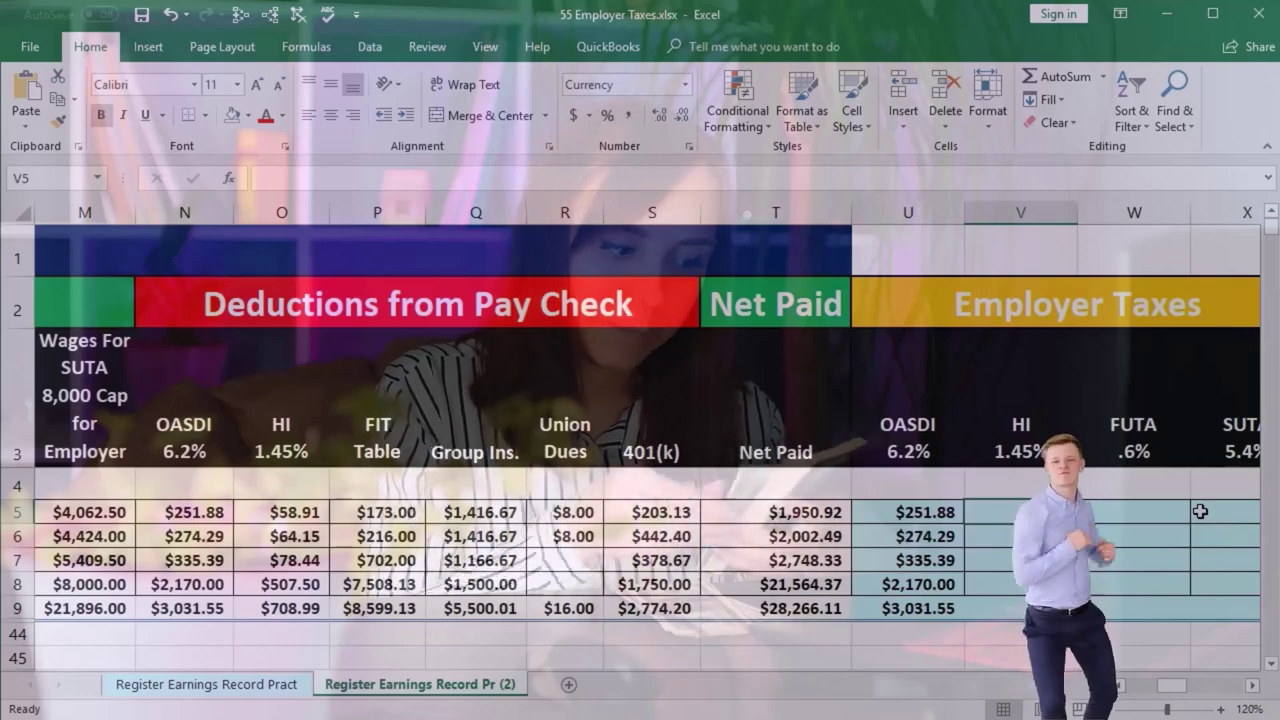
{"action": "type", "text": "="}
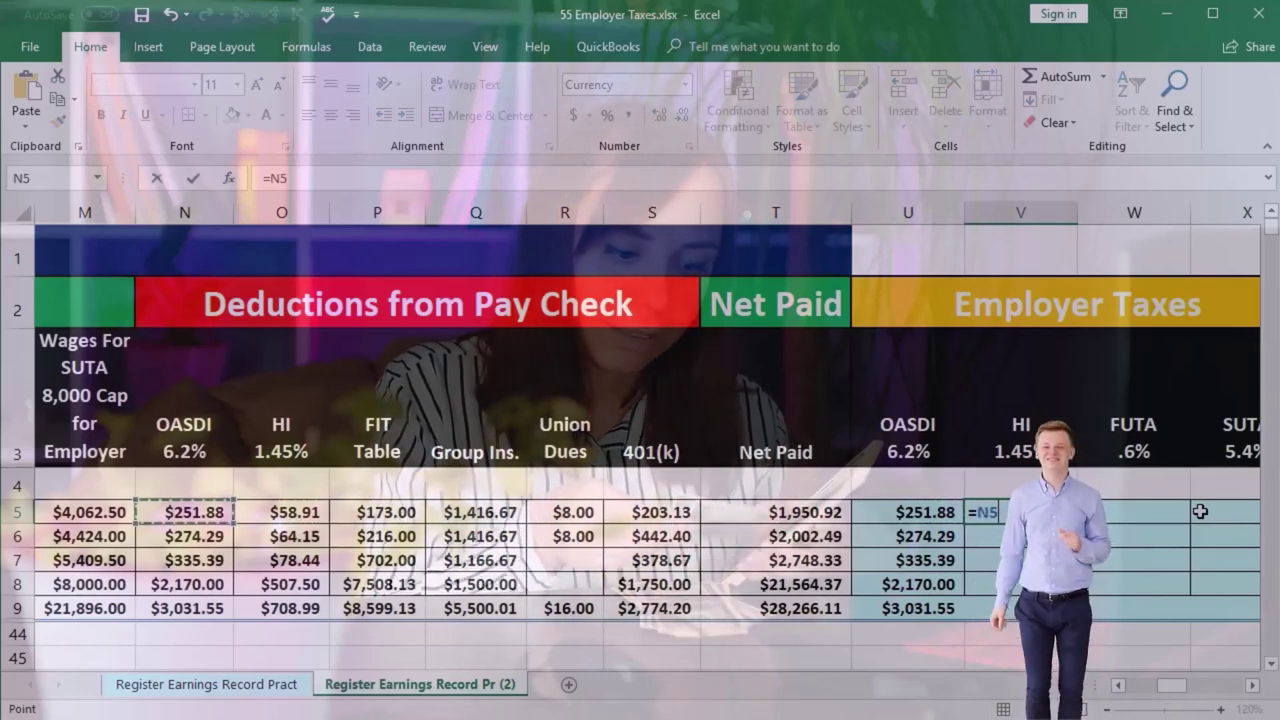
{"action": "key", "text": "Left"}
{"action": "key", "text": "Left"}
{"action": "key", "text": "Left"}
{"action": "key", "text": "Left"}
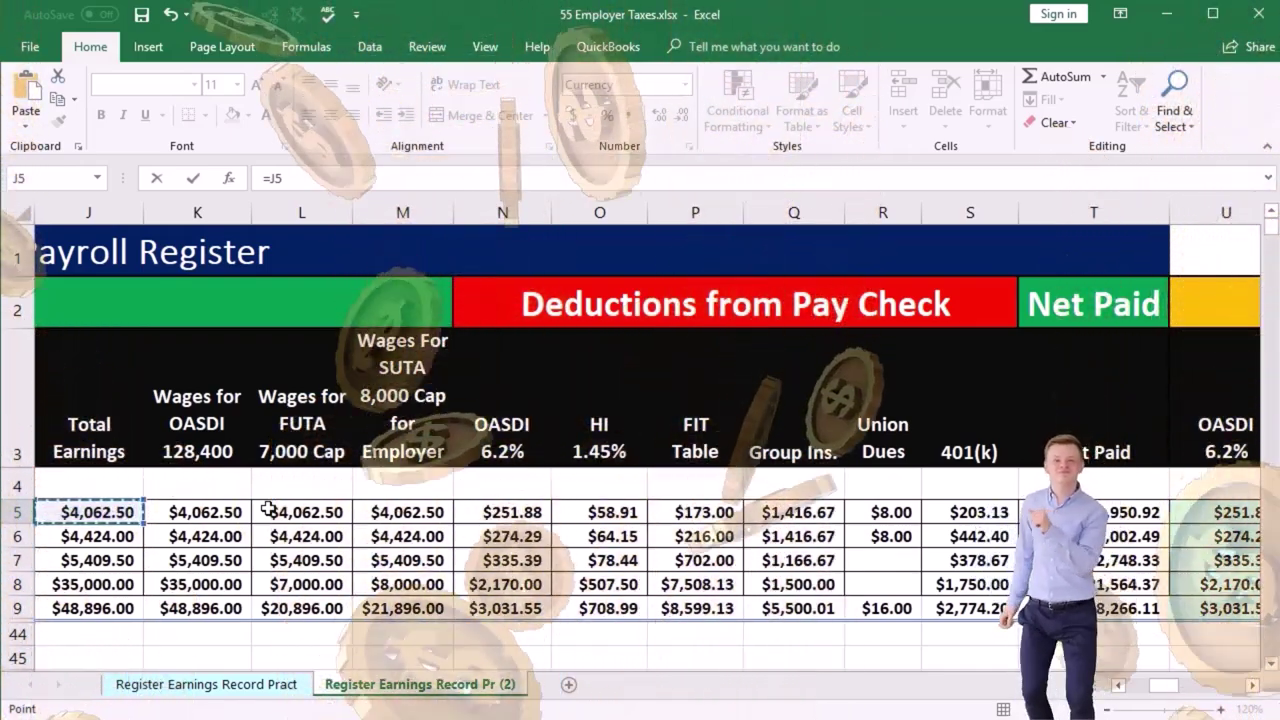
{"action": "type", "text": "*"}
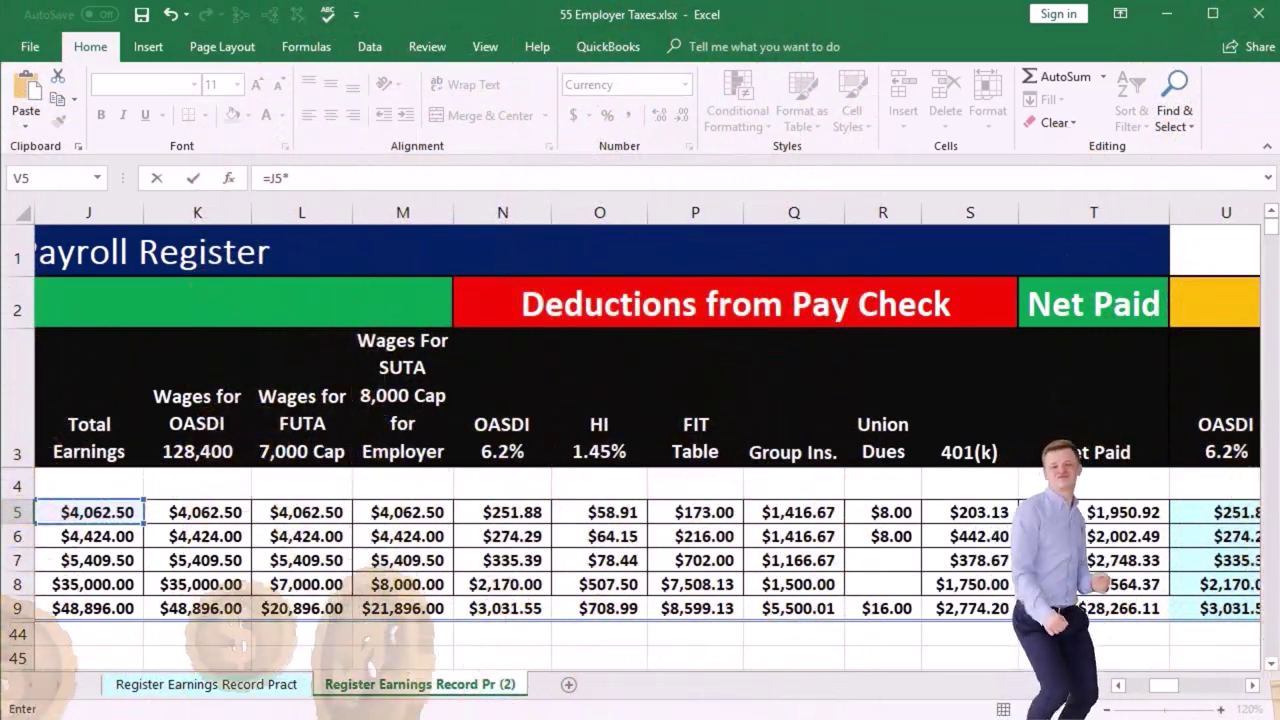
{"action": "left_click", "coordinate": [1253, 686]}
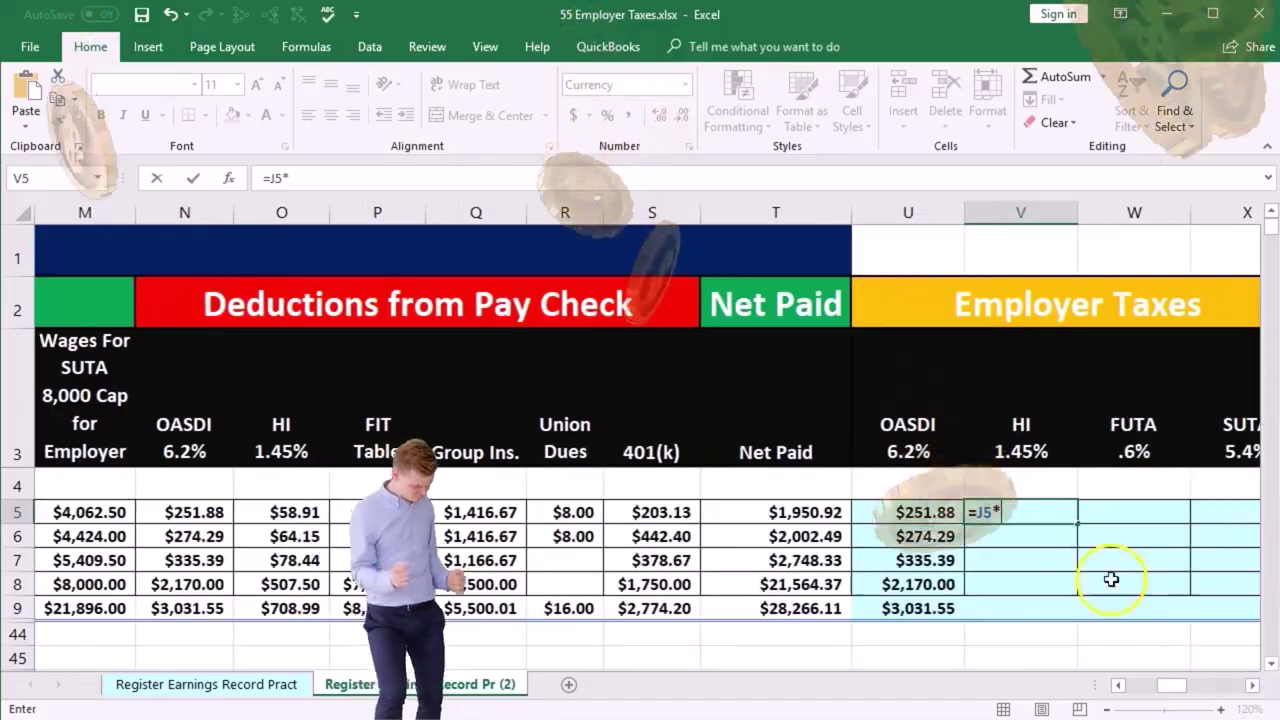
{"action": "type", "text": ".0145"}
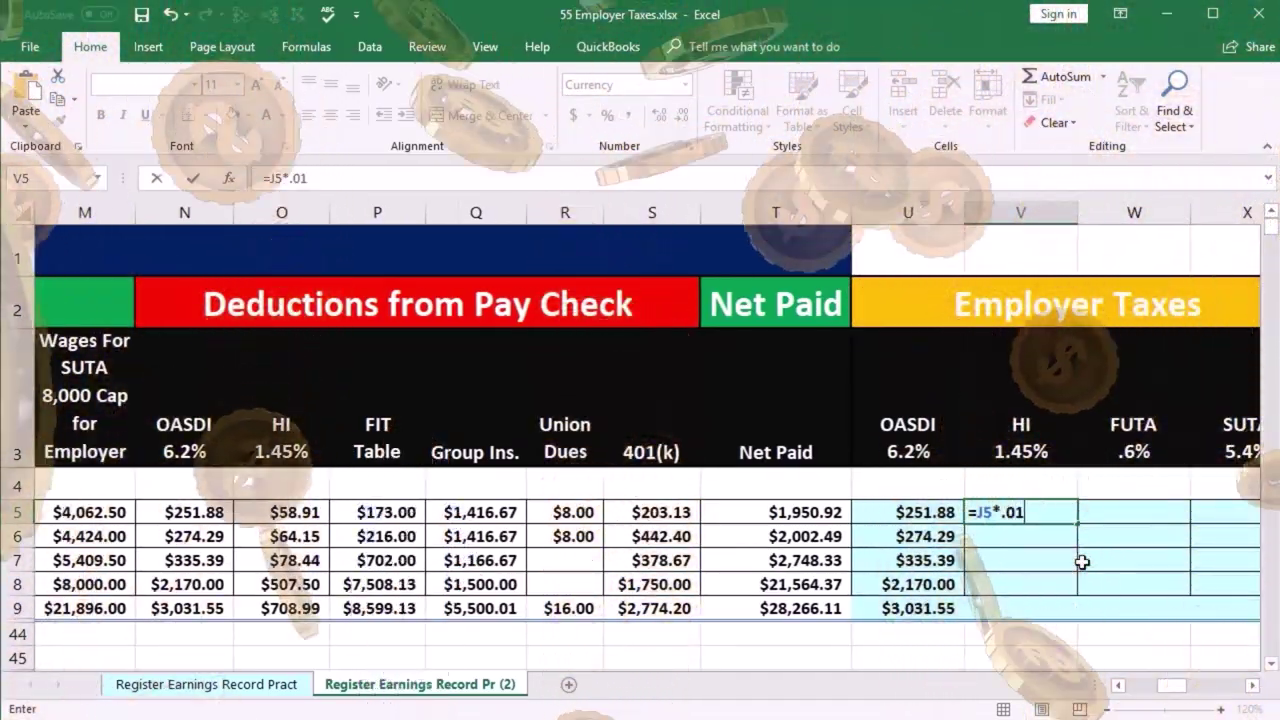
{"action": "key", "text": "Return"}
Step: Calculate the second employee's employer HI in V6 with the formula =J6*.0145
{"action": "type", "text": "="}
{"action": "key", "text": "Left"}
{"action": "key", "text": "Left"}
{"action": "key", "text": "Left"}
{"action": "key", "text": "Left"}
{"action": "key", "text": "Left"}
{"action": "key", "text": "Left"}
{"action": "key", "text": "Left"}
{"action": "key", "text": "Left"}
{"action": "key", "text": "Left"}
{"action": "key", "text": "Left"}
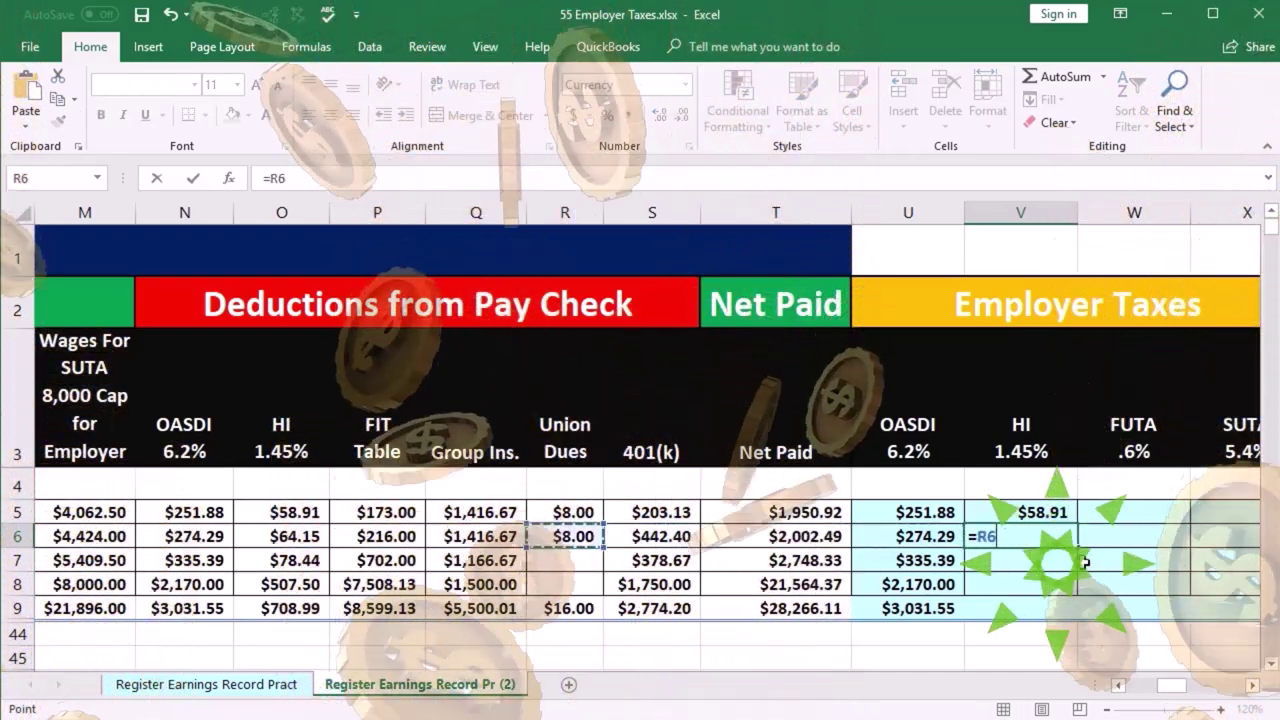
{"action": "key", "text": "Left"}
{"action": "key", "text": "Left"}
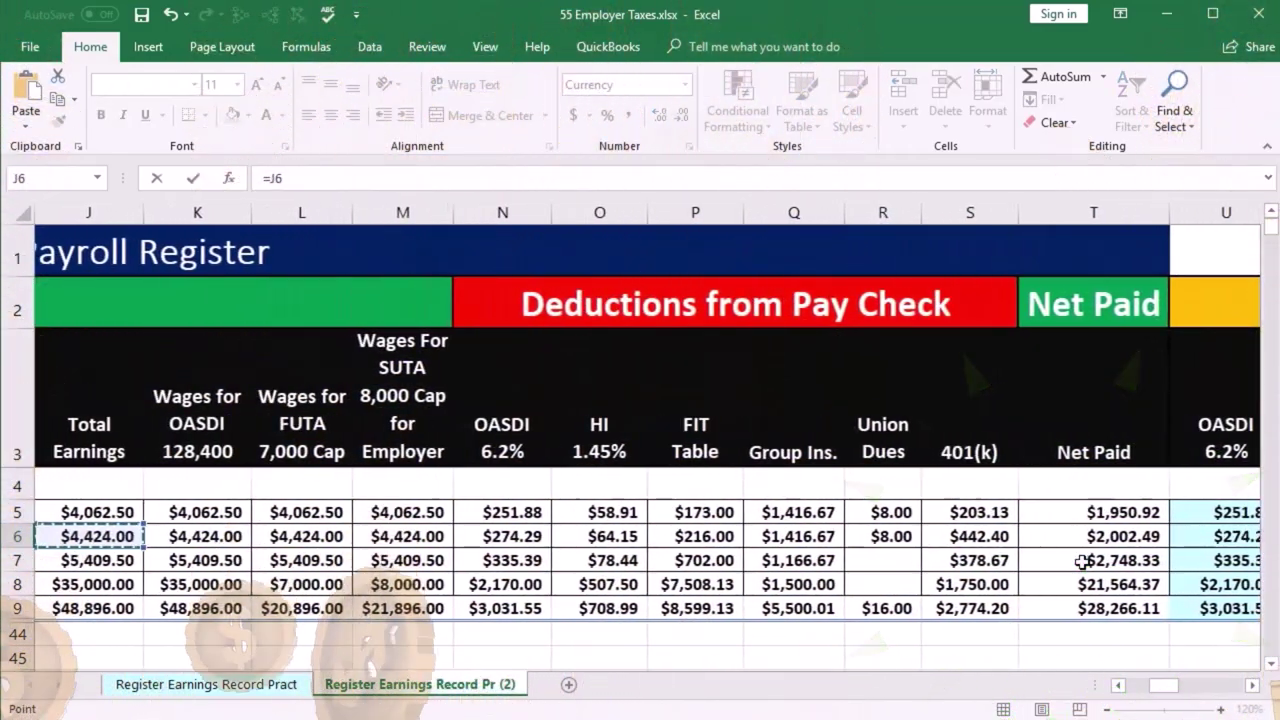
{"action": "type", "text": "*.0"}
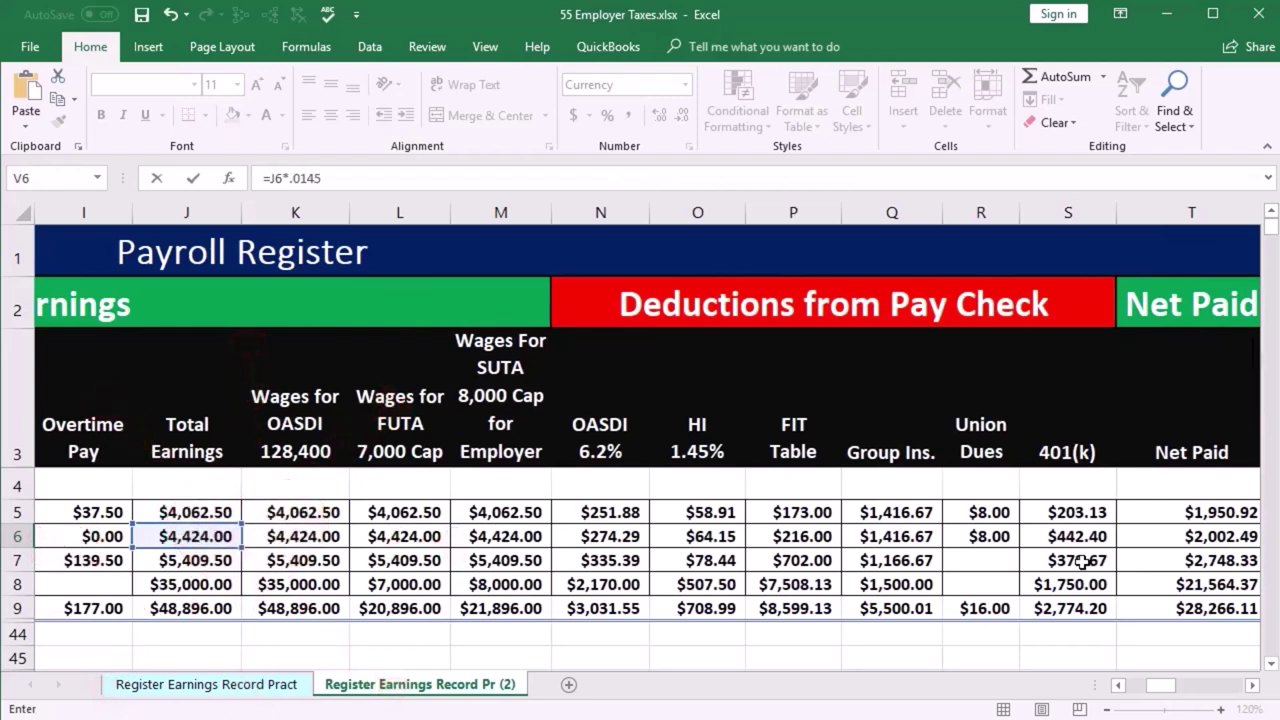
{"action": "type", "text": "145"}
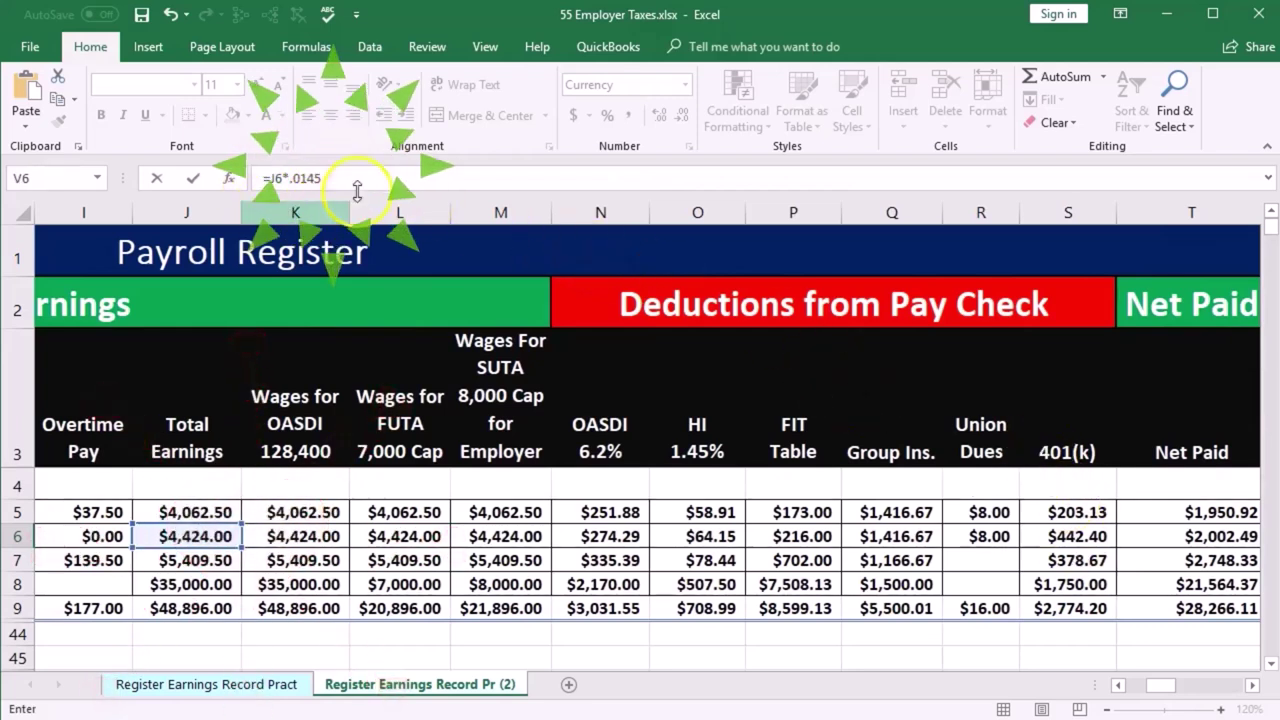
{"action": "key", "text": "Return"}
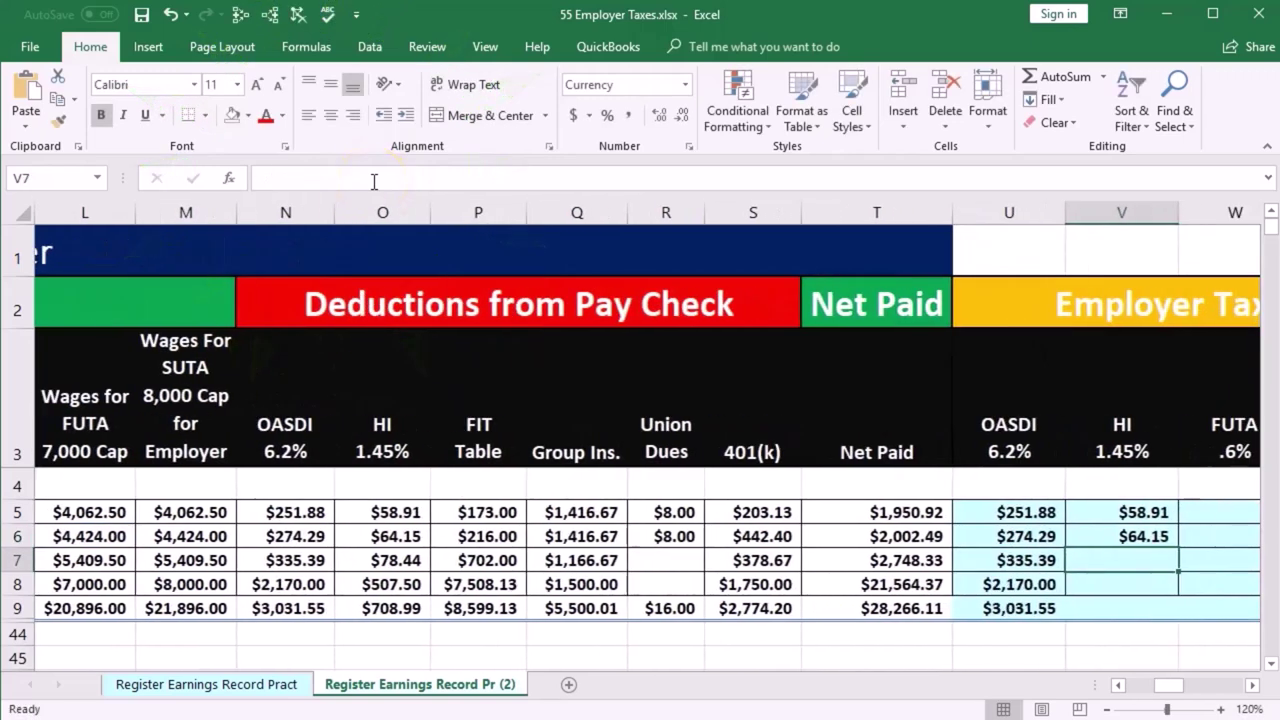
Step: Calculate the third employee's employer HI in V7 with the formula =J7*.0145
{"action": "type", "text": "="}
{"action": "key", "text": "Left"}
{"action": "key", "text": "Left"}
{"action": "key", "text": "Left"}
{"action": "key", "text": "Left"}
{"action": "key", "text": "Left"}
{"action": "key", "text": "Left"}
{"action": "key", "text": "Left"}
{"action": "key", "text": "Left"}
{"action": "key", "text": "Left"}
{"action": "key", "text": "Left"}
{"action": "key", "text": "Left"}
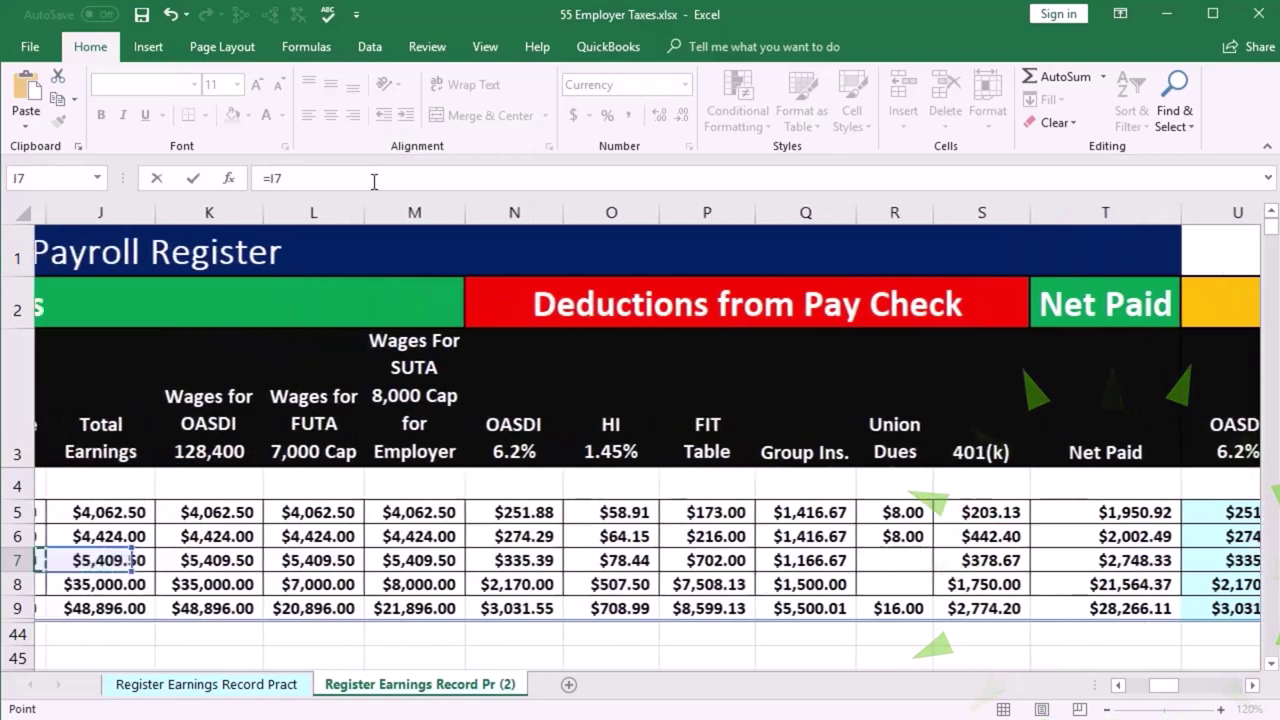
{"action": "key", "text": "Right"}
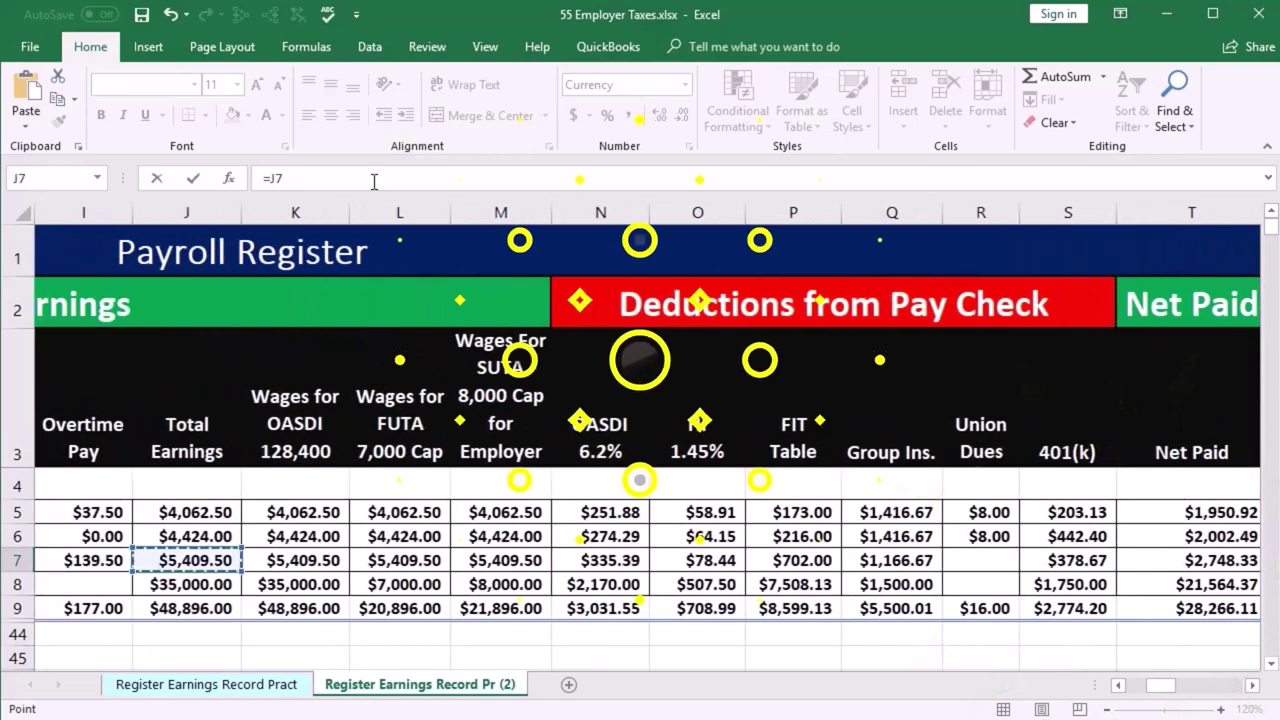
{"action": "type", "text": "*"}
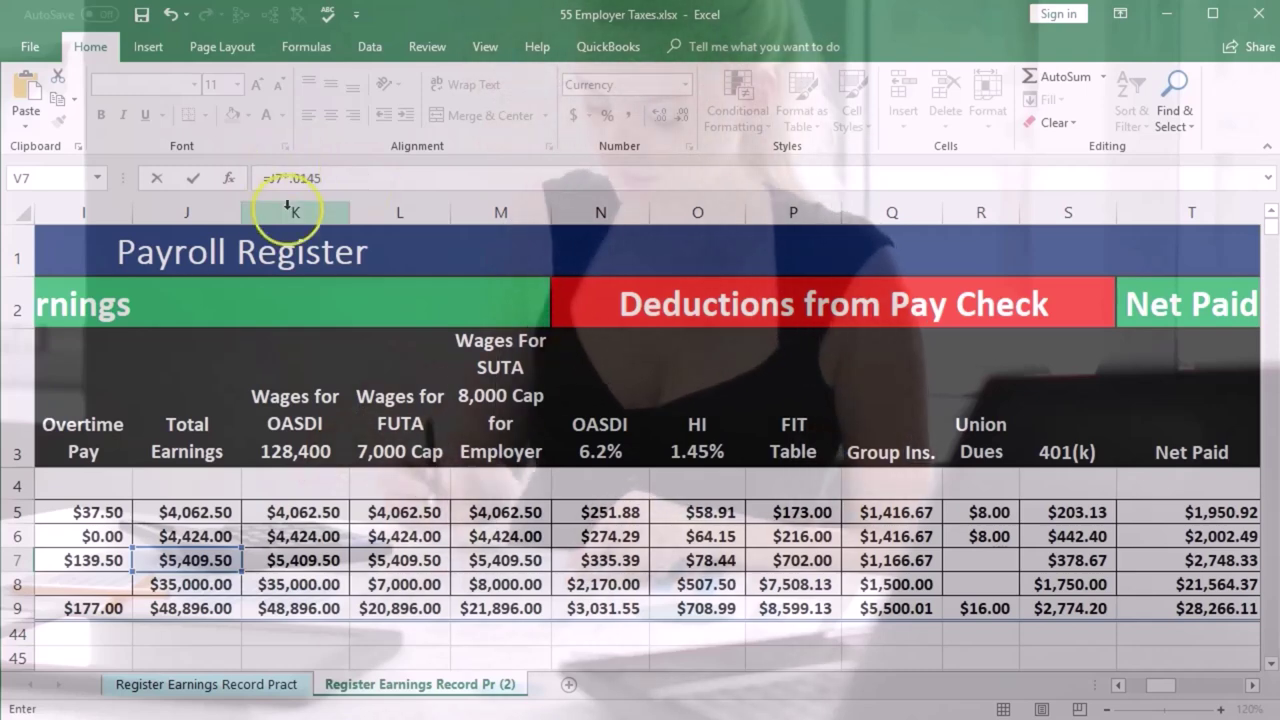
{"action": "type", "text": ".0145"}
{"action": "key", "text": "Return"}
Step: Calculate the fourth employee's employer HI in V8 as the total earnings in J8 times .0145
{"action": "type", "text": "="}
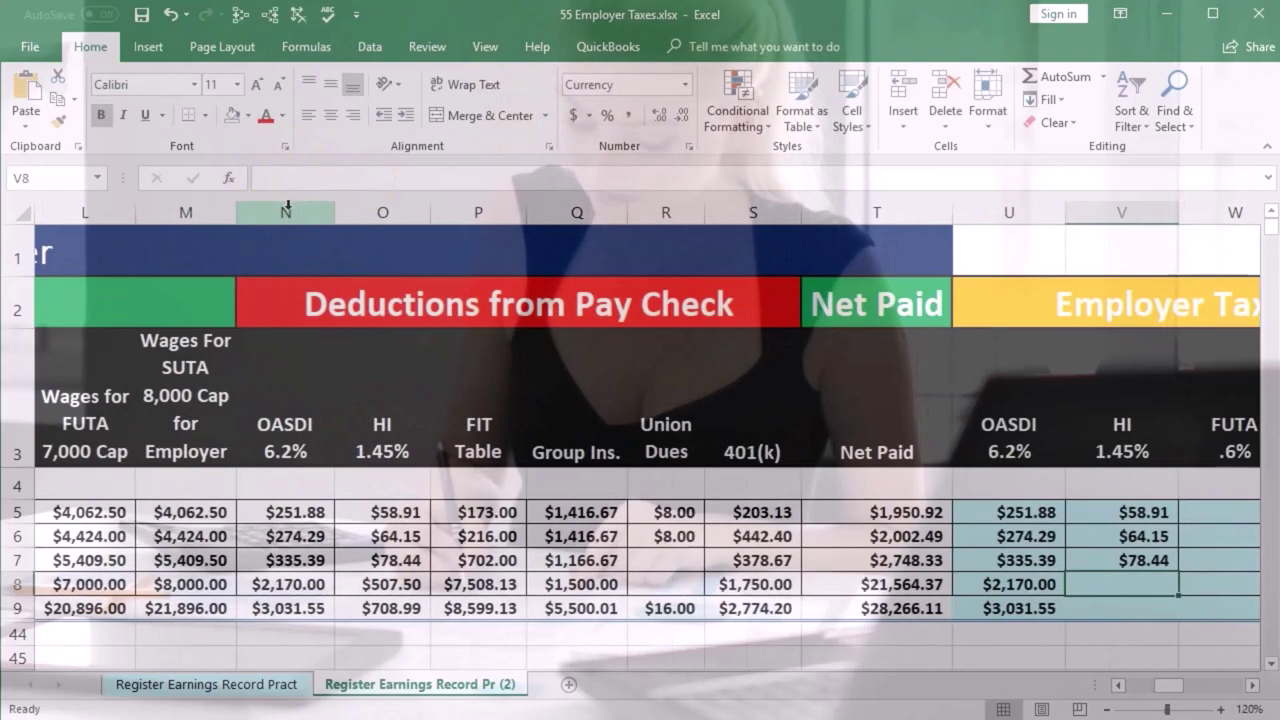
{"action": "key", "text": "Left"}
{"action": "key", "text": "Left"}
{"action": "key", "text": "Left"}
{"action": "key", "text": "Left"}
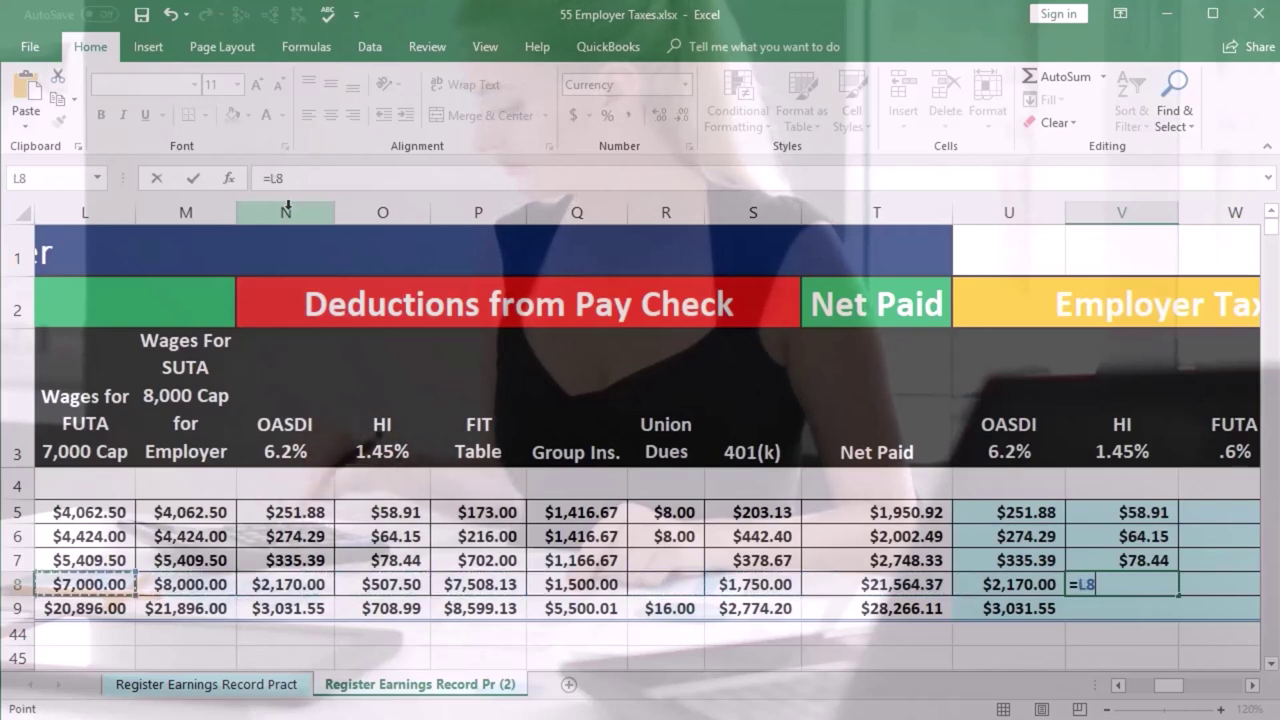
{"action": "key", "text": "Left"}
{"action": "key", "text": "Left"}
{"action": "type", "text": "*.0145"}
{"action": "key", "text": "Return"}
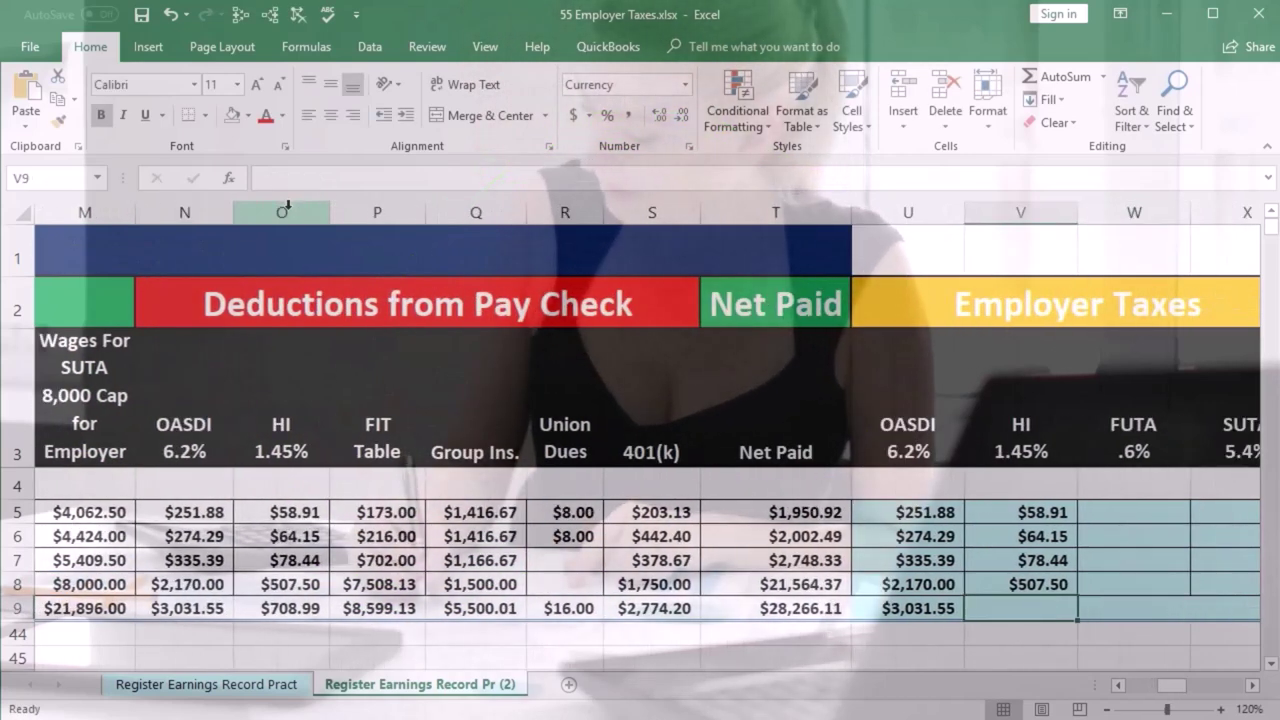
Step: Total the employer HI column in V9 with a SUM of V5:V8
{"action": "type", "text": "=sum"}
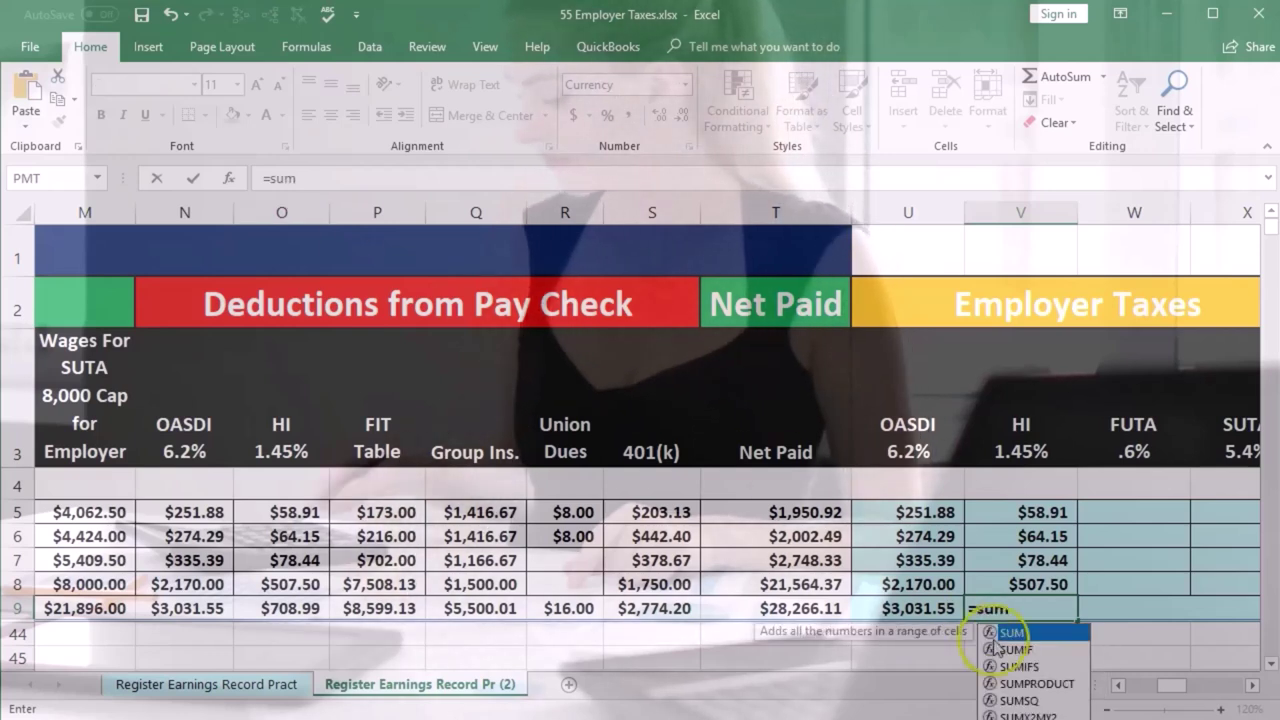
{"action": "key", "text": "Tab"}
{"action": "left_click", "coordinate": [1010, 513]}
{"action": "left_click_drag", "start_coordinate": [1010, 515], "coordinate": [1000, 580]}
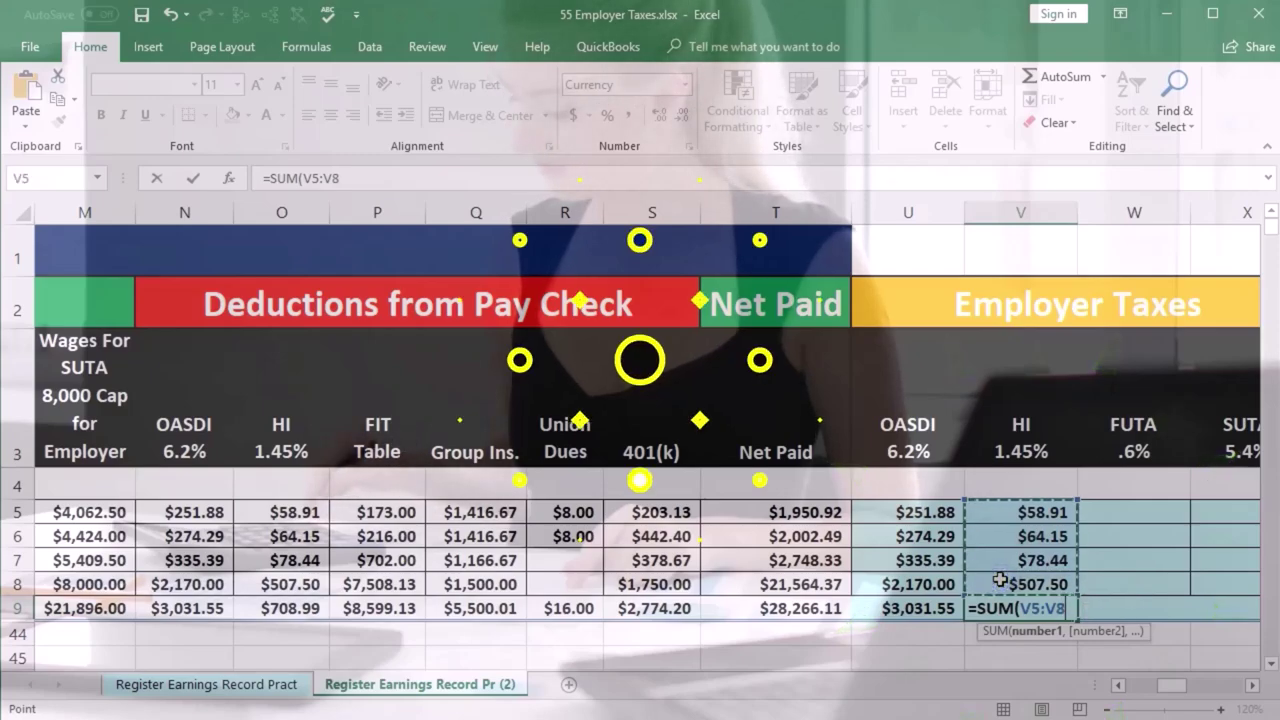
{"action": "key", "text": "Return"}
Step: Compare the employer HI total in V9 with the employee HI total in O9
{"action": "left_click", "coordinate": [1000, 608]}
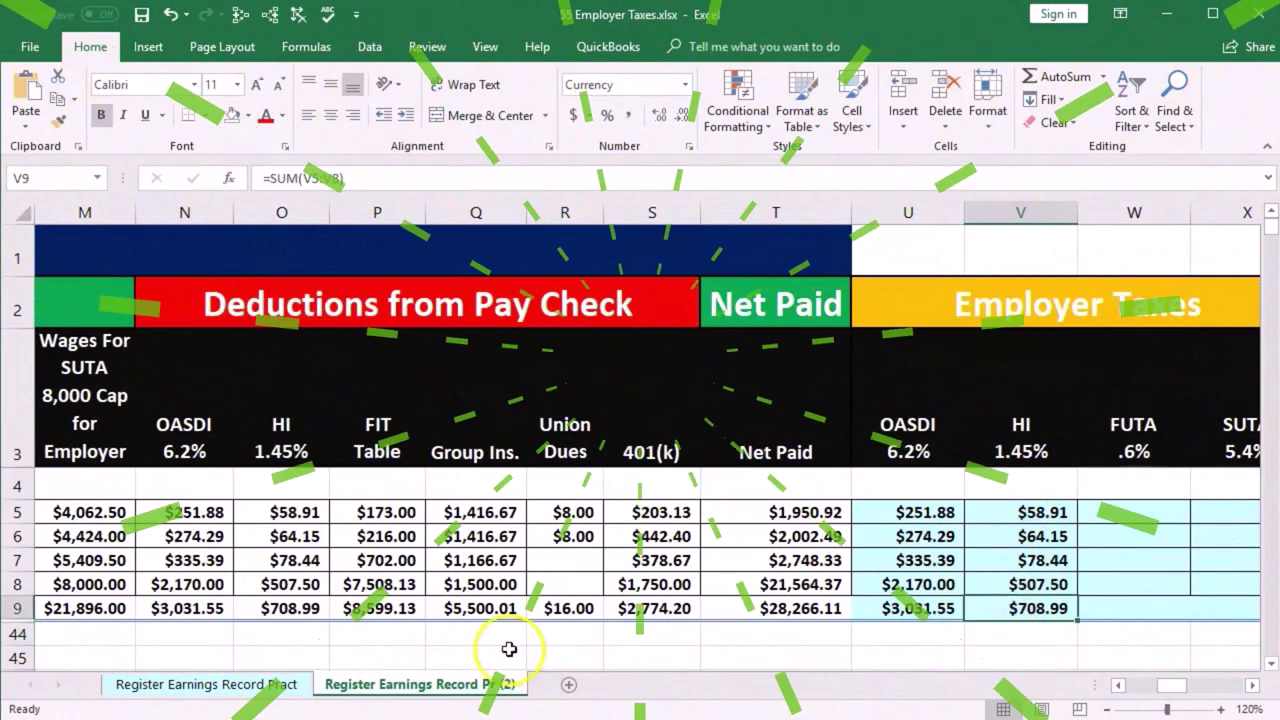
{"action": "left_click", "coordinate": [297, 608]}
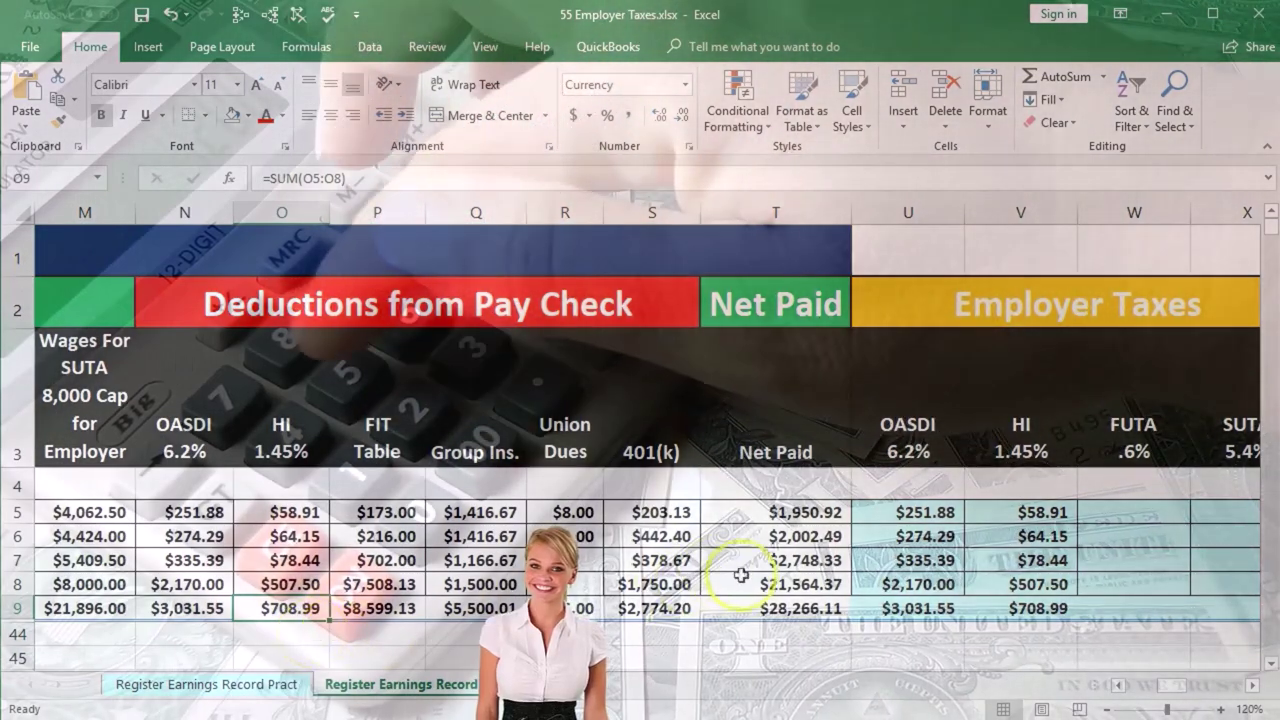
{"action": "left_click", "coordinate": [1025, 609]}
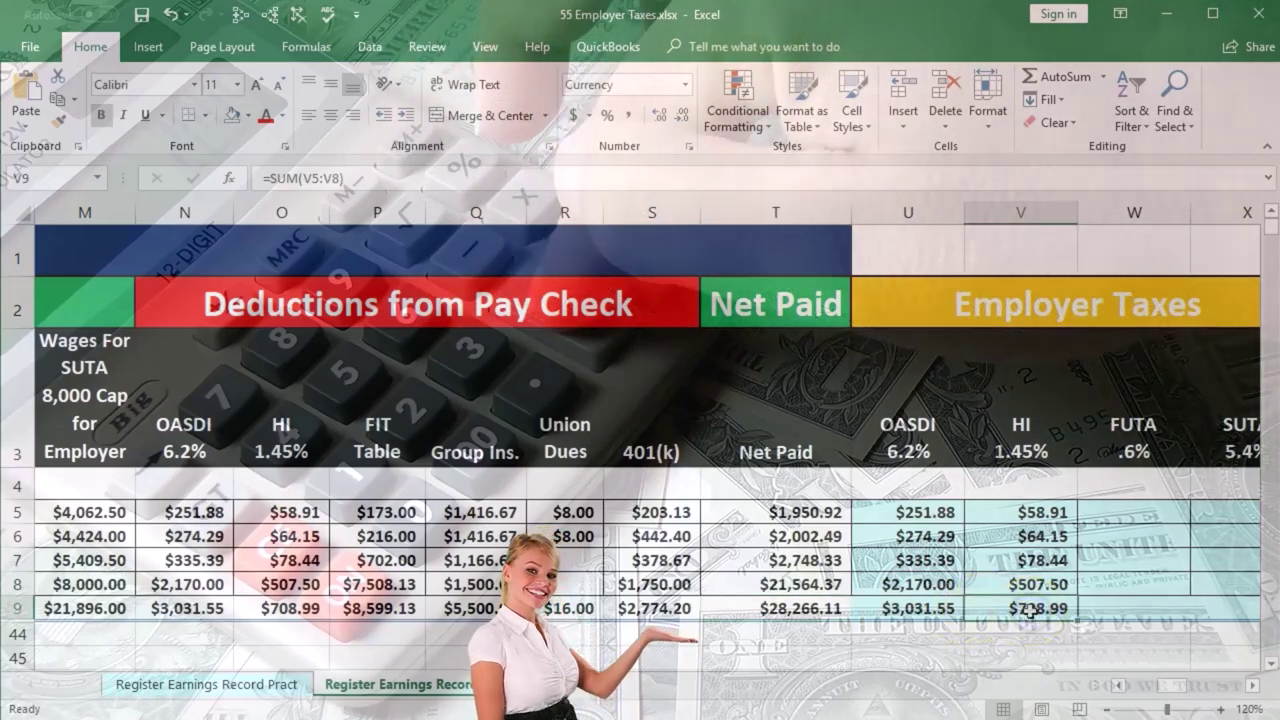
Step: Calculate the first employee's employer FUTA in W5 from the capped FUTA wages with the formula =L5*.006
{"action": "key", "text": "Right"}
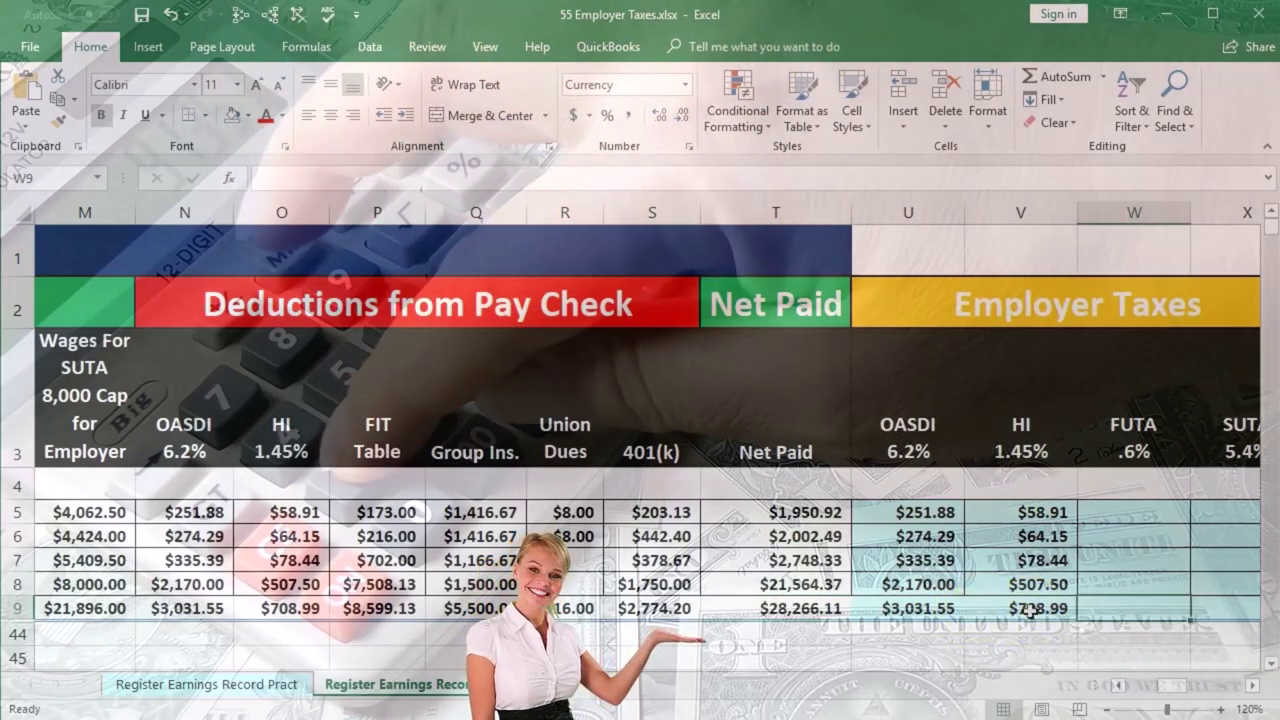
{"action": "key", "text": "Up"}
{"action": "key", "text": "Up"}
{"action": "key", "text": "Up"}
{"action": "key", "text": "Up"}
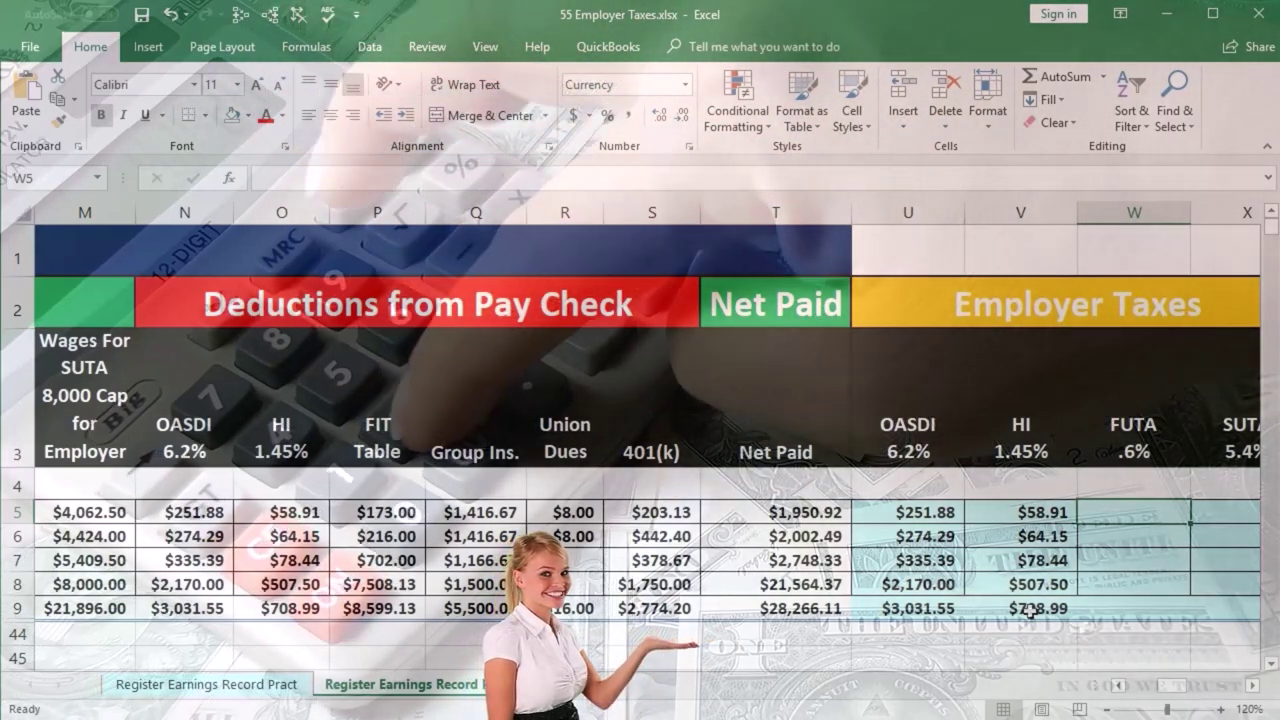
{"action": "type", "text": "="}
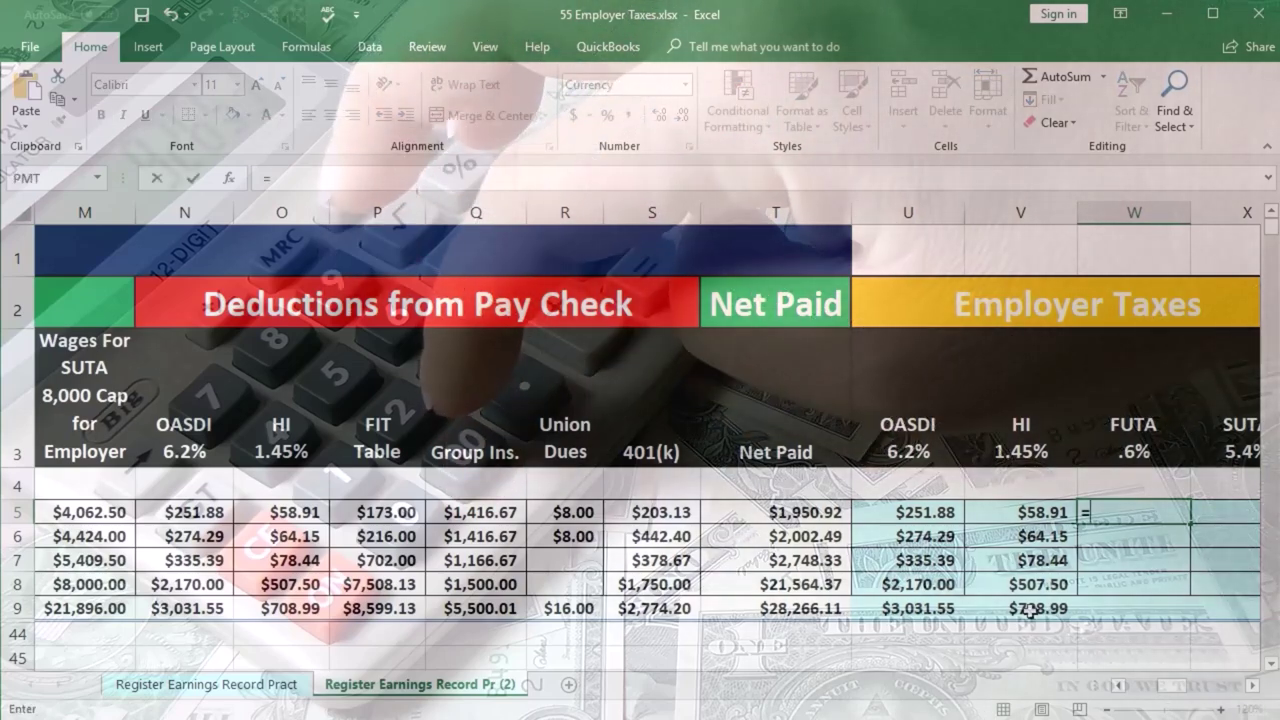
{"action": "key", "text": "Left"}
{"action": "key", "text": "Left"}
{"action": "key", "text": "Left"}
{"action": "key", "text": "Left"}
{"action": "key", "text": "Left"}
{"action": "key", "text": "Left"}
{"action": "key", "text": "Left"}
{"action": "key", "text": "Left"}
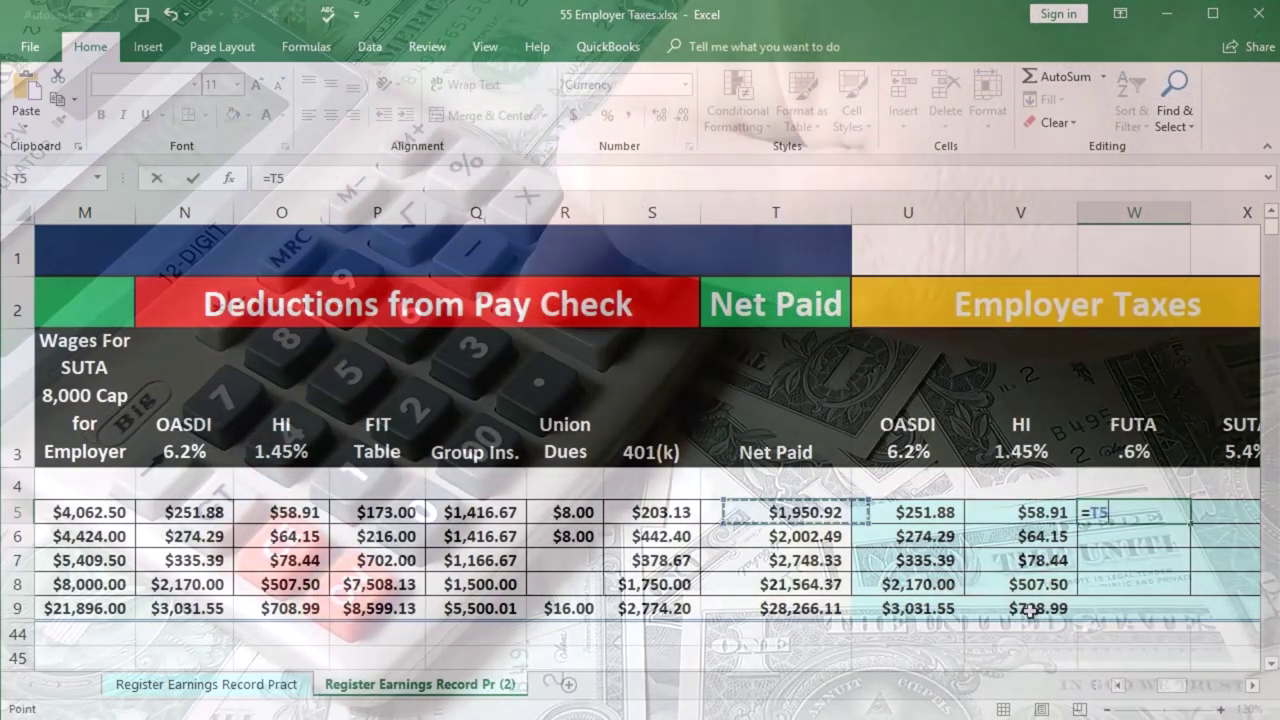
{"action": "key", "text": "Left"}
{"action": "key", "text": "Left"}
{"action": "key", "text": "Left"}
{"action": "key", "text": "Left"}
{"action": "key", "text": "Left"}
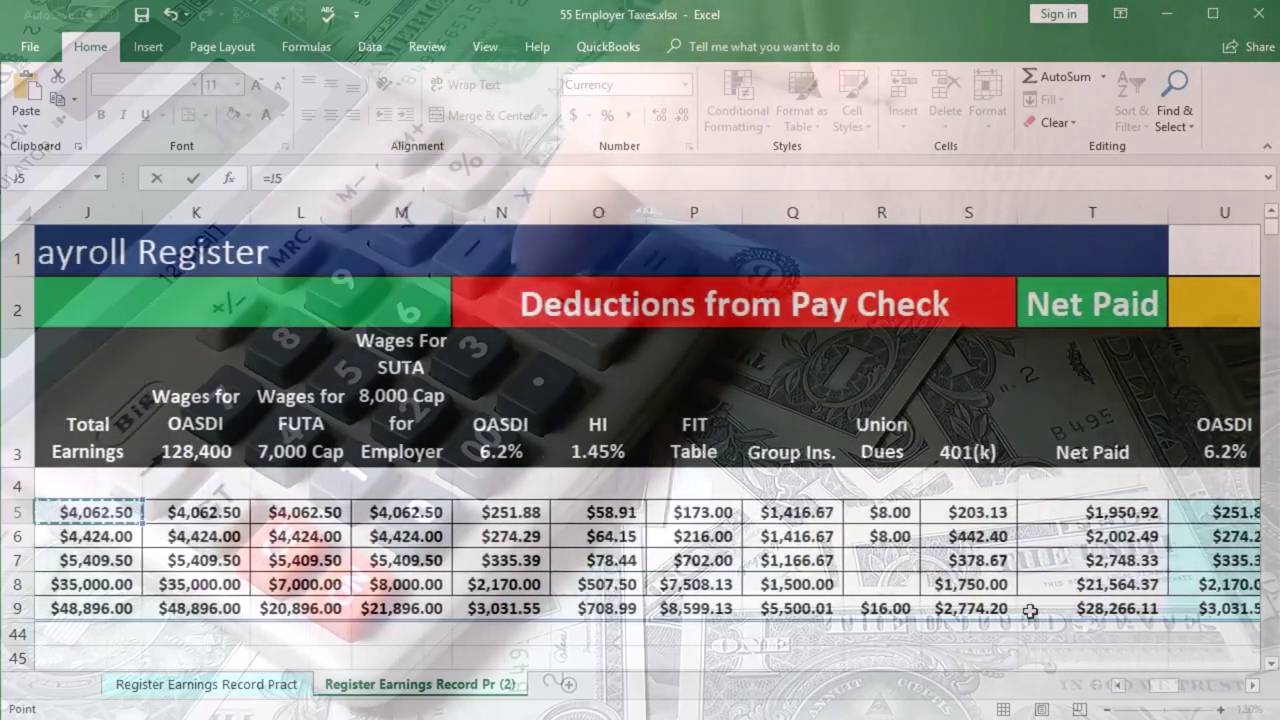
{"action": "key", "text": "Right"}
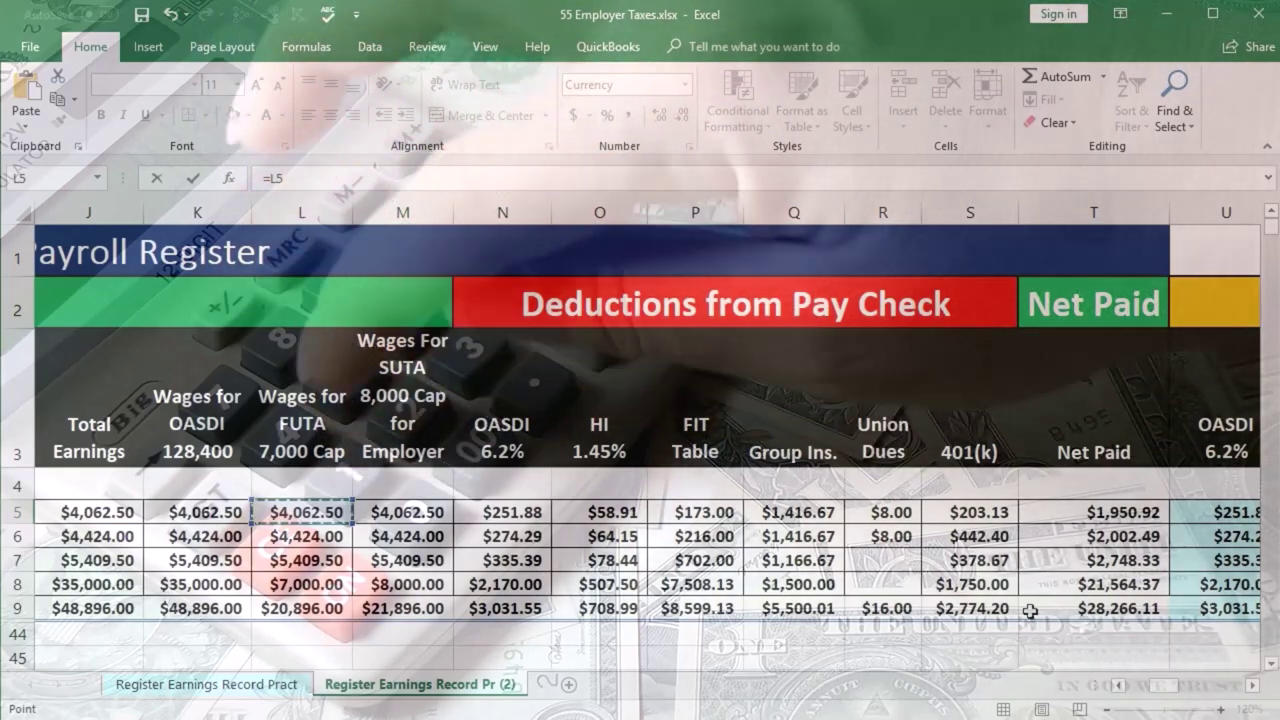
{"action": "key", "text": "Down"}
{"action": "key", "text": "Down"}
{"action": "key", "text": "Down"}
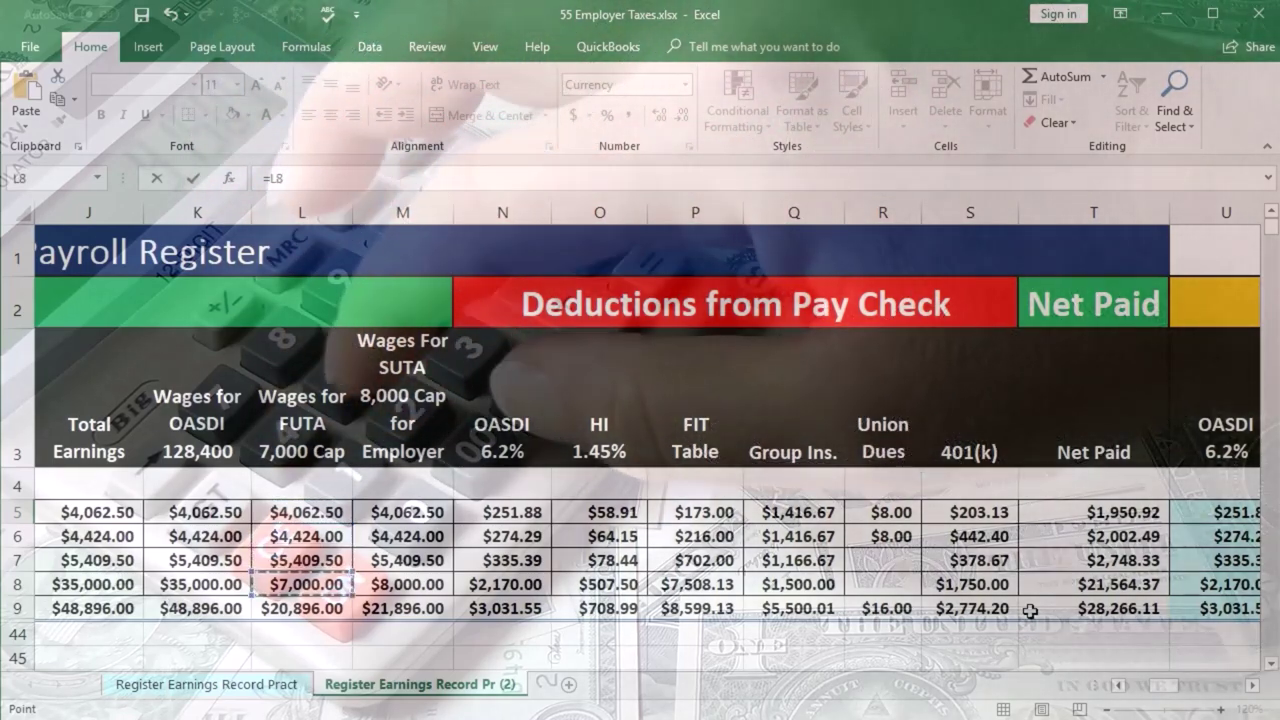
{"action": "key", "text": "Up"}
{"action": "key", "text": "Up"}
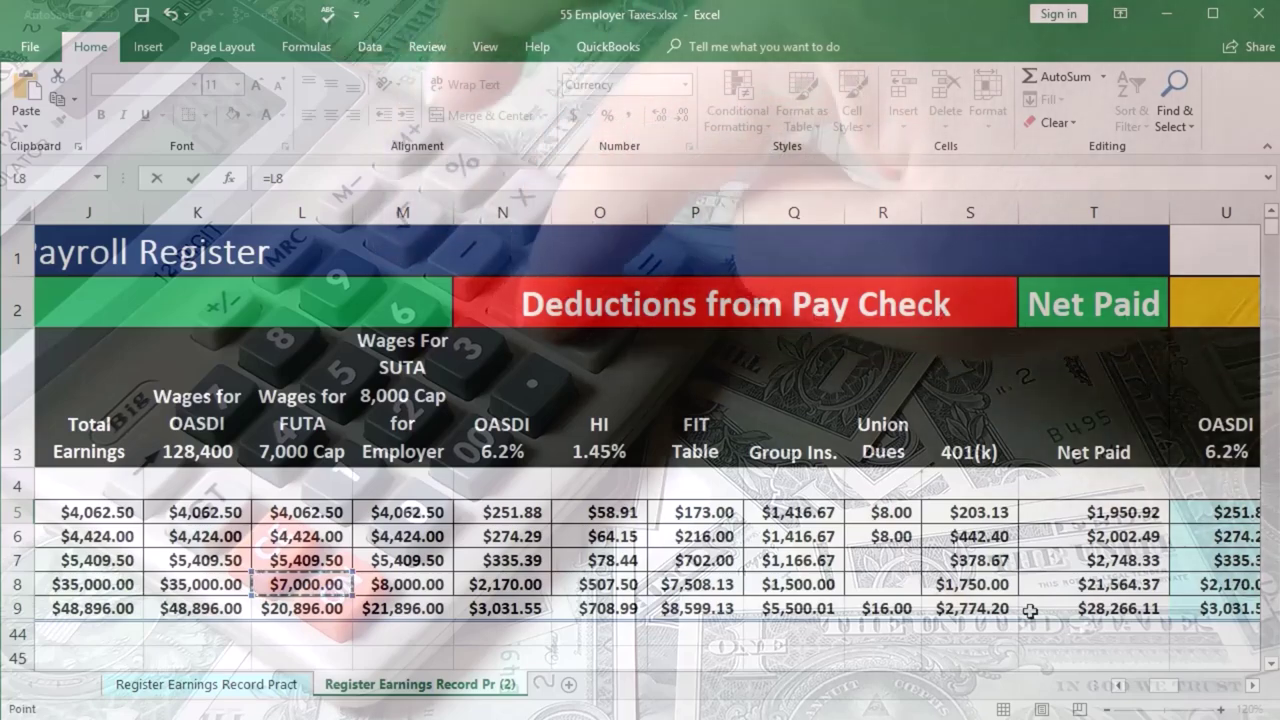
{"action": "key", "text": "Up"}
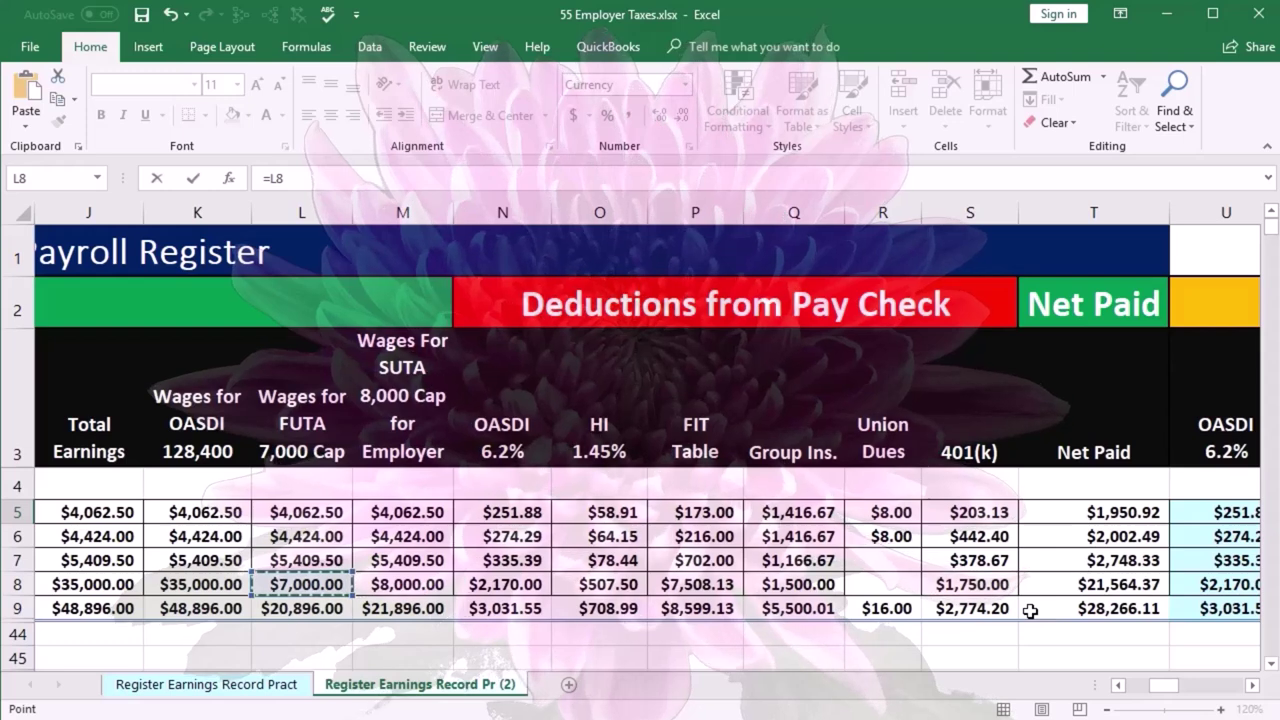
{"action": "key", "text": "Up"}
{"action": "key", "text": "Up"}
{"action": "key", "text": "Up"}
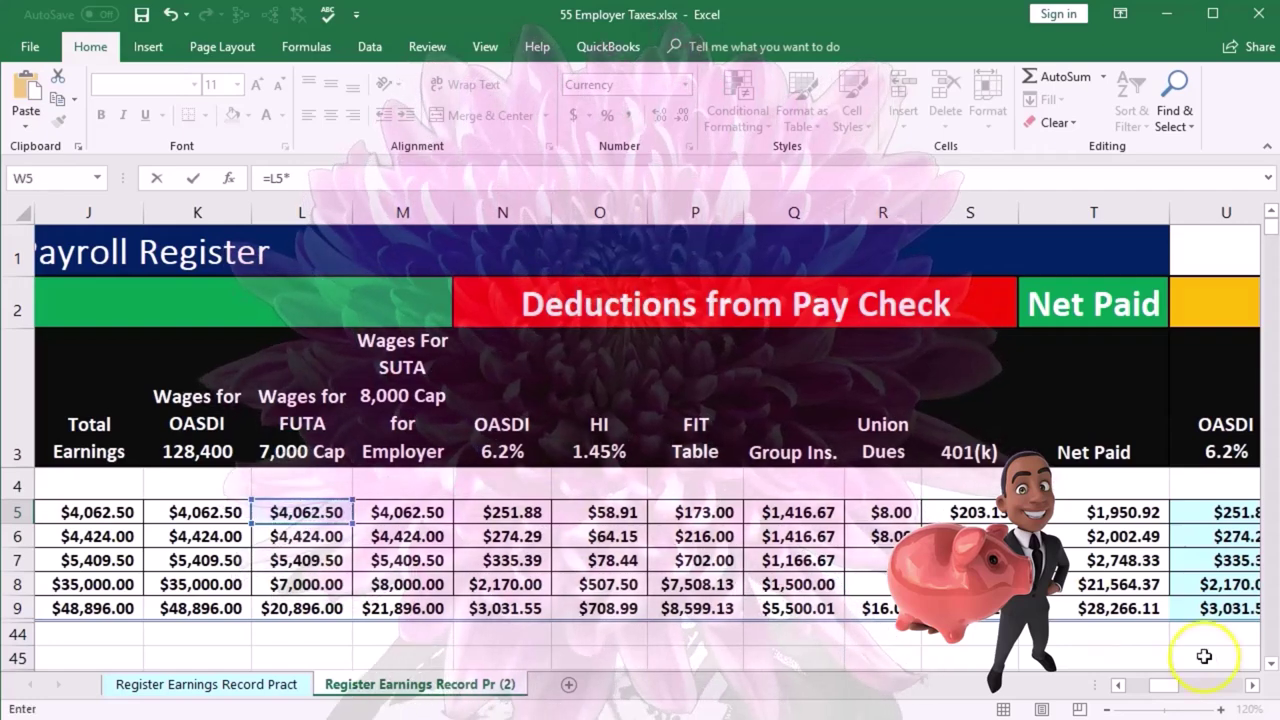
{"action": "left_click", "coordinate": [1252, 686]}
{"action": "left_click", "coordinate": [1252, 686]}
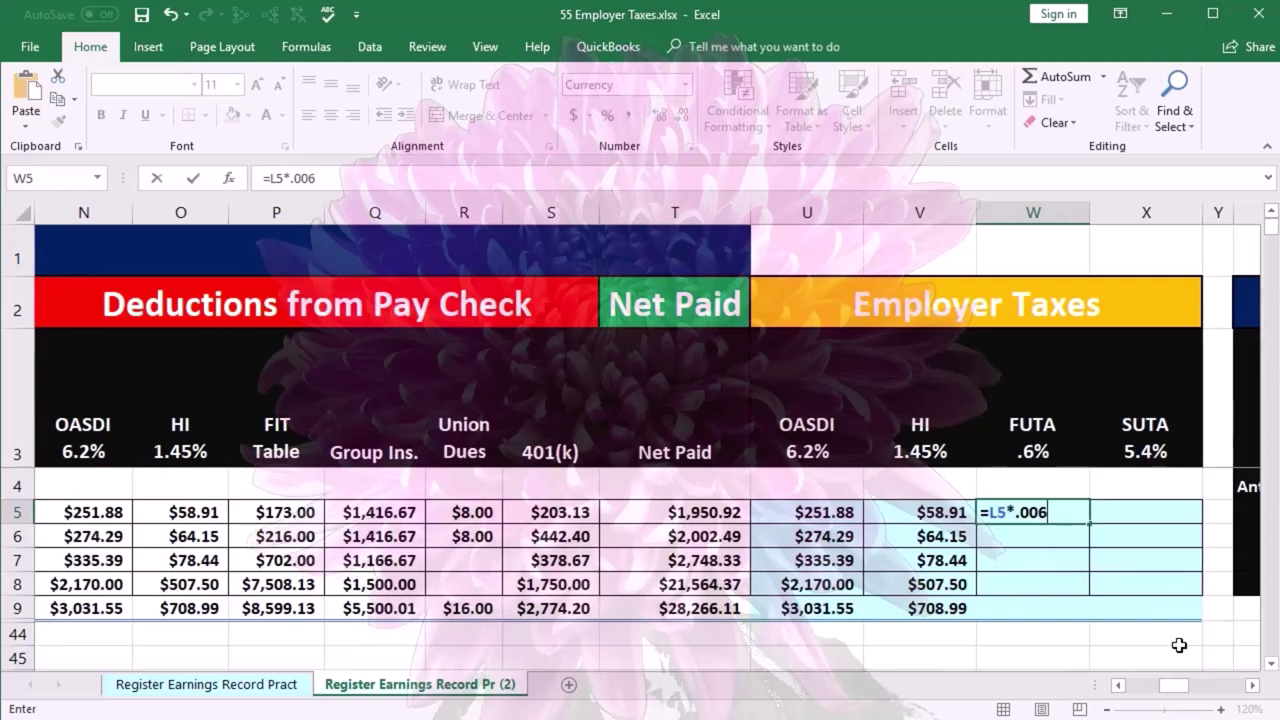
{"action": "key", "text": "Return"}
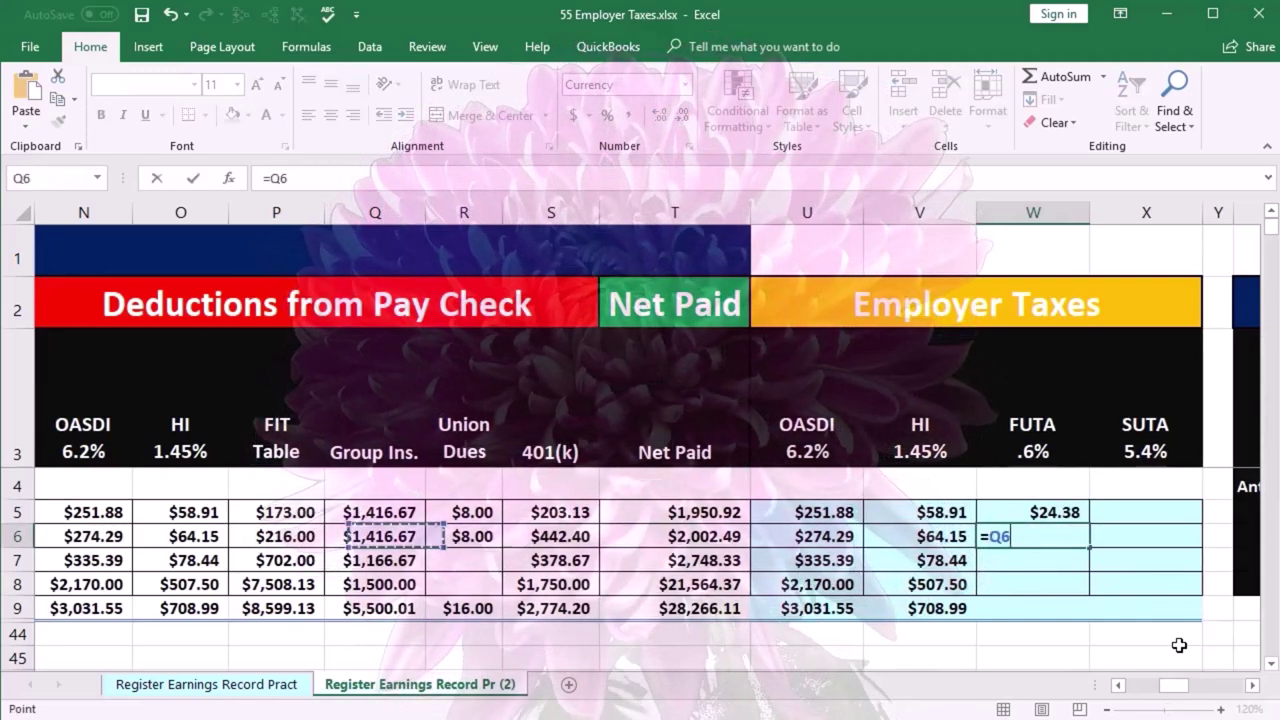
Step: Calculate the second employee's employer FUTA in W6 from the capped FUTA wages with the formula =L6*.006
{"action": "key", "text": "Left"}
{"action": "key", "text": "Left"}
{"action": "key", "text": "Left"}
{"action": "key", "text": "Left"}
{"action": "key", "text": "Left"}
{"action": "key", "text": "Left"}
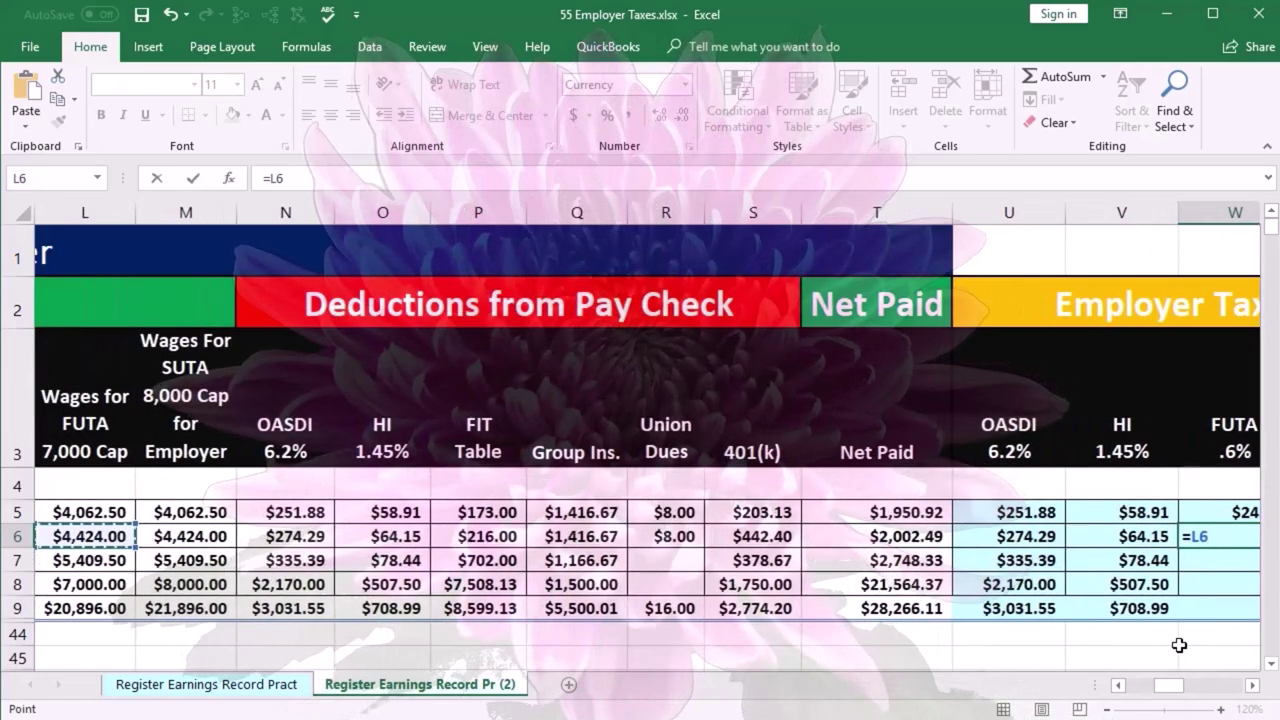
{"action": "type", "text": "*.006"}
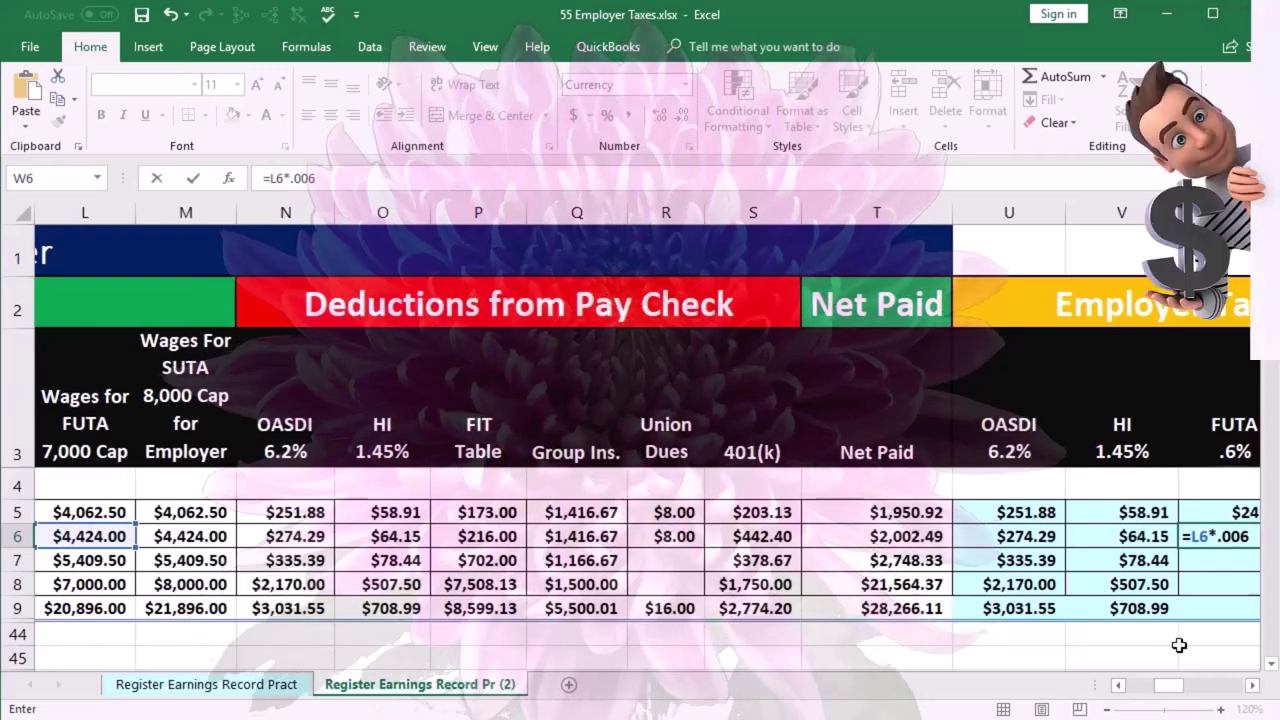
{"action": "key", "text": "Return"}
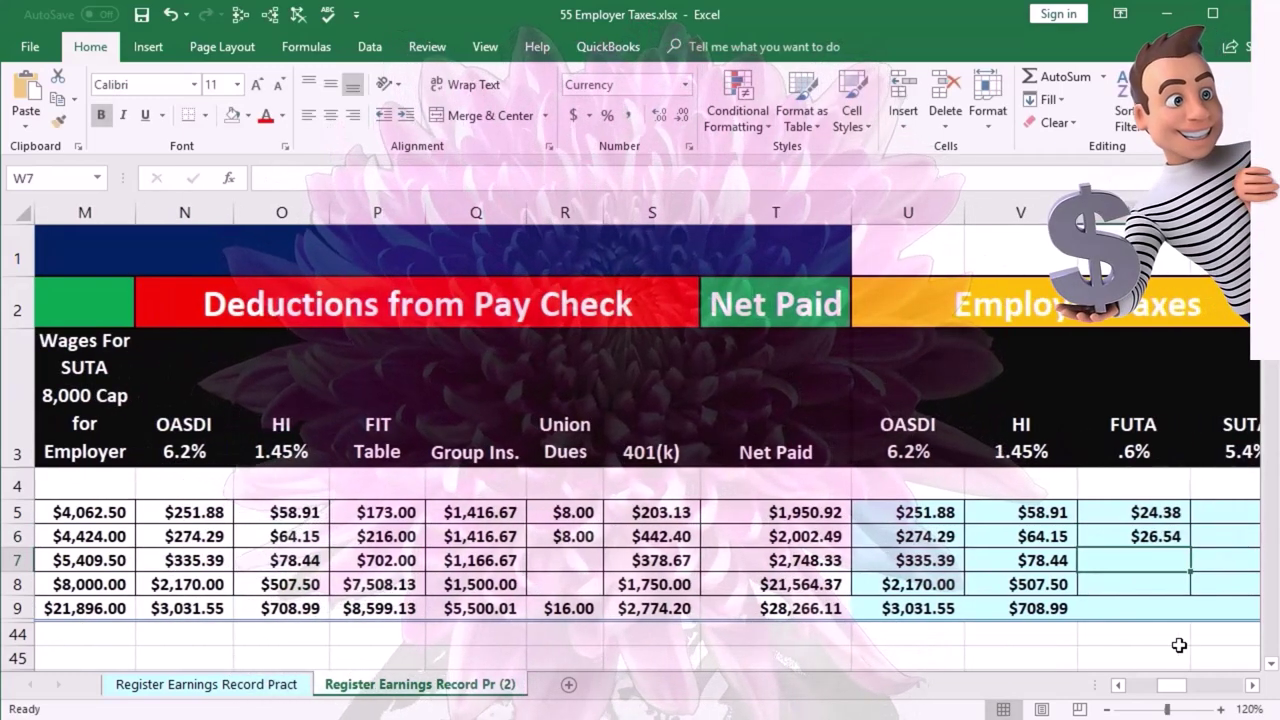
Step: Calculate the third employee's employer FUTA in W7 from the capped FUTA wages with the formula =L7*.006
{"action": "type", "text": "="}
{"action": "key", "text": "Left"}
{"action": "key", "text": "Left"}
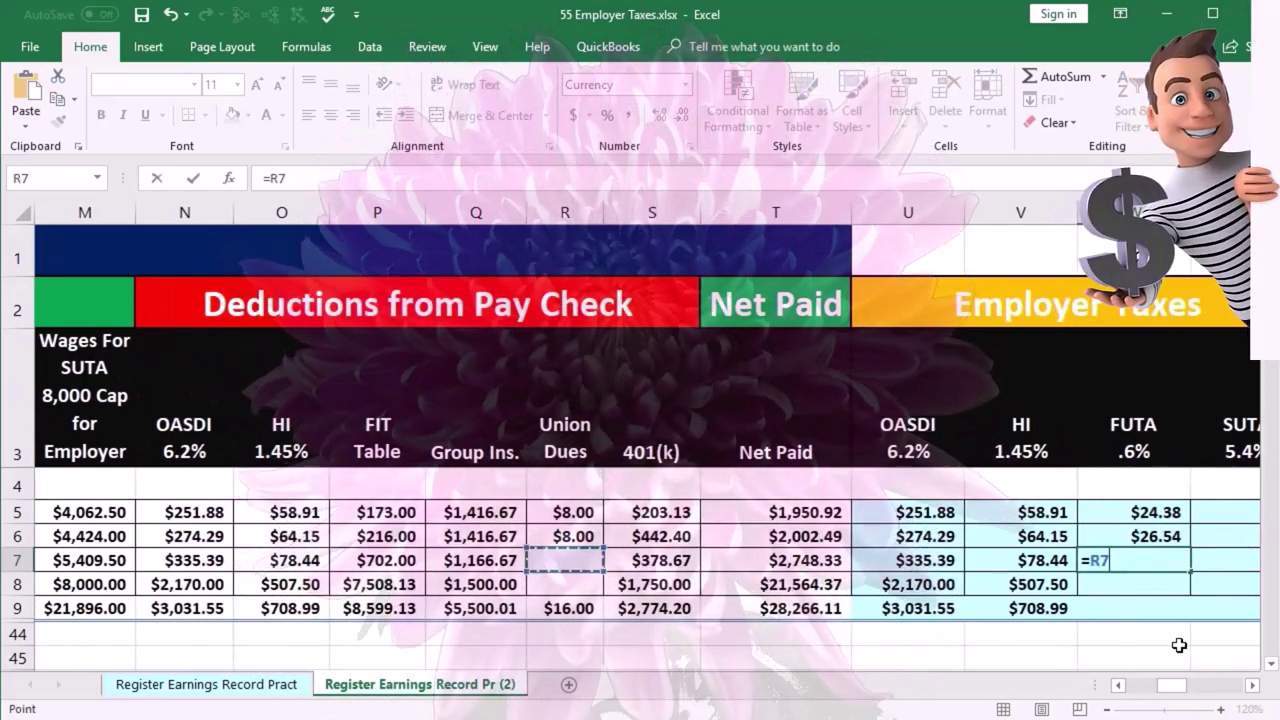
{"action": "key", "text": "Left"}
{"action": "key", "text": "Left"}
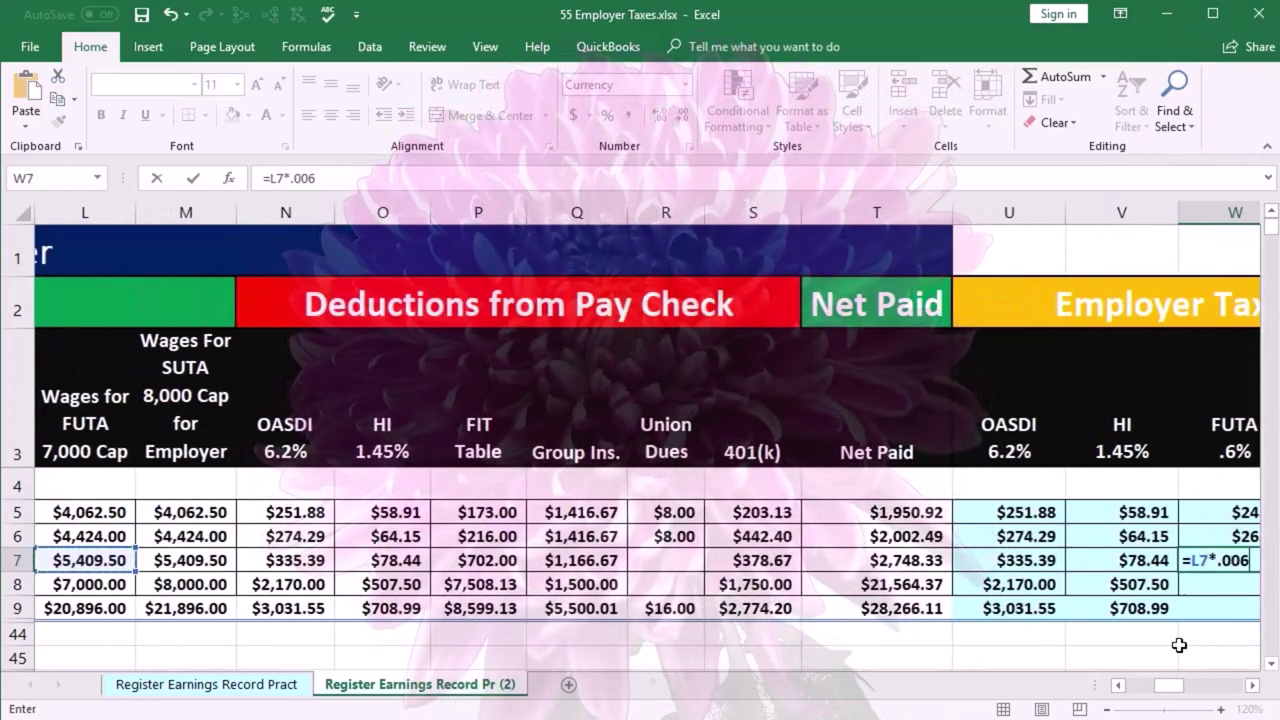
{"action": "type", "text": "*.006"}
{"action": "key", "text": "Return"}
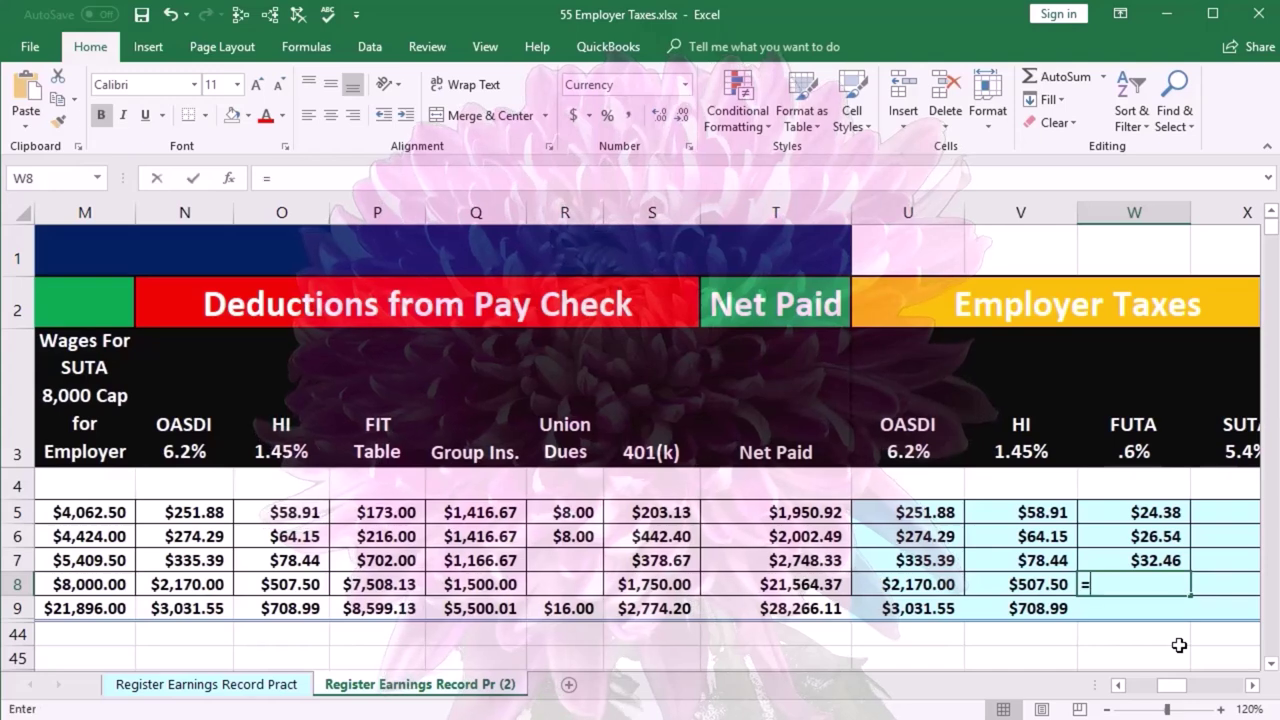
Step: Calculate the fourth employee's employer FUTA in W8 as the capped FUTA wages in L8 times .006
{"action": "type", "text": "="}
{"action": "key", "text": "Left"}
{"action": "key", "text": "Left"}
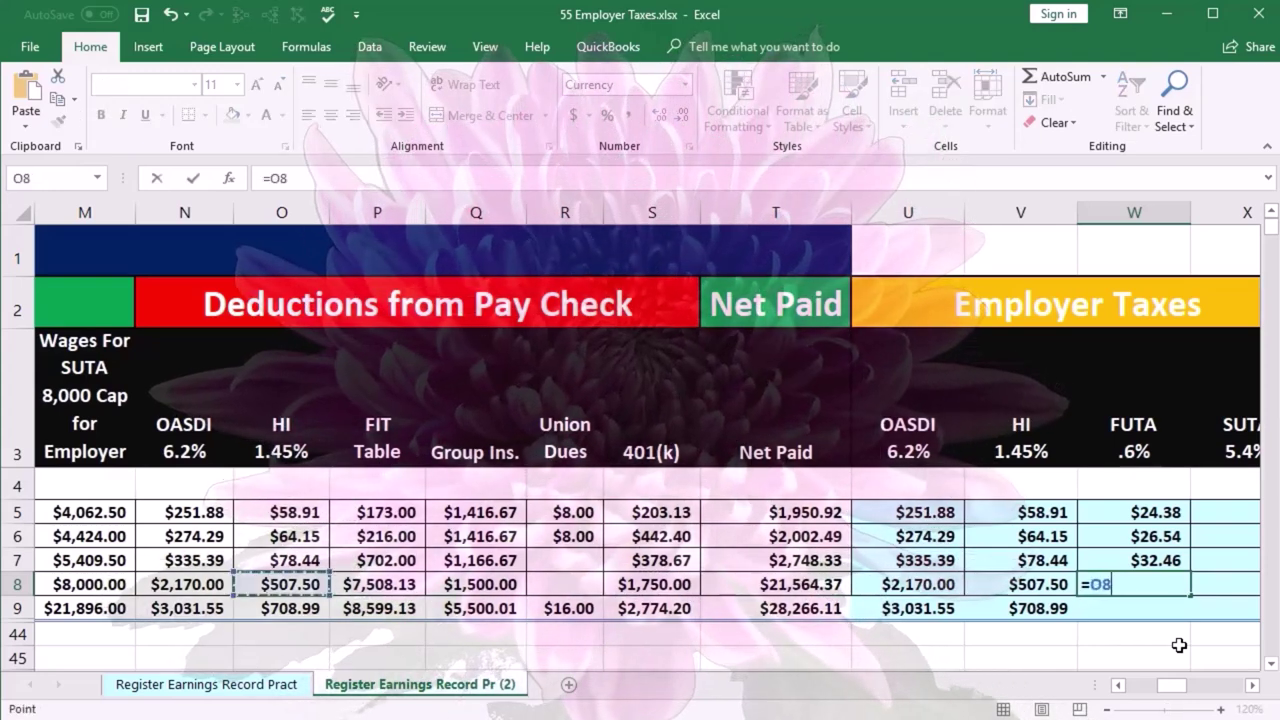
{"action": "key", "text": "Left"}
{"action": "key", "text": "Left"}
{"action": "key", "text": "Left"}
{"action": "type", "text": "*.006"}
{"action": "key", "text": "Return"}
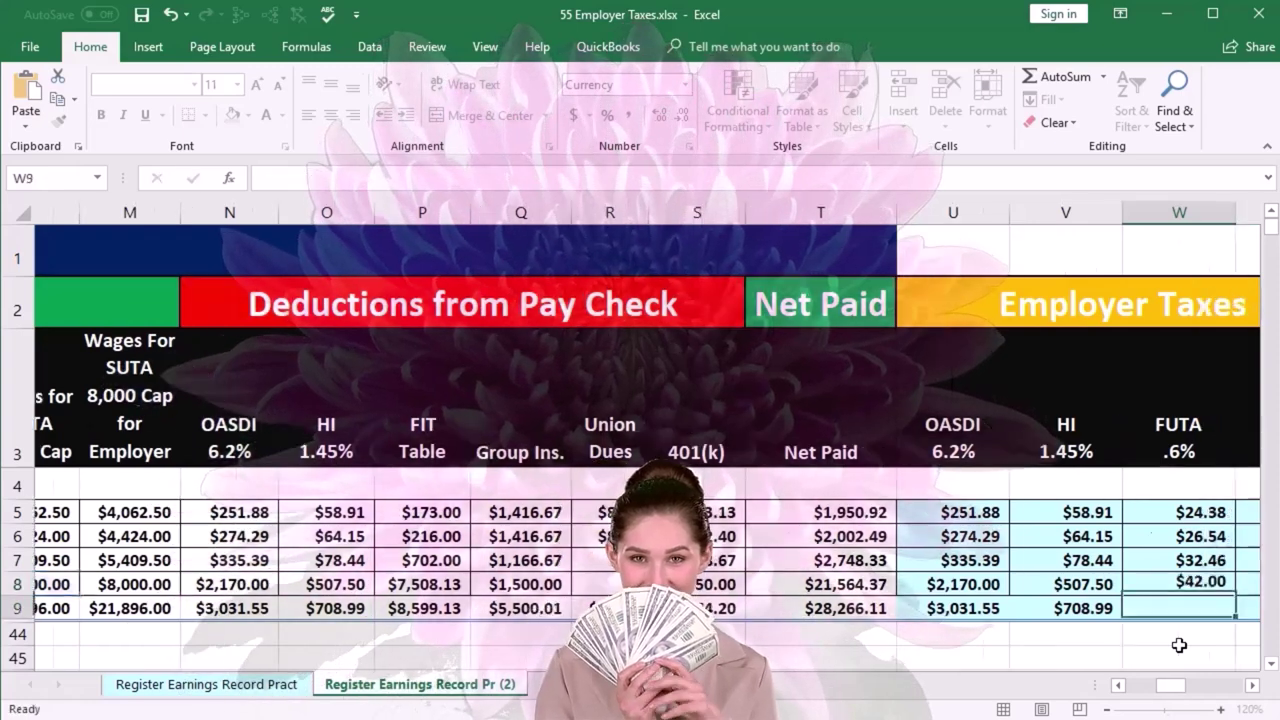
Step: Total the employer FUTA column in W9 with a SUM of W5:W8
{"action": "key", "text": "Right"}
{"action": "key", "text": "Right"}
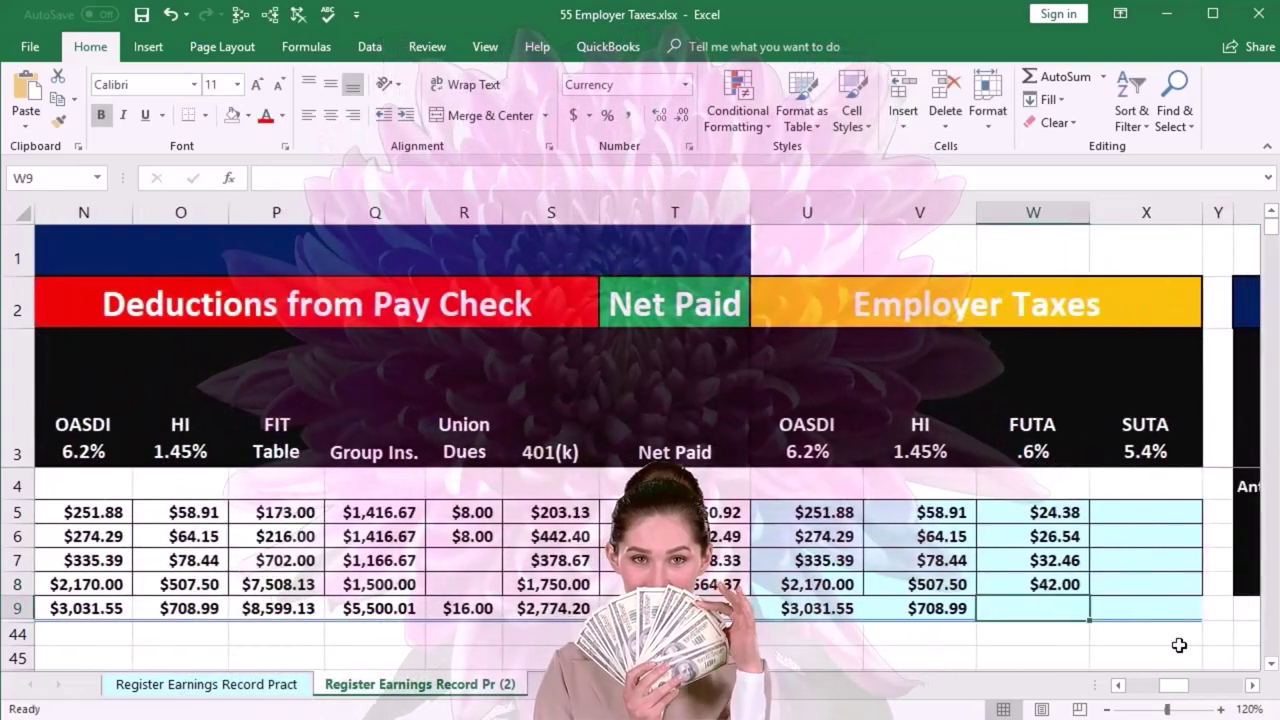
{"action": "type", "text": "=sum"}
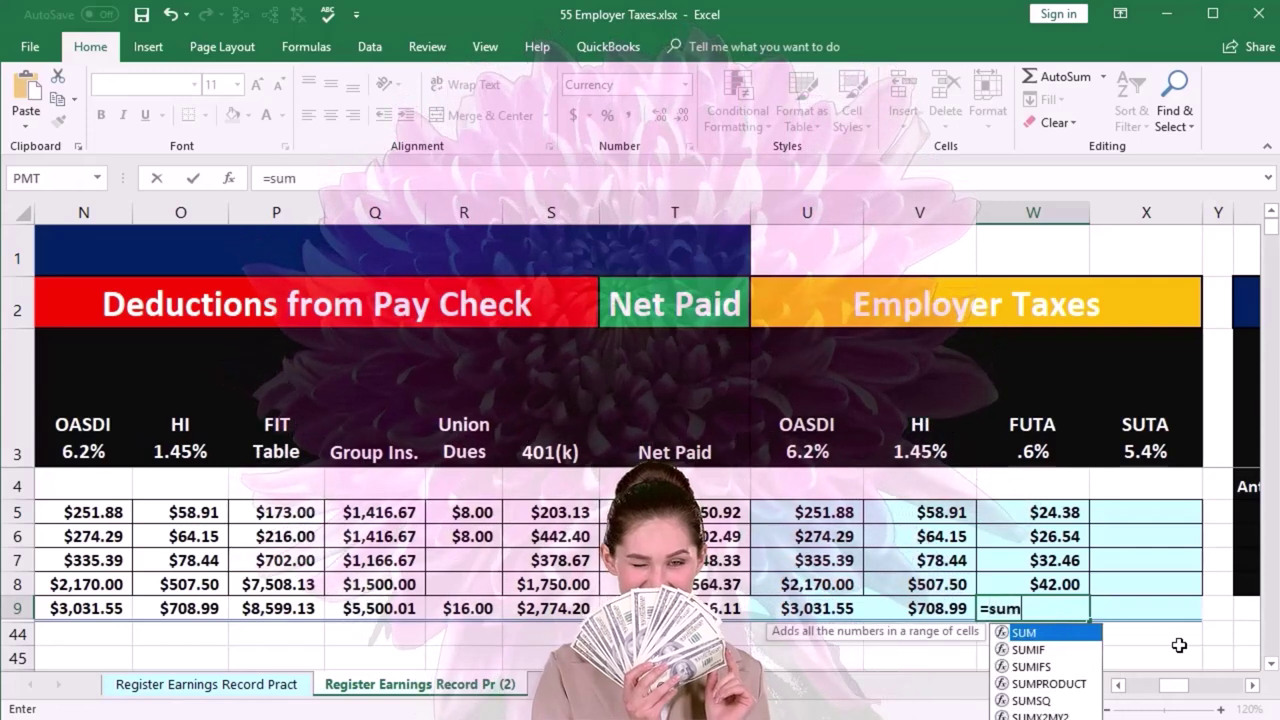
{"action": "double_click", "coordinate": [1044, 636]}
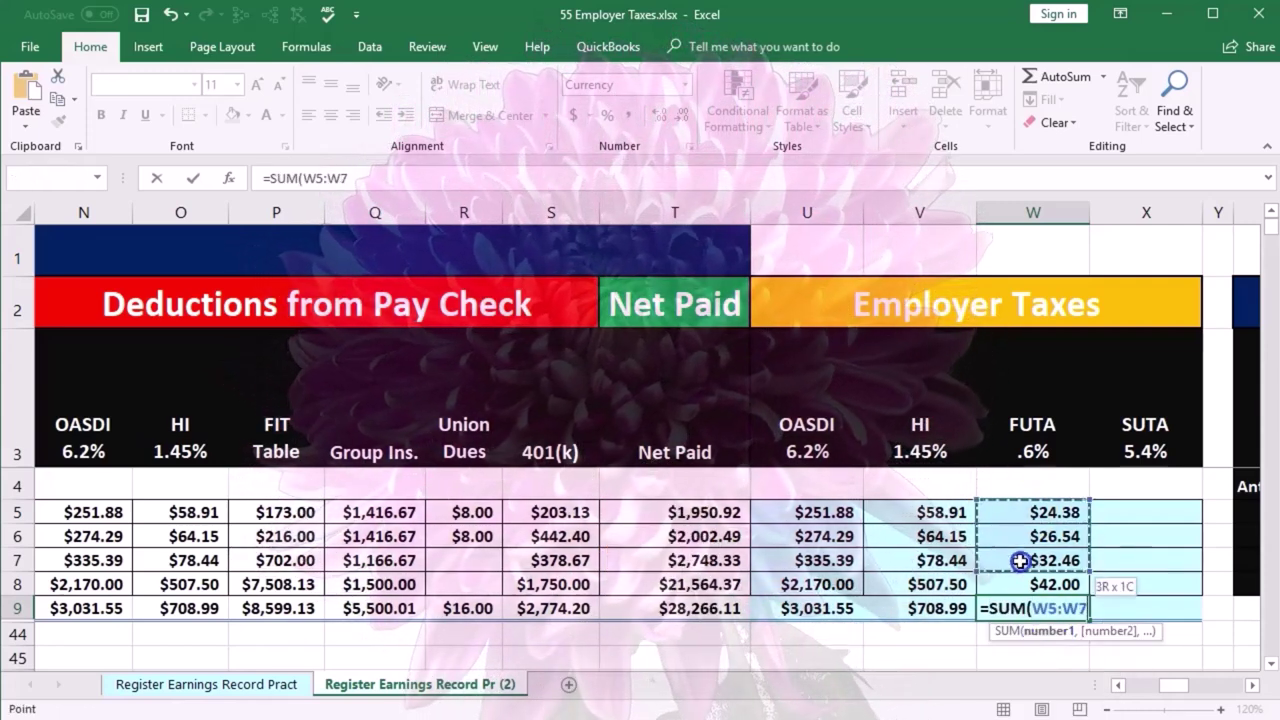
{"action": "key", "text": "Return"}
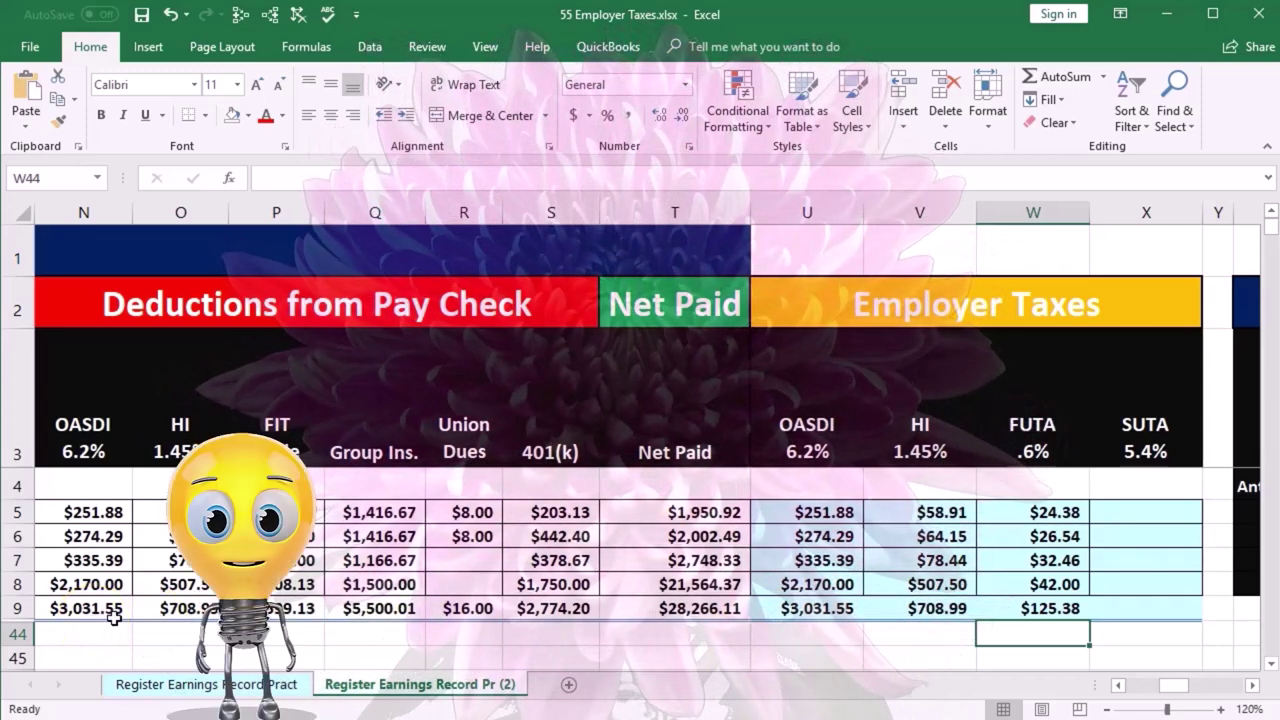
Step: Enter a reference to the first employee's capped SUTA wages in X5 with the formula =M5
{"action": "left_click", "coordinate": [1137, 515]}
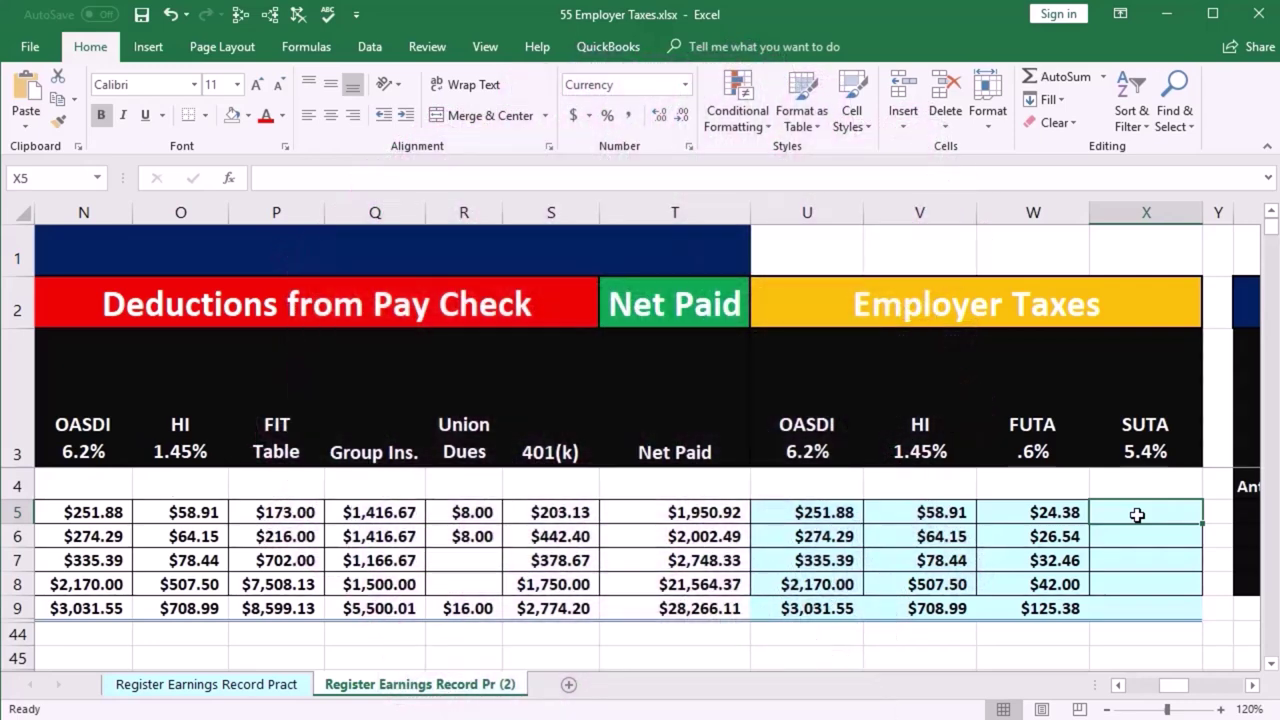
{"action": "type", "text": "="}
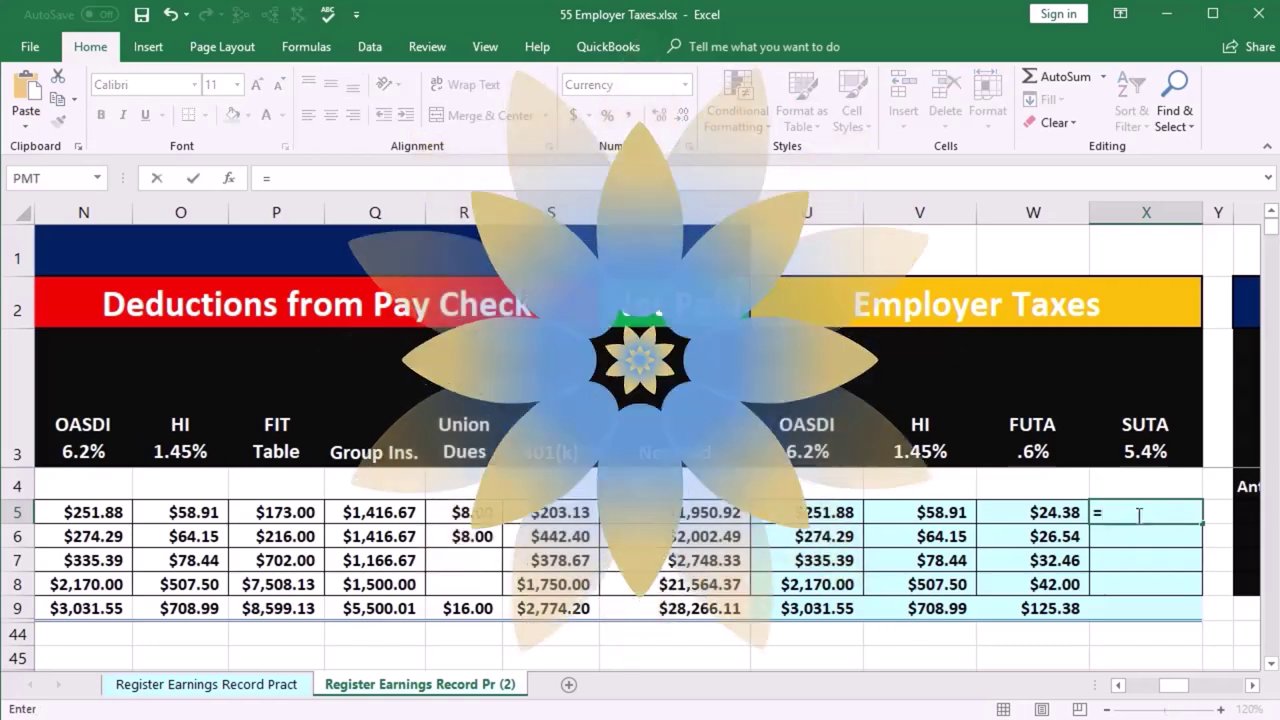
{"action": "key", "text": "Left"}
{"action": "key", "text": "Left"}
{"action": "key", "text": "Left"}
{"action": "key", "text": "Left"}
{"action": "key", "text": "Left"}
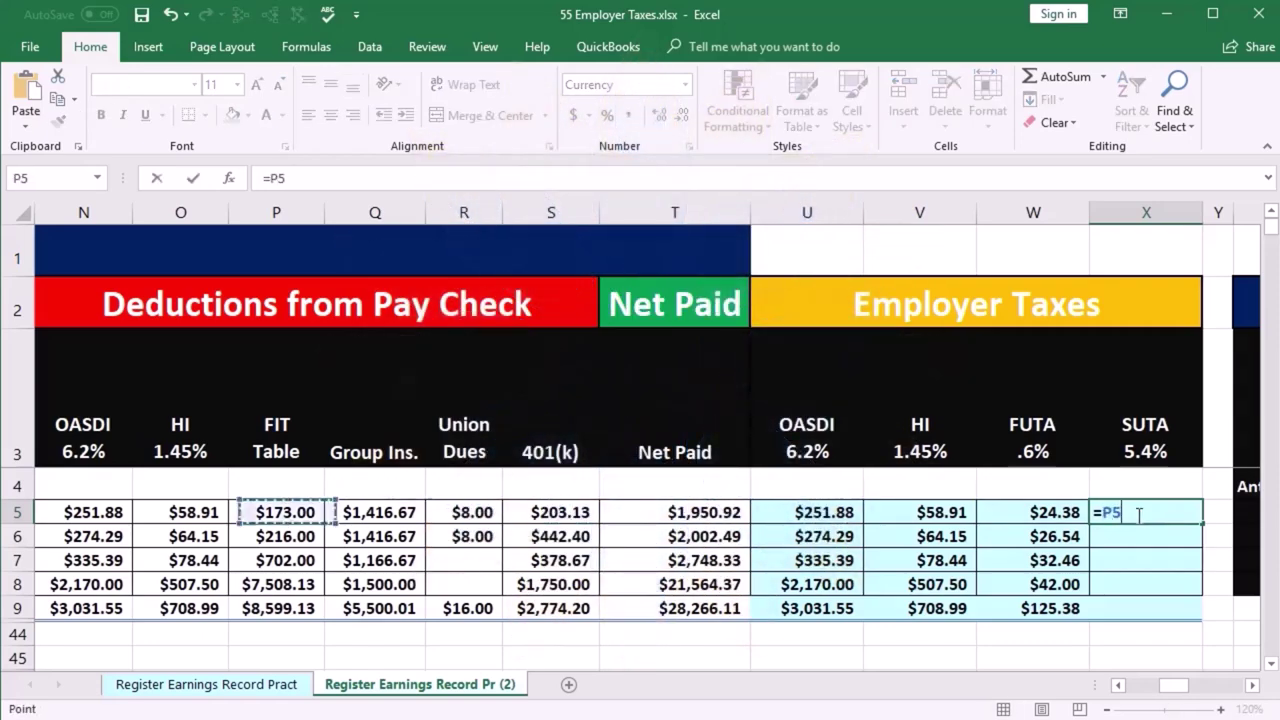
{"action": "key", "text": "Left"}
{"action": "key", "text": "Left"}
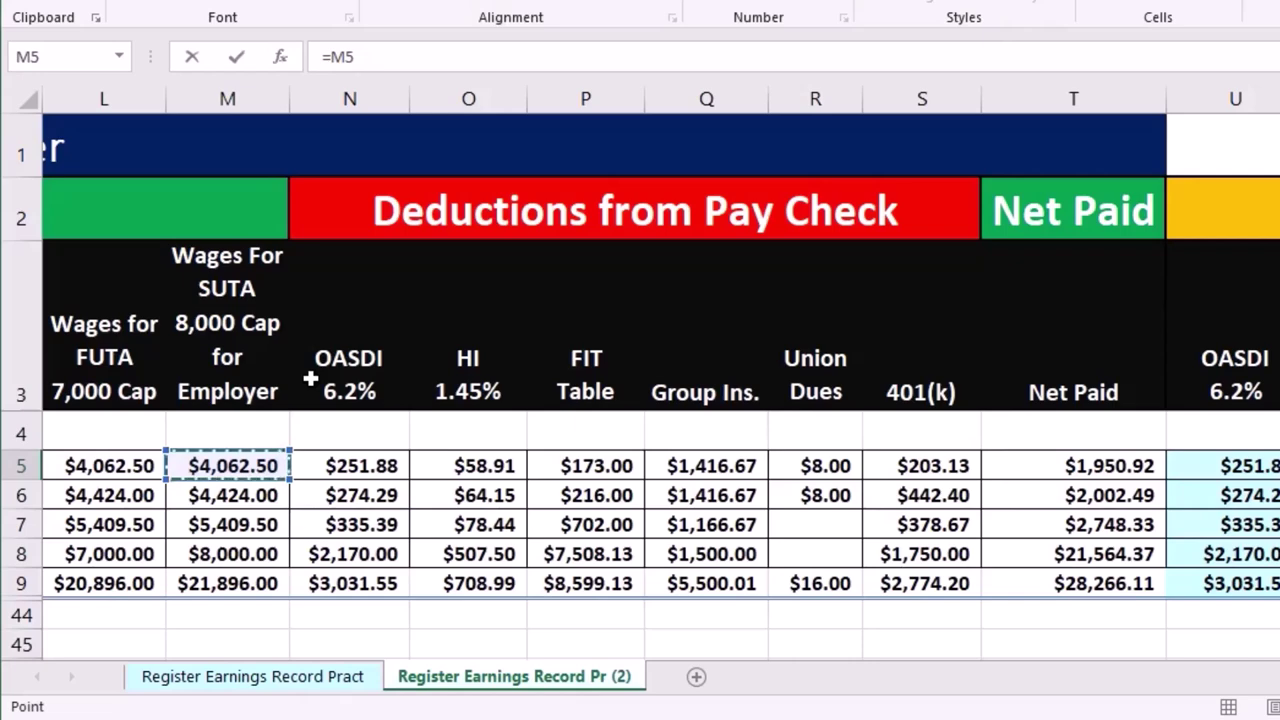
{"action": "key", "text": "Escape"}
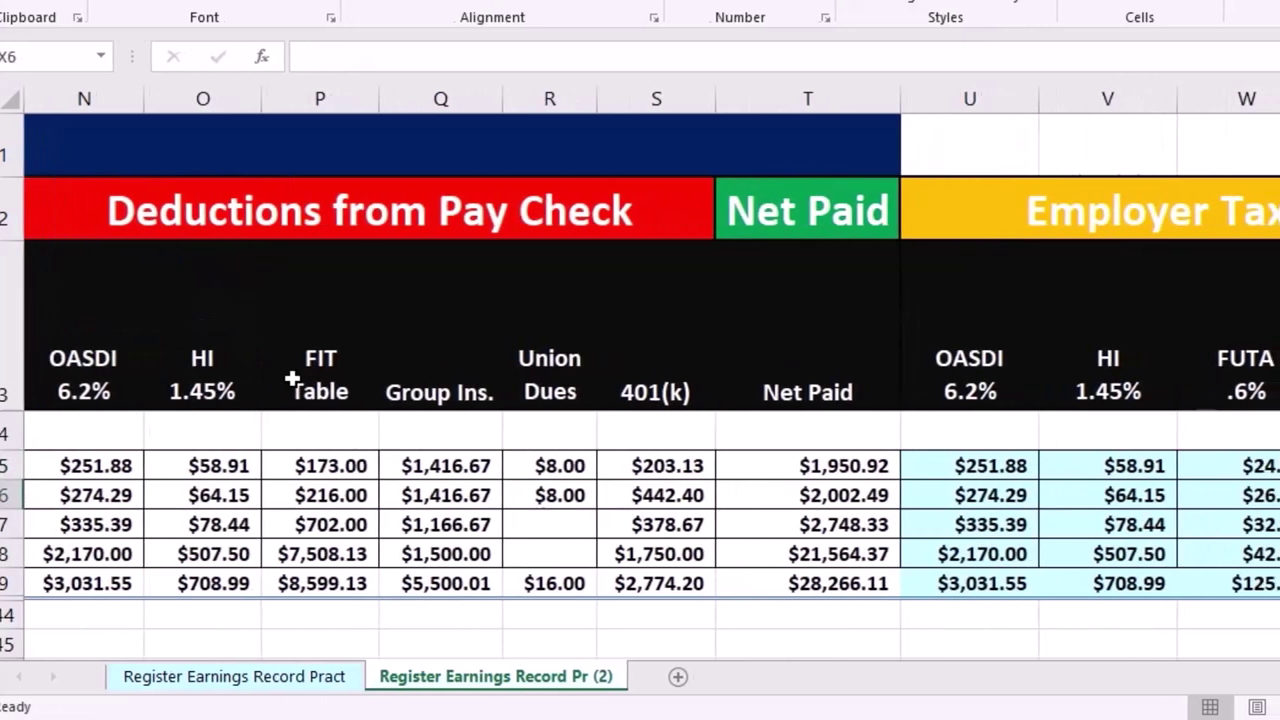
Step: Extend the employer SUTA formula in X5 to multiply the capped wages by the rate, =M5*.054
{"action": "type", "text": "="}
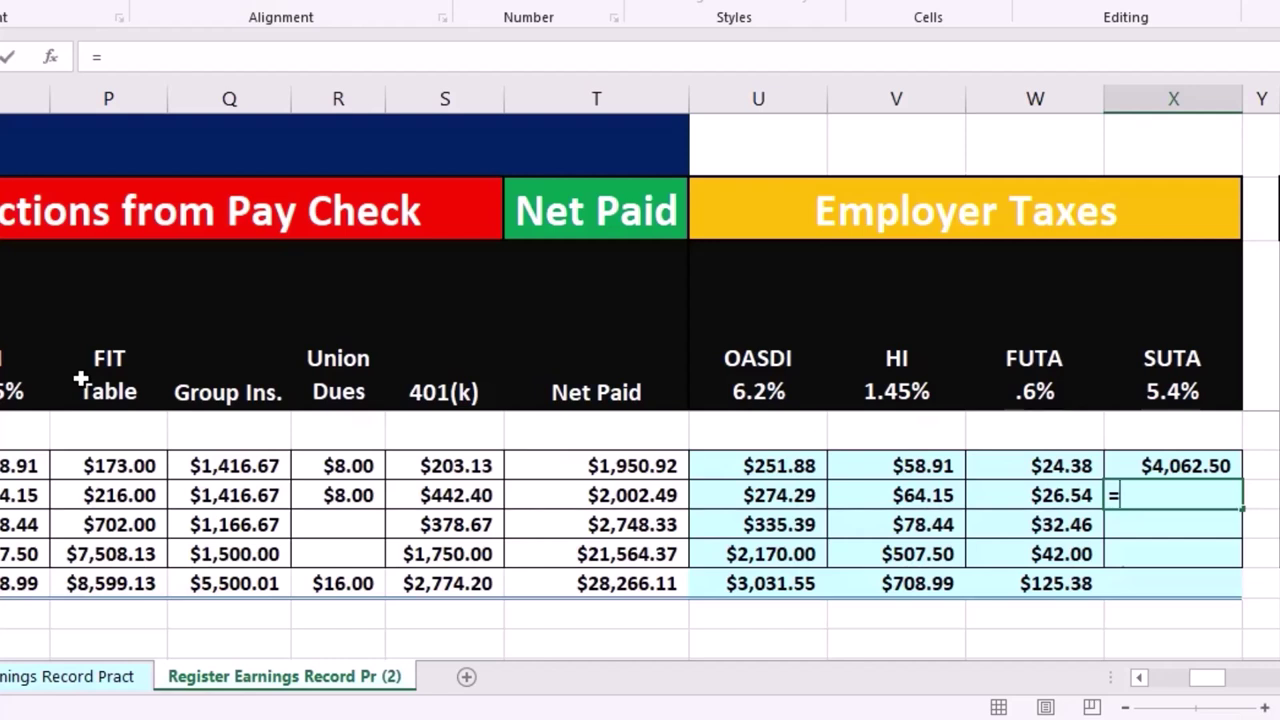
{"action": "left_click", "coordinate": [1200, 464]}
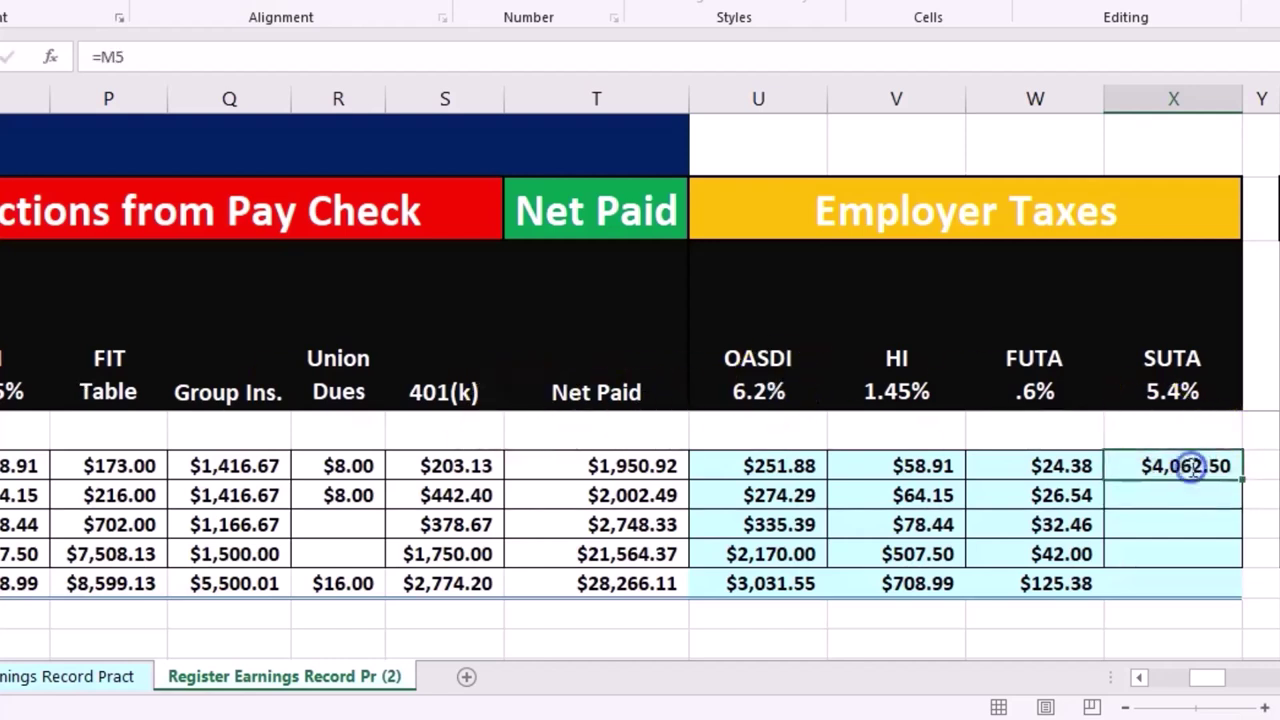
{"action": "double_click", "coordinate": [1193, 467]}
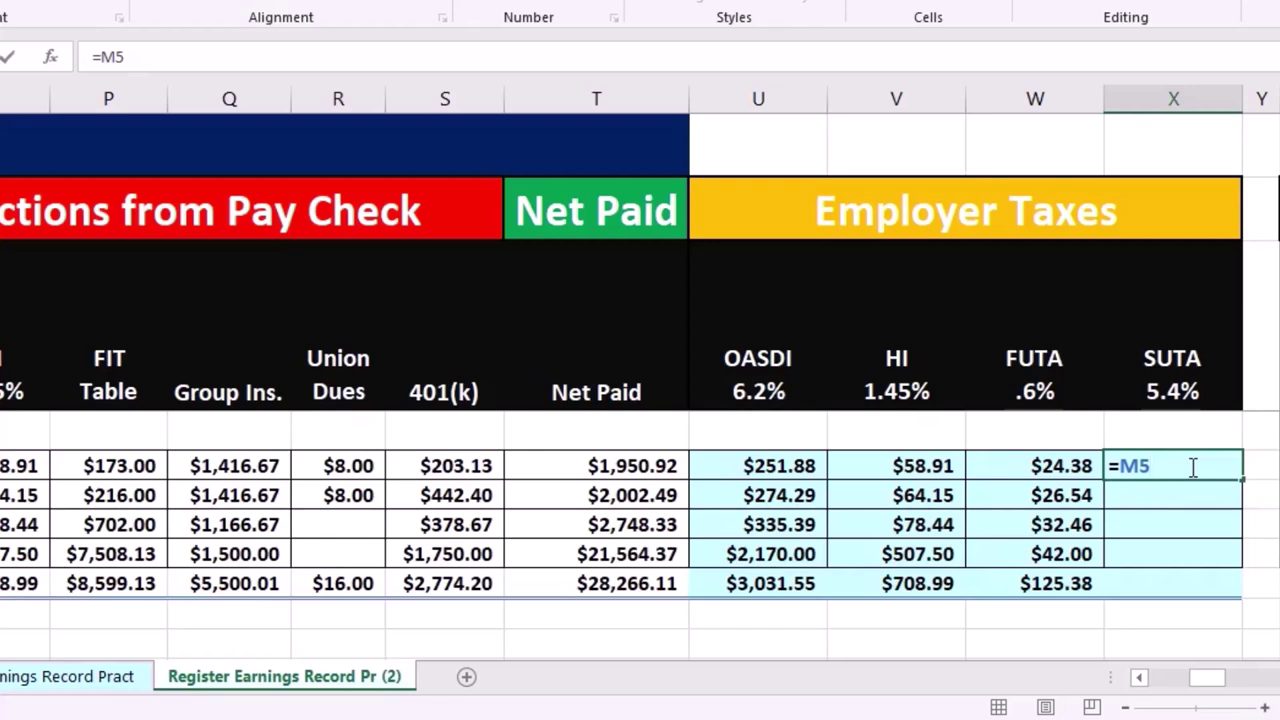
{"action": "type", "text": "*.054"}
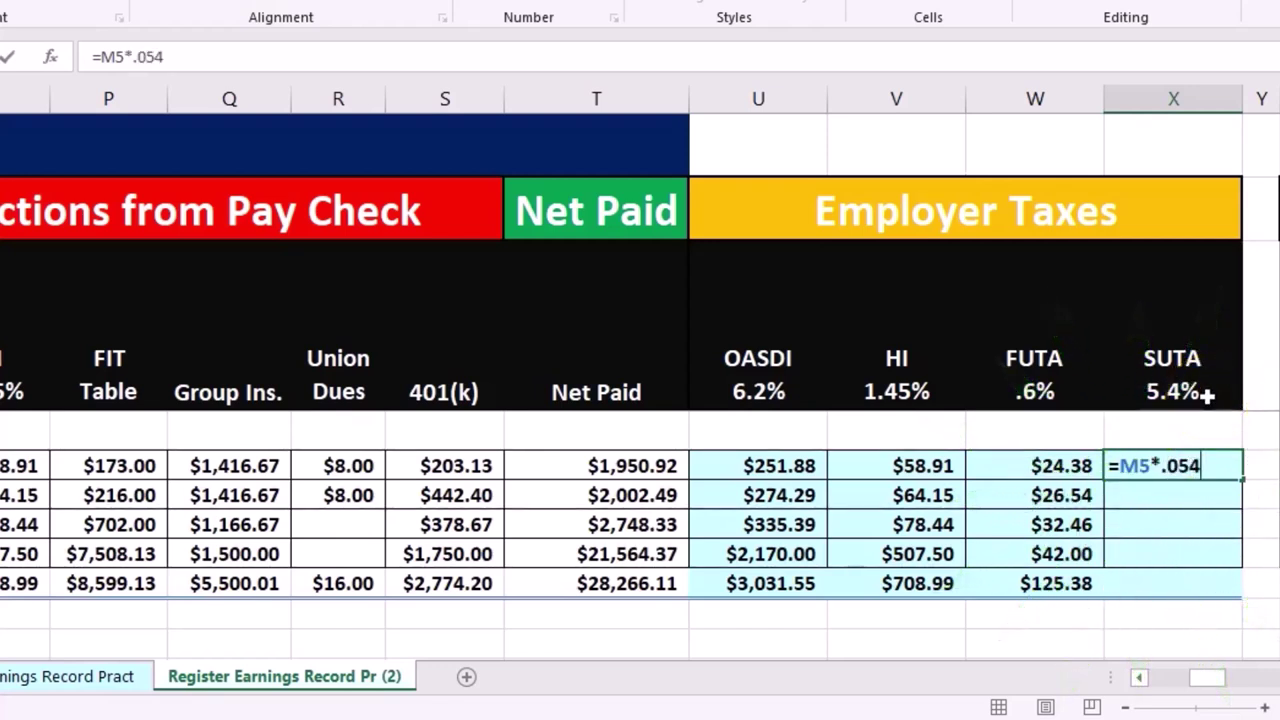
{"action": "key", "text": "Return"}
Step: Calculate the second employee's employer SUTA in X6 from the capped SUTA wages with the formula =M6*.054
{"action": "type", "text": "="}
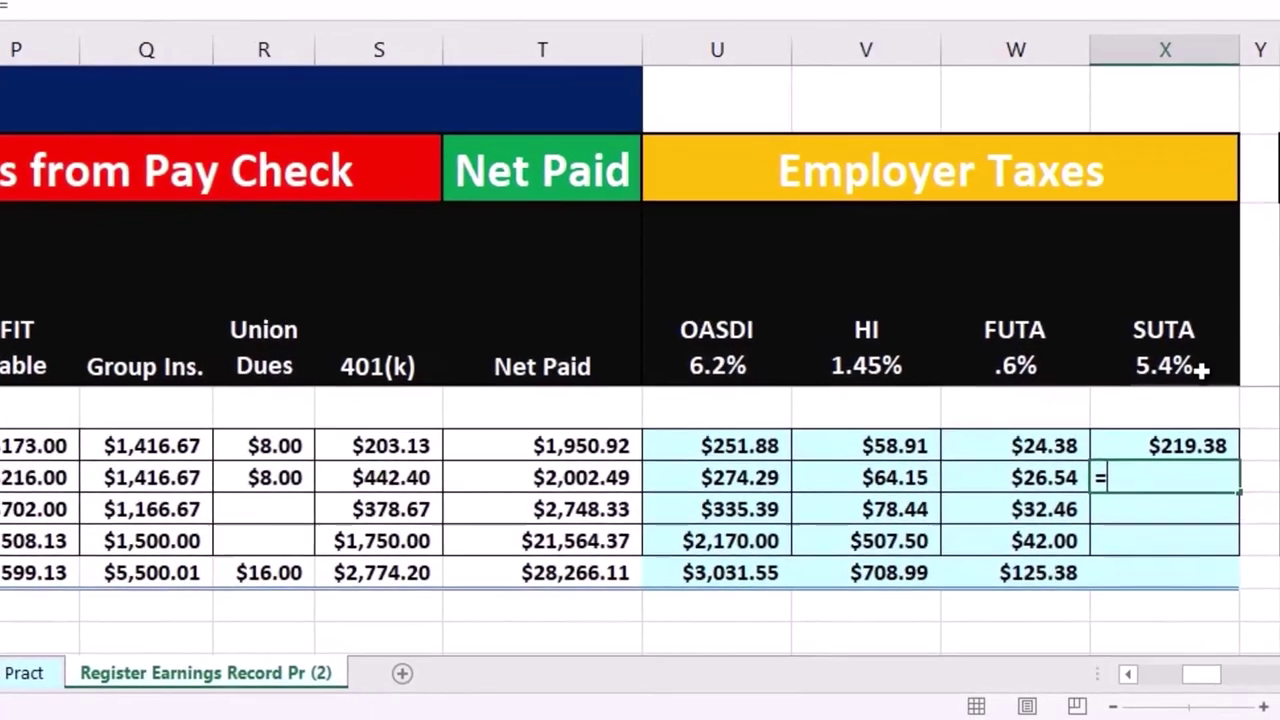
{"action": "key", "text": "Left"}
{"action": "key", "text": "Left"}
{"action": "key", "text": "Left"}
{"action": "key", "text": "Left"}
{"action": "key", "text": "Left"}
{"action": "key", "text": "Left"}
{"action": "key", "text": "Left"}
{"action": "key", "text": "Left"}
{"action": "key", "text": "Left"}
{"action": "key", "text": "Left"}
{"action": "key", "text": "Left"}
{"action": "key", "text": "Left"}
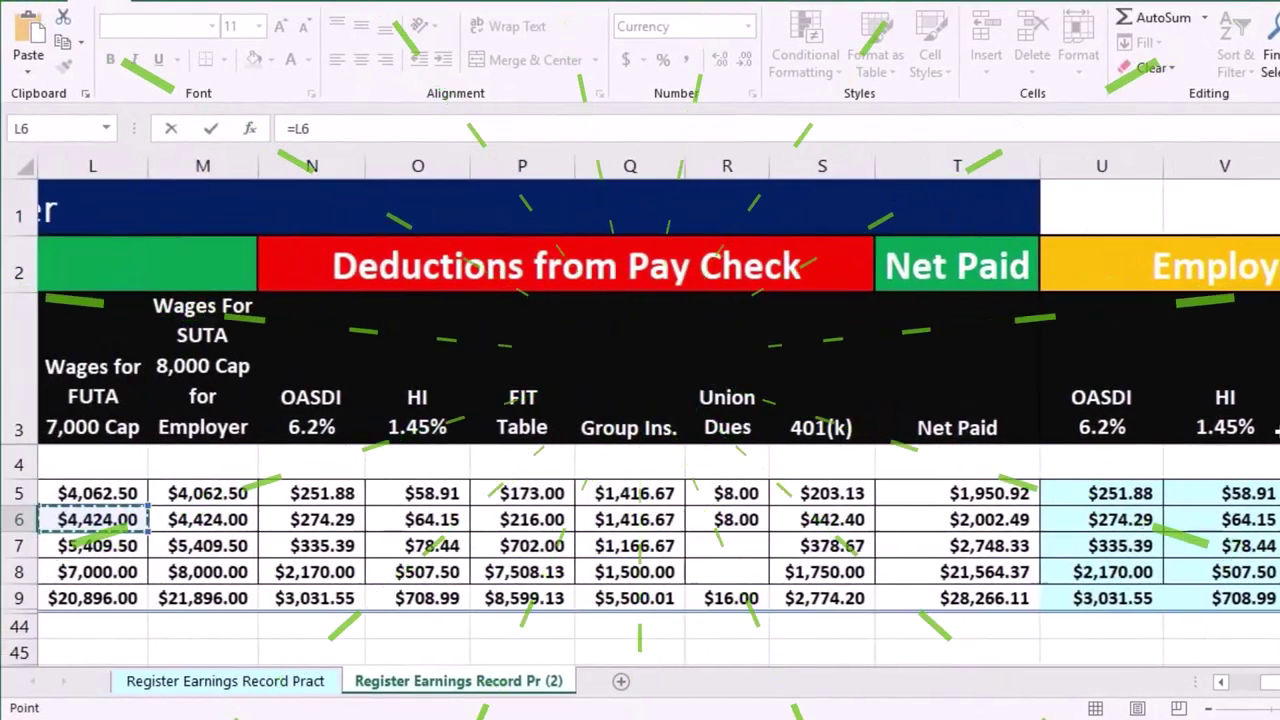
{"action": "key", "text": "Left"}
{"action": "key", "text": "Right"}
{"action": "key", "text": "Right"}
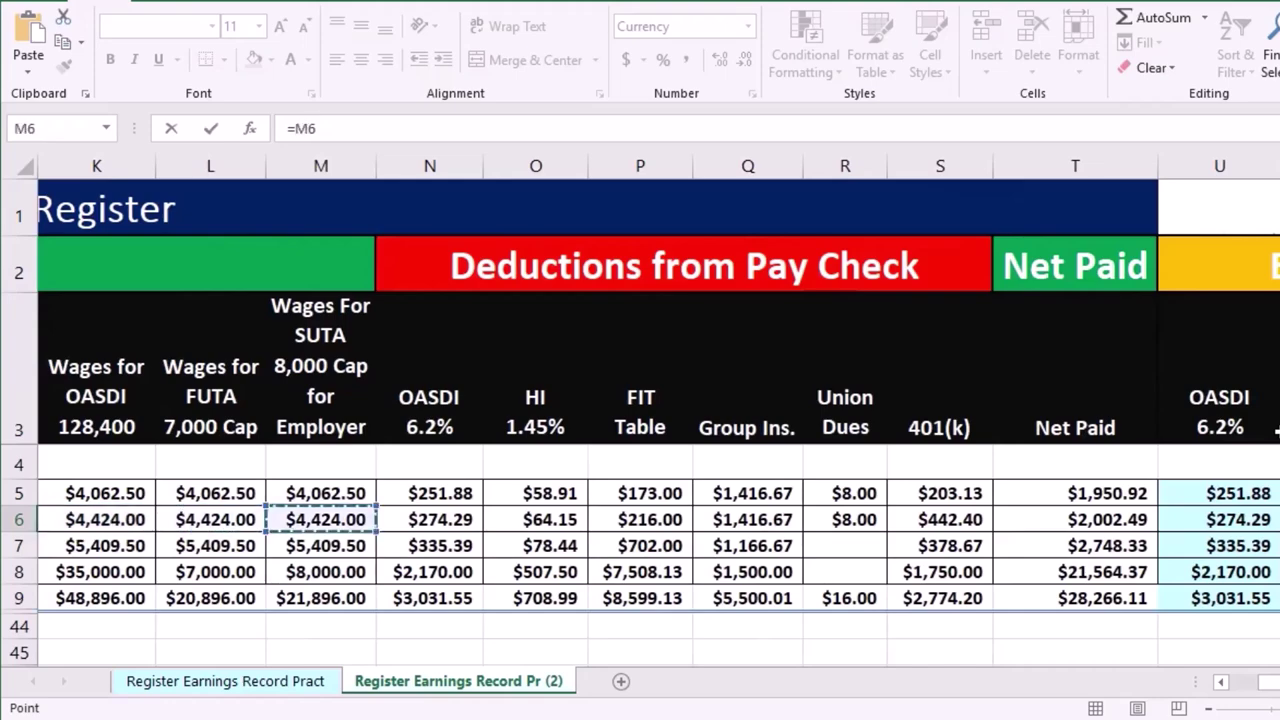
{"action": "type", "text": "*"}
{"action": "left_click", "coordinate": [1253, 683]}
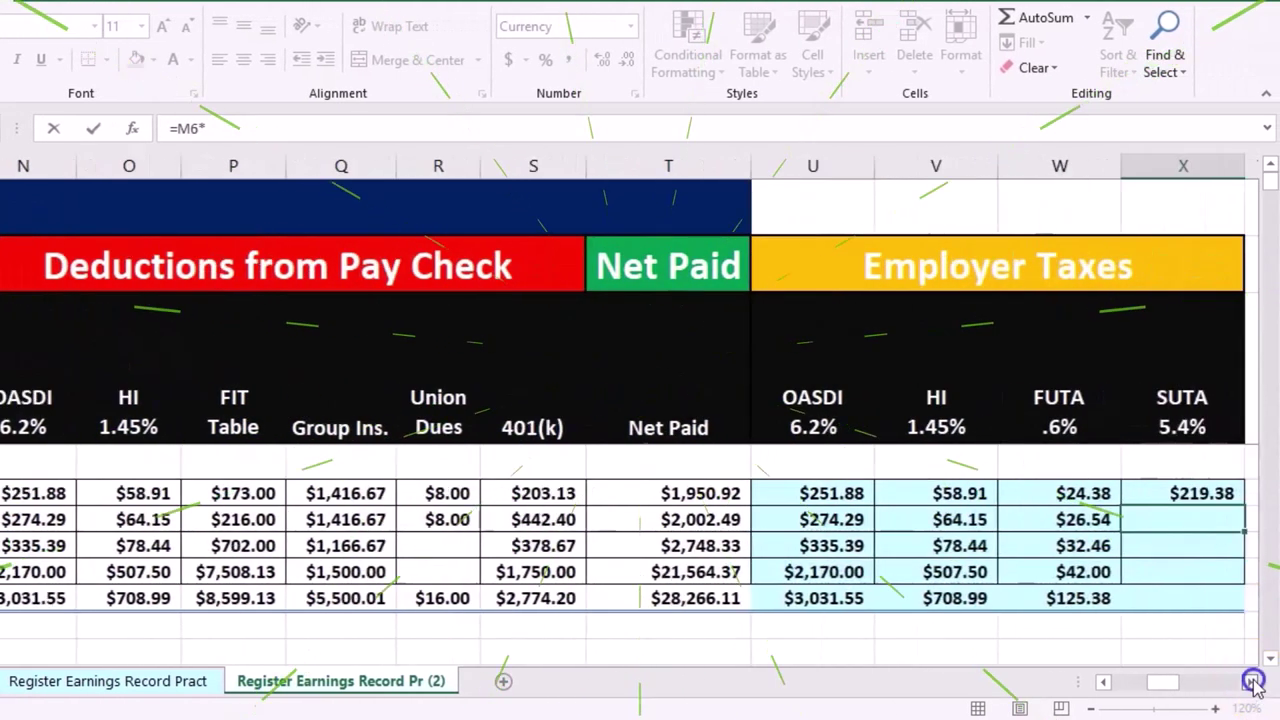
{"action": "left_click", "coordinate": [1253, 683]}
{"action": "type", "text": ".054"}
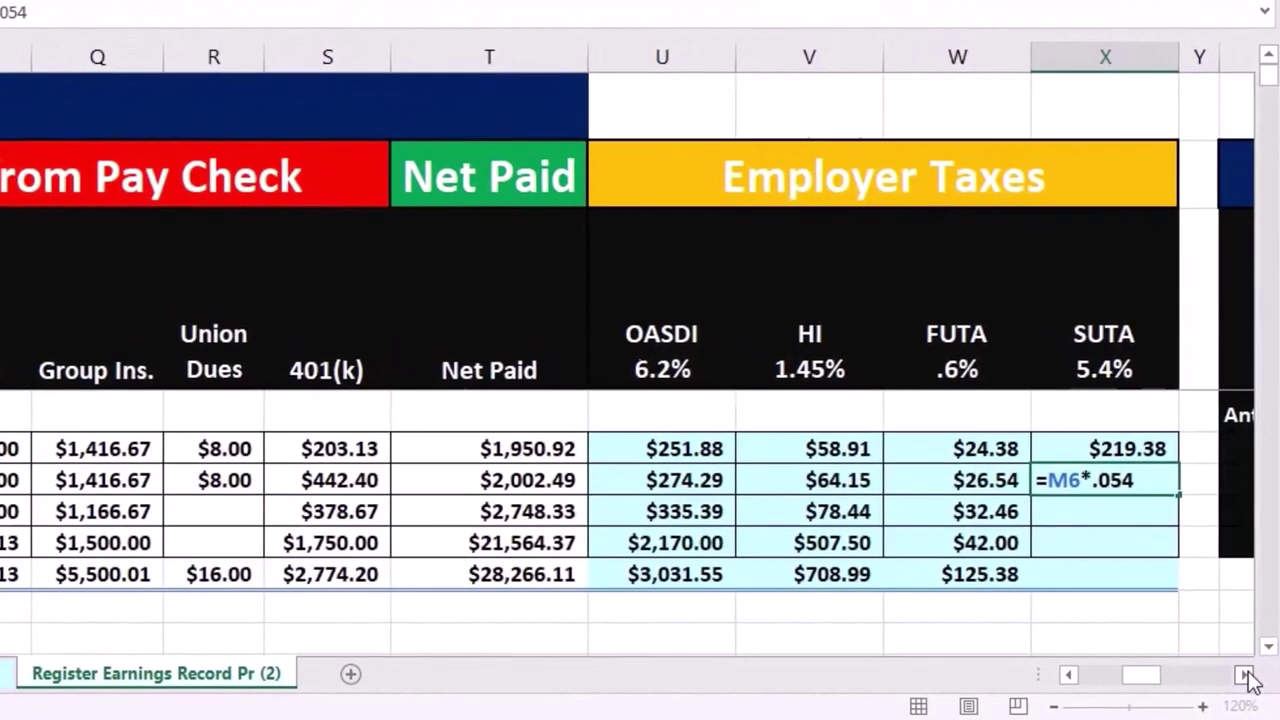
{"action": "key", "text": "Return"}
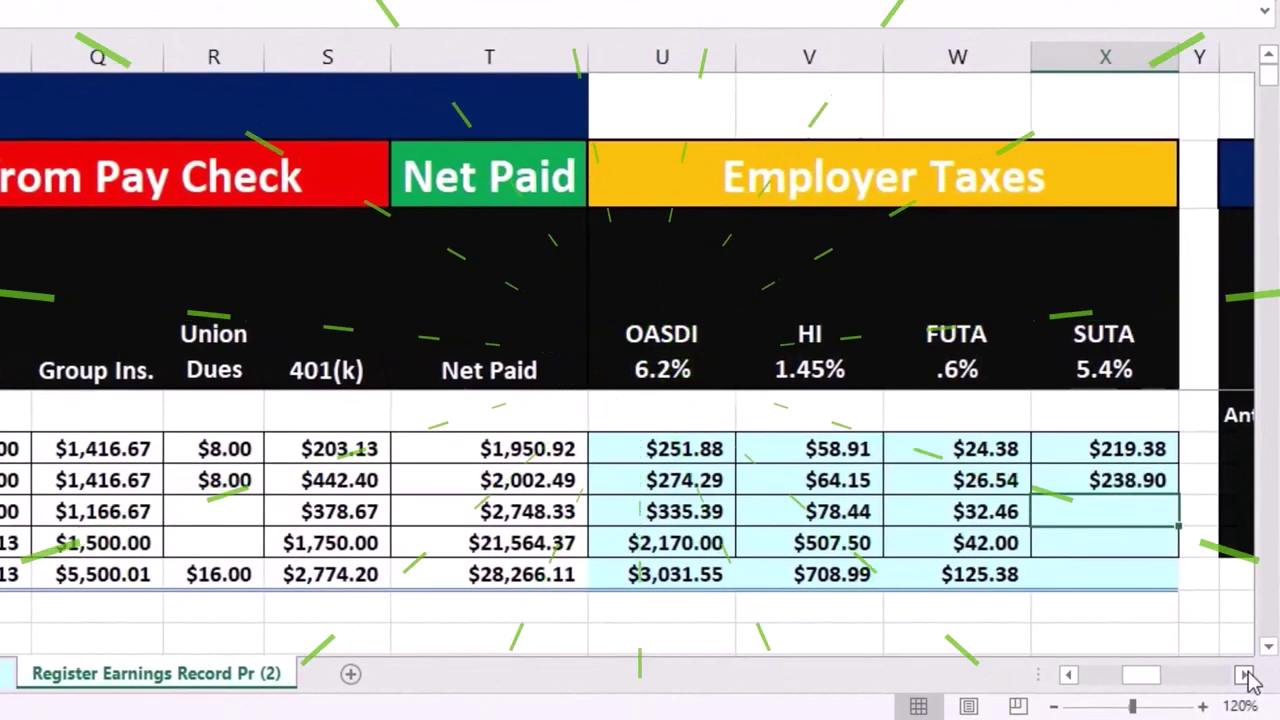
Step: Calculate the third employee's employer SUTA in X7 as the capped SUTA wages in M7 times .054
{"action": "type", "text": "="}
{"action": "key", "text": "Left"}
{"action": "key", "text": "Left"}
{"action": "key", "text": "Left"}
{"action": "key", "text": "Left"}
{"action": "key", "text": "Left"}
{"action": "key", "text": "Left"}
{"action": "key", "text": "Left"}
{"action": "key", "text": "Left"}
{"action": "key", "text": "Left"}
{"action": "key", "text": "Left"}
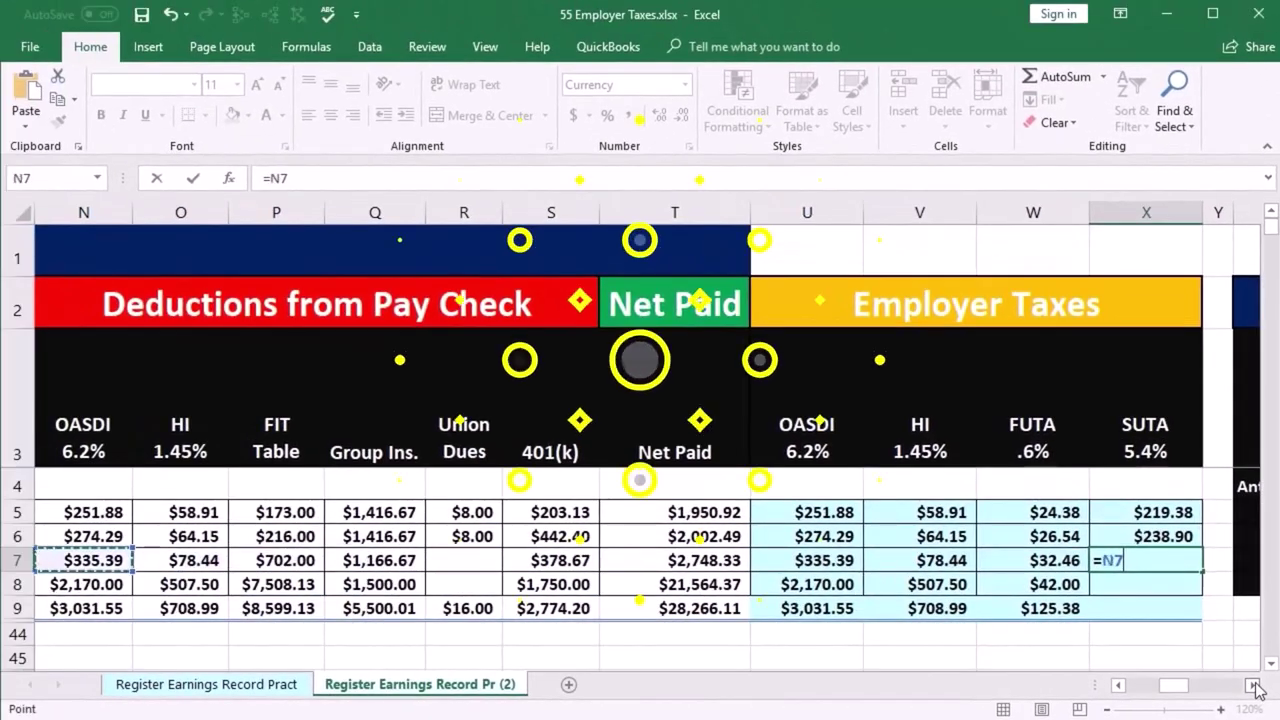
{"action": "key", "text": "Left"}
{"action": "key", "text": "Left"}
{"action": "key", "text": "Left"}
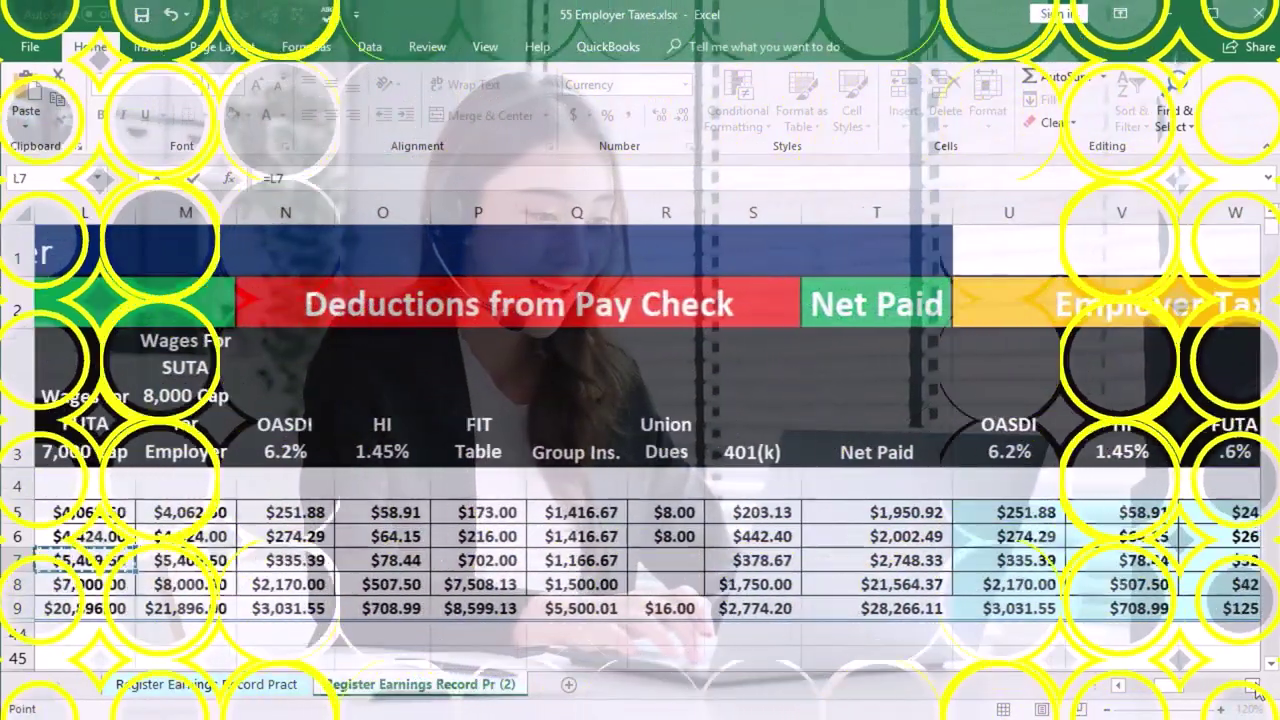
{"action": "scroll", "coordinate": [1256, 690], "scroll_direction": "left", "scroll_amount": 1}
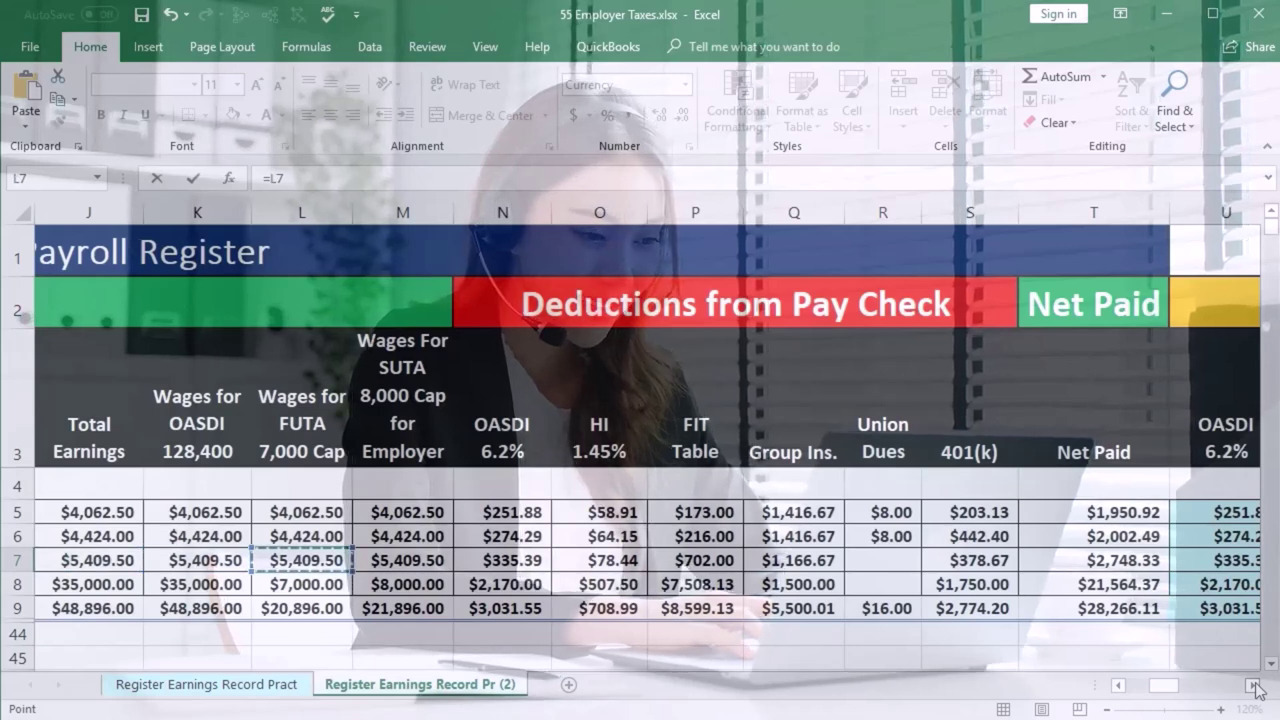
{"action": "key", "text": "Right"}
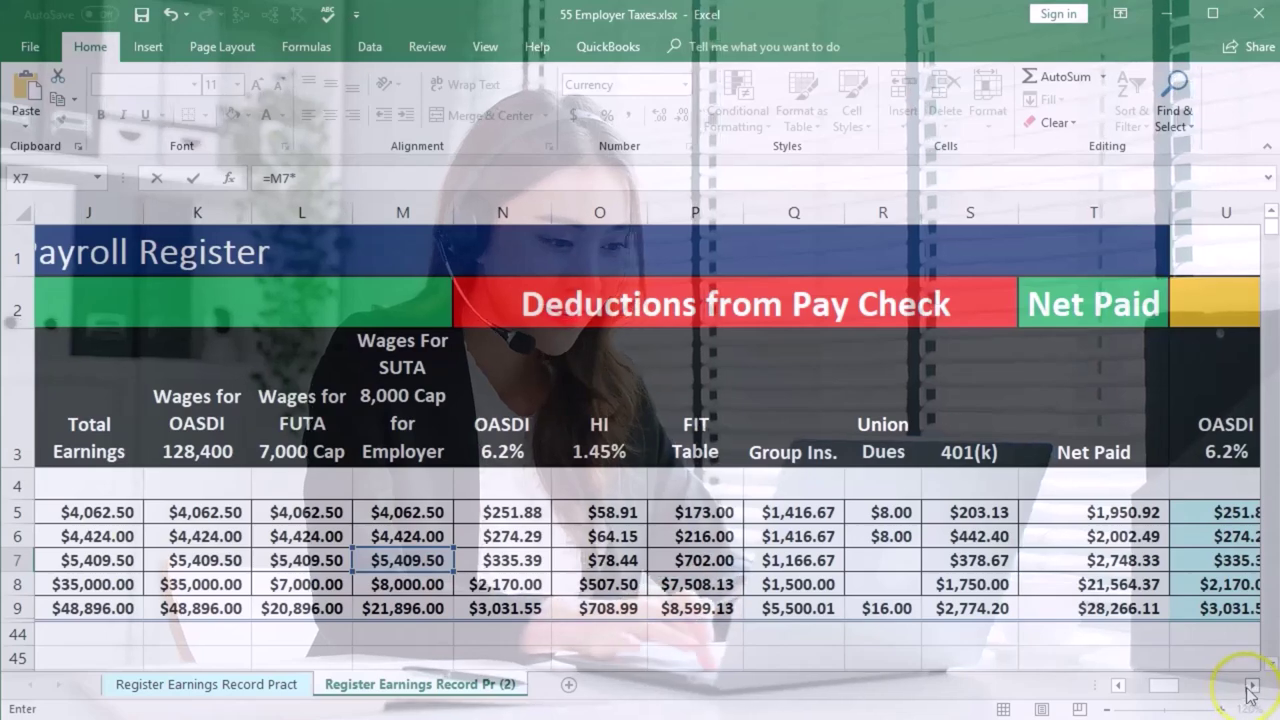
{"action": "left_click", "coordinate": [1251, 686]}
{"action": "left_click", "coordinate": [1251, 686]}
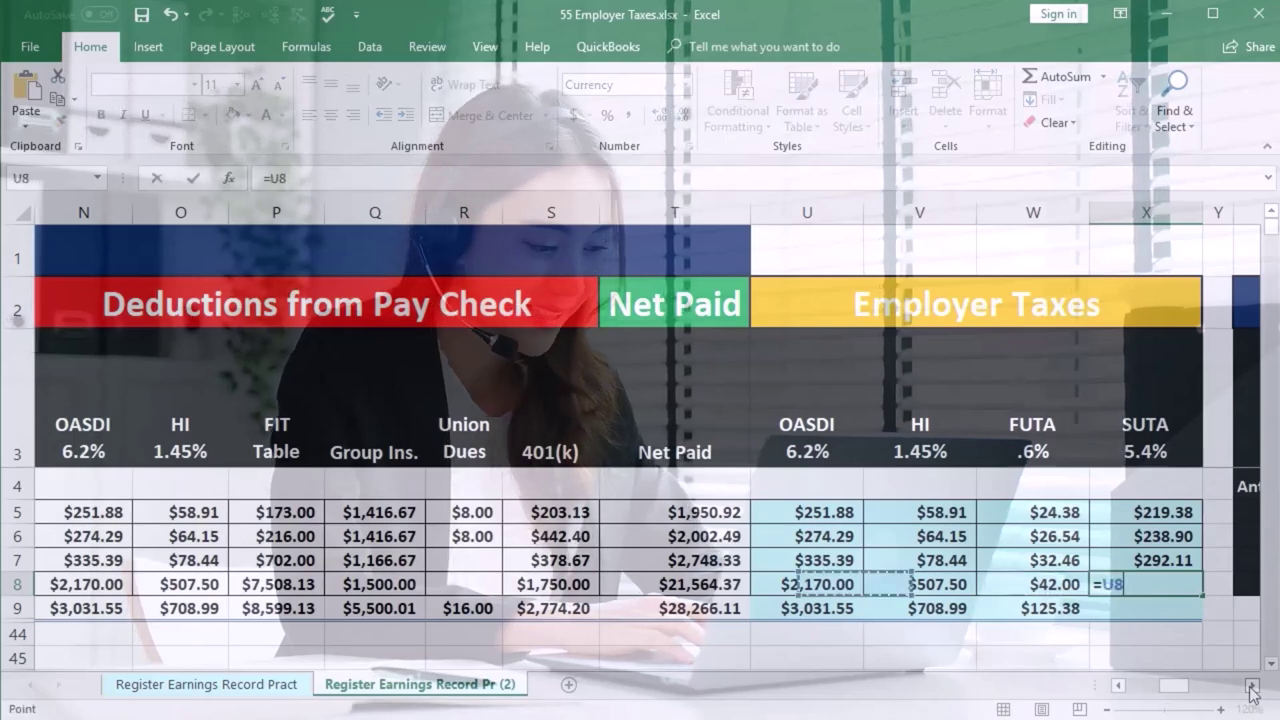
Step: Calculate the fourth employee's employer SUTA in X8 with =M8*.054 and total the employer SUTA column in X9 with SUM
{"action": "key", "text": "Left"}
{"action": "key", "text": "Left"}
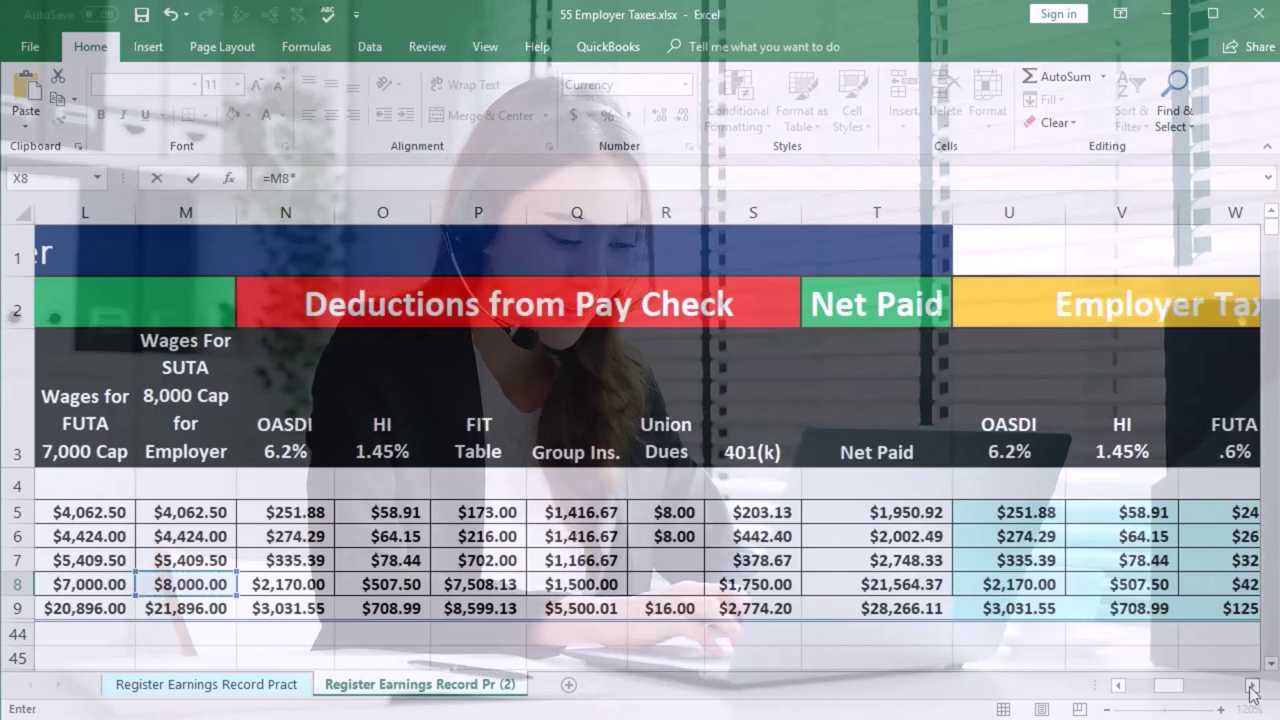
{"action": "key", "text": "Return"}
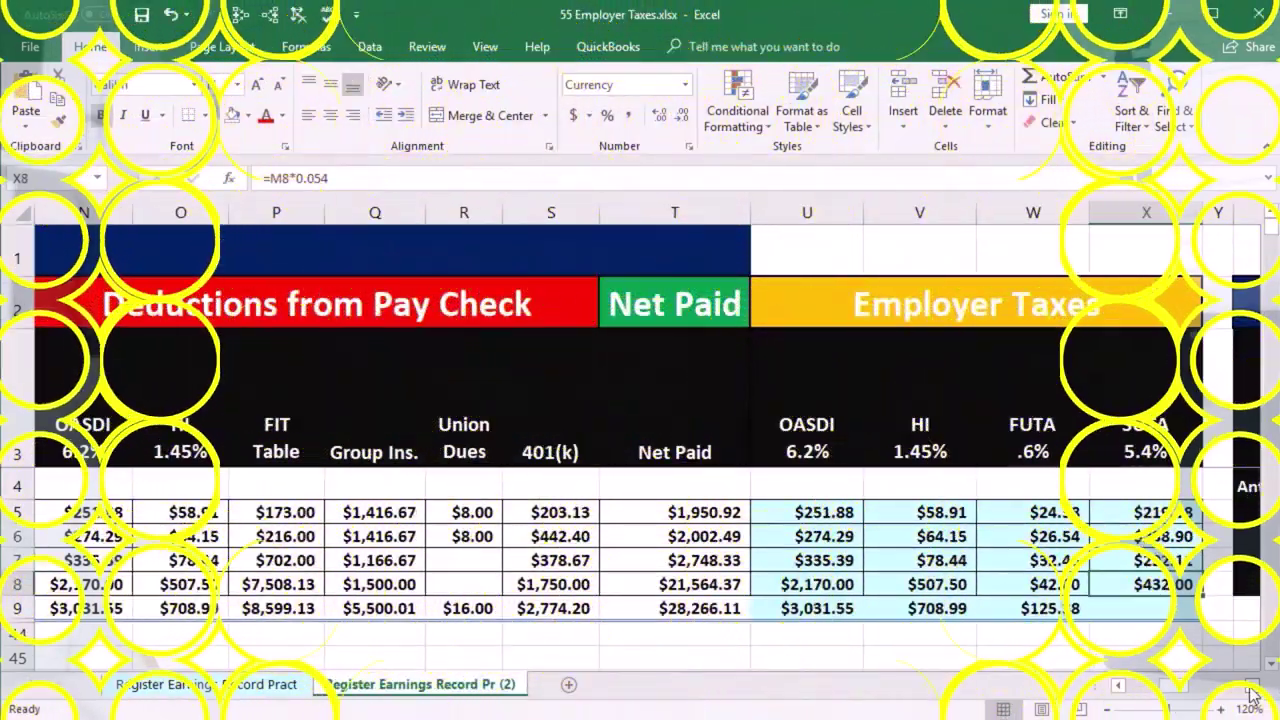
{"action": "type", "text": "=sum("}
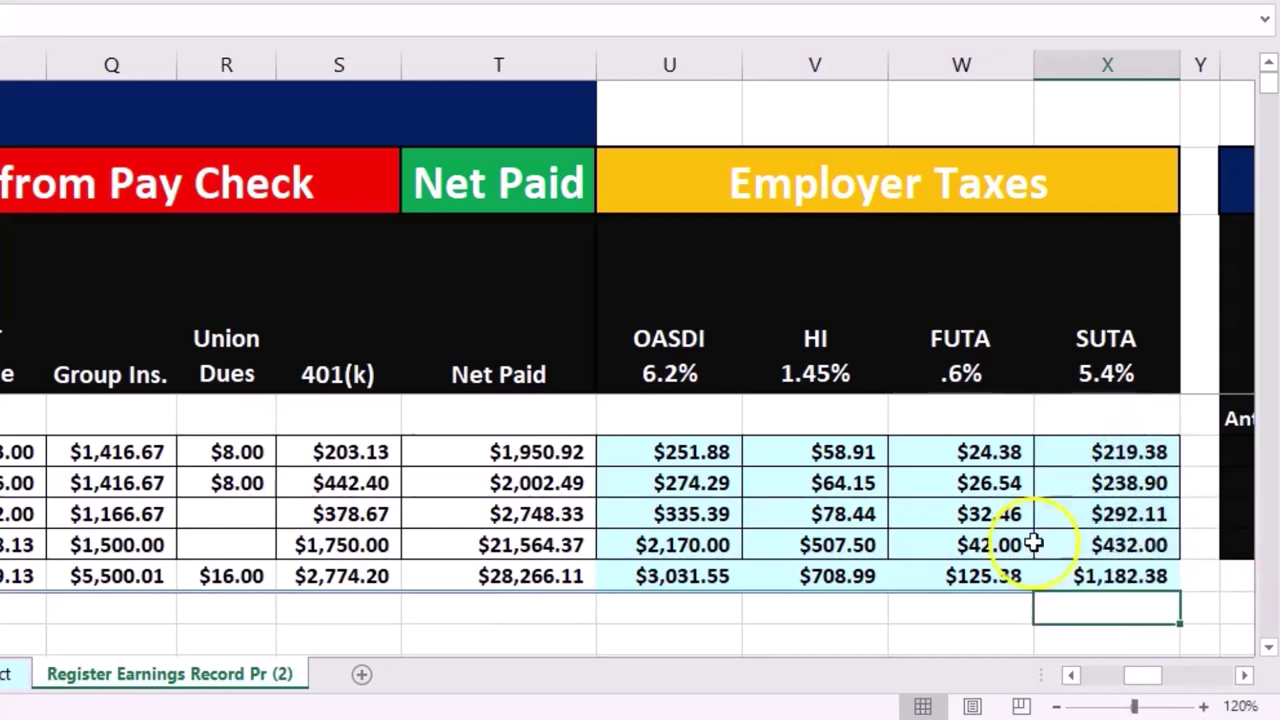
Step: Compare the Employer Taxes columns U to X with the Earnings Records section, examining its name, earnings, capped wages and deduction columns
{"action": "left_click_drag", "start_coordinate": [669, 60], "coordinate": [1070, 53]}
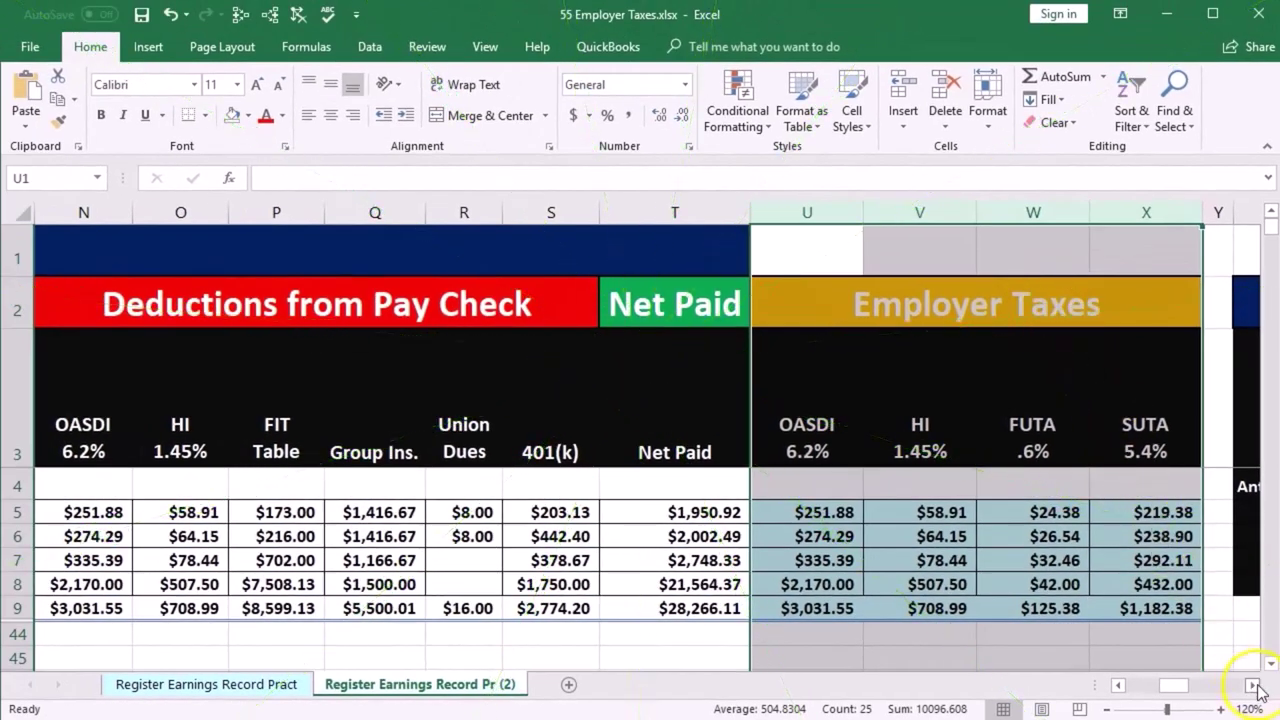
{"action": "left_click", "coordinate": [676, 293]}
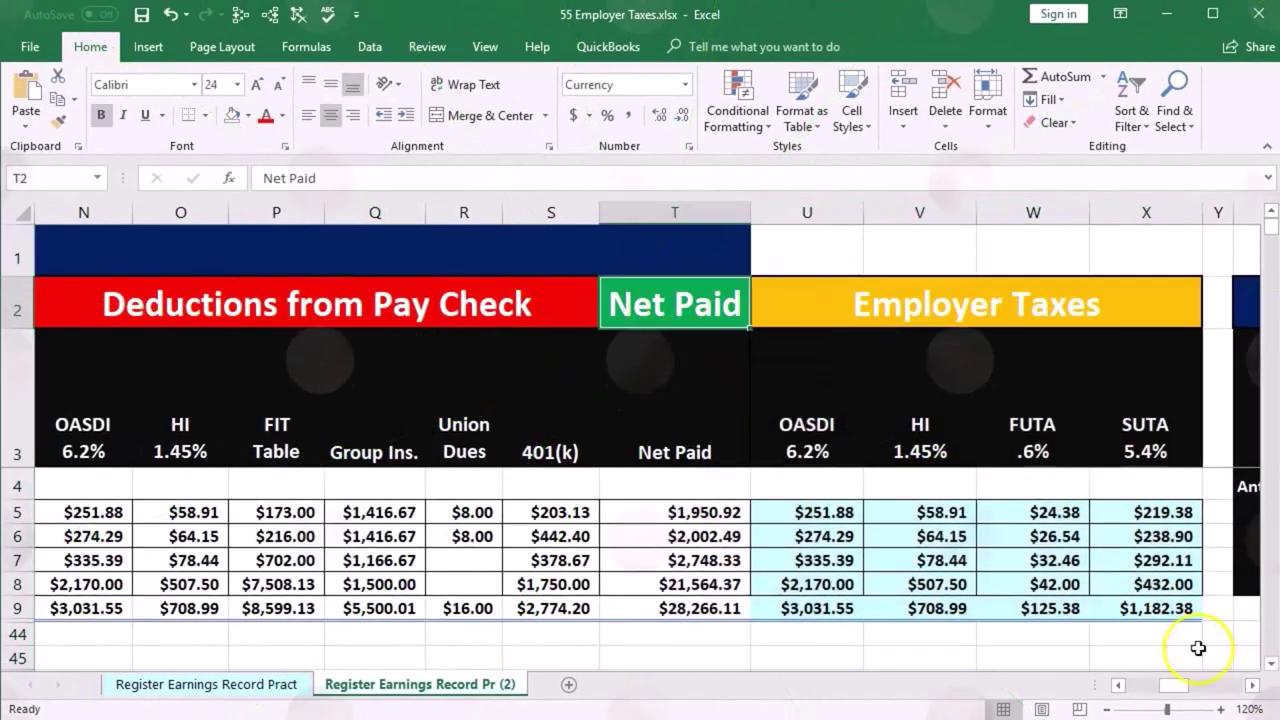
{"action": "scroll", "coordinate": [1252, 686], "scroll_direction": "right", "scroll_amount": 5}
{"action": "scroll", "coordinate": [1252, 686], "scroll_direction": "right", "scroll_amount": 5}
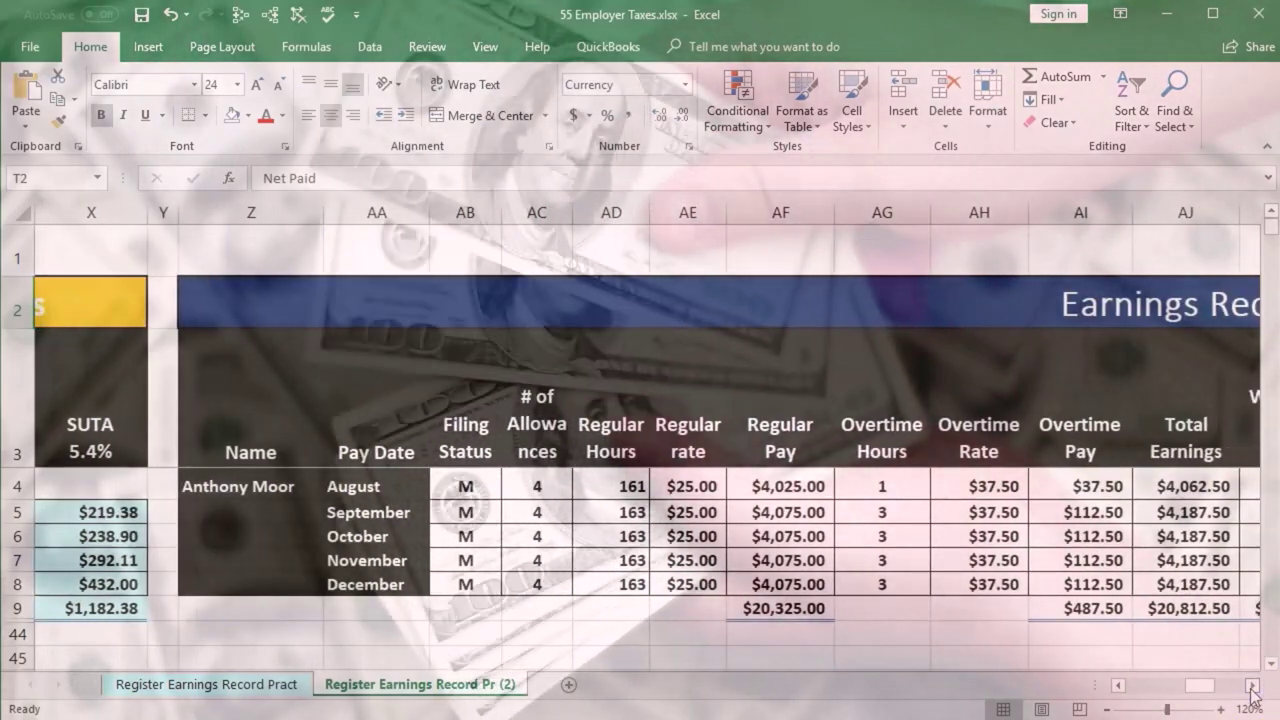
{"action": "scroll", "coordinate": [1252, 686], "scroll_direction": "right", "scroll_amount": 1}
{"action": "left_click_drag", "start_coordinate": [352, 404], "coordinate": [894, 451]}
{"action": "left_click", "coordinate": [126, 490]}
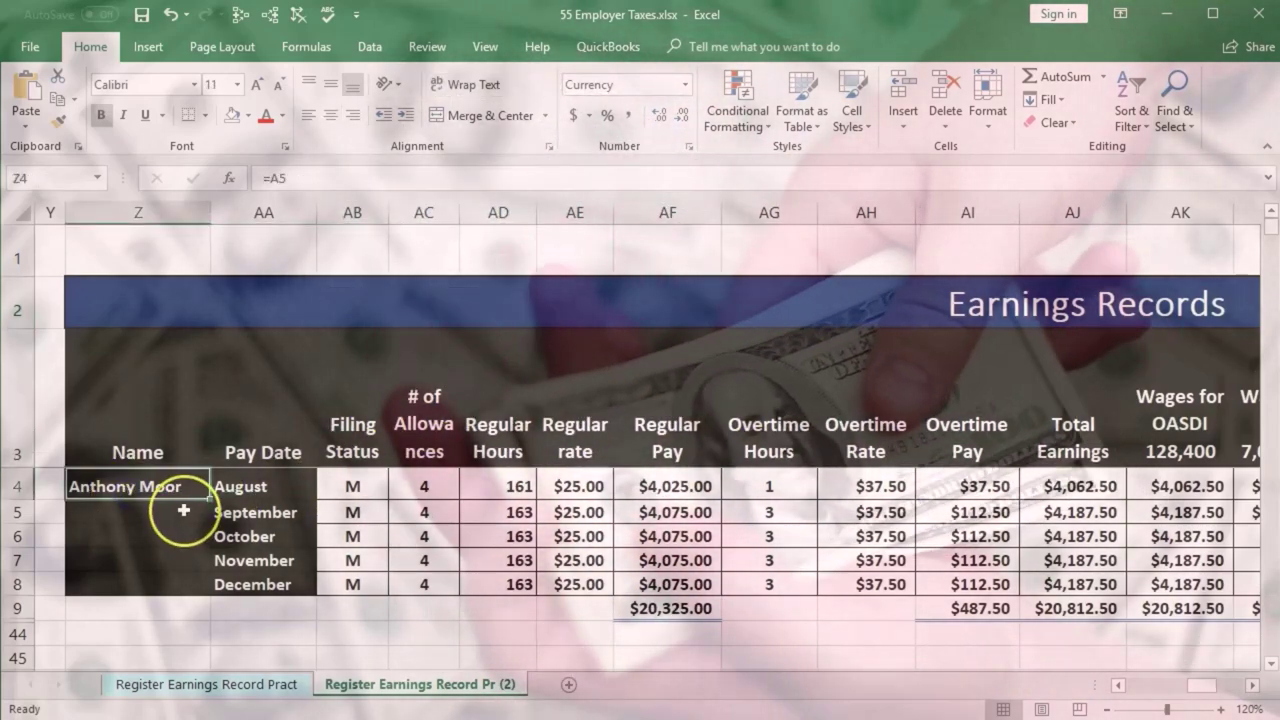
{"action": "left_click_drag", "start_coordinate": [1138, 433], "coordinate": [1182, 443]}
{"action": "left_click", "coordinate": [1172, 445]}
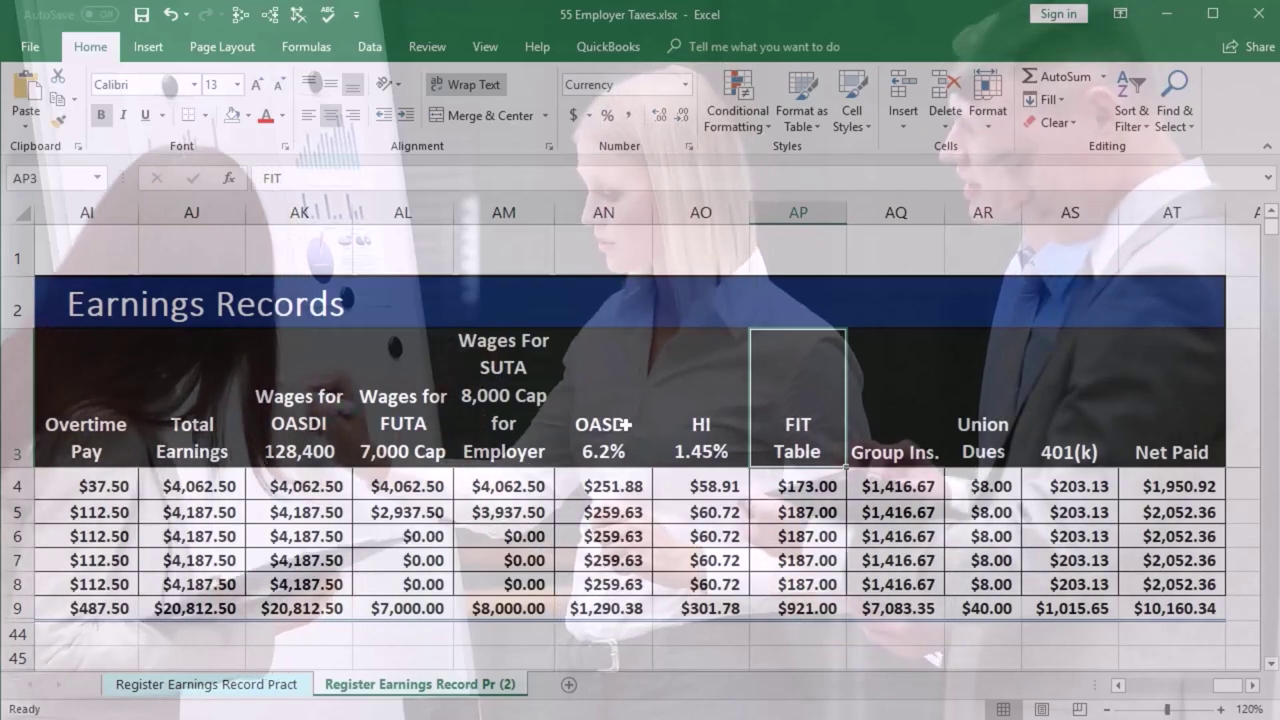
{"action": "left_click", "coordinate": [626, 424]}
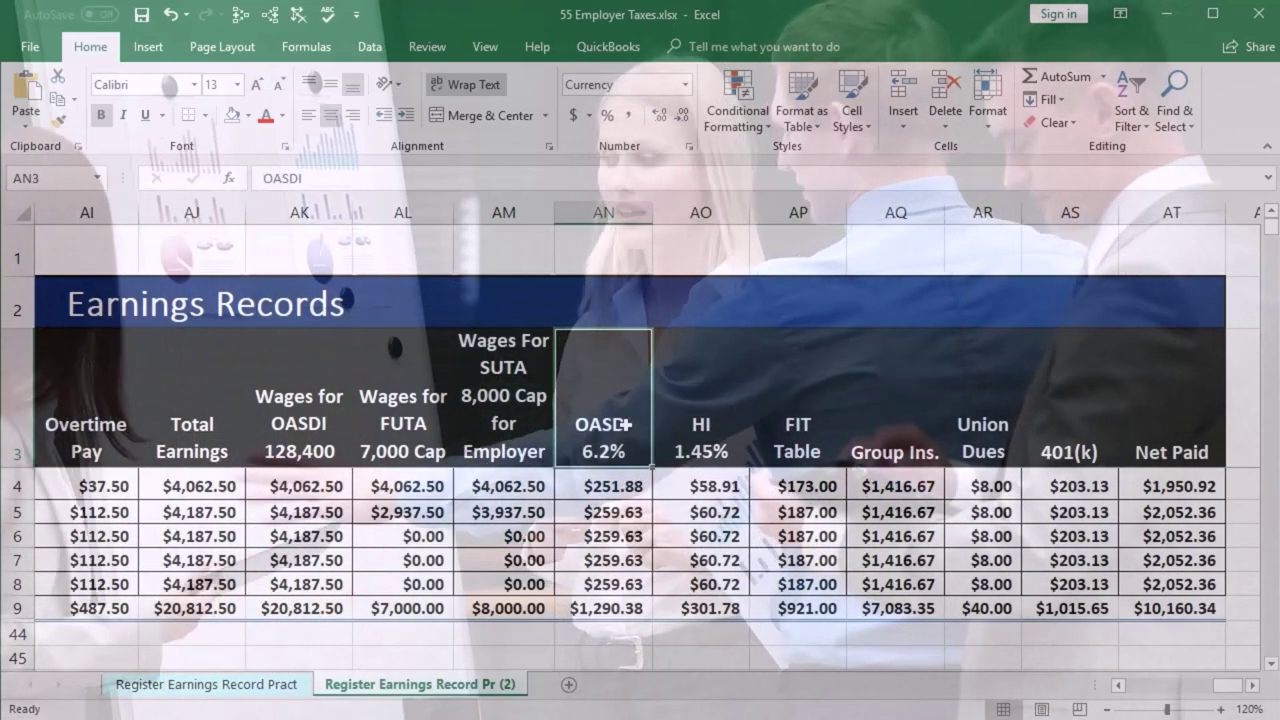
{"action": "key", "text": "Right"}
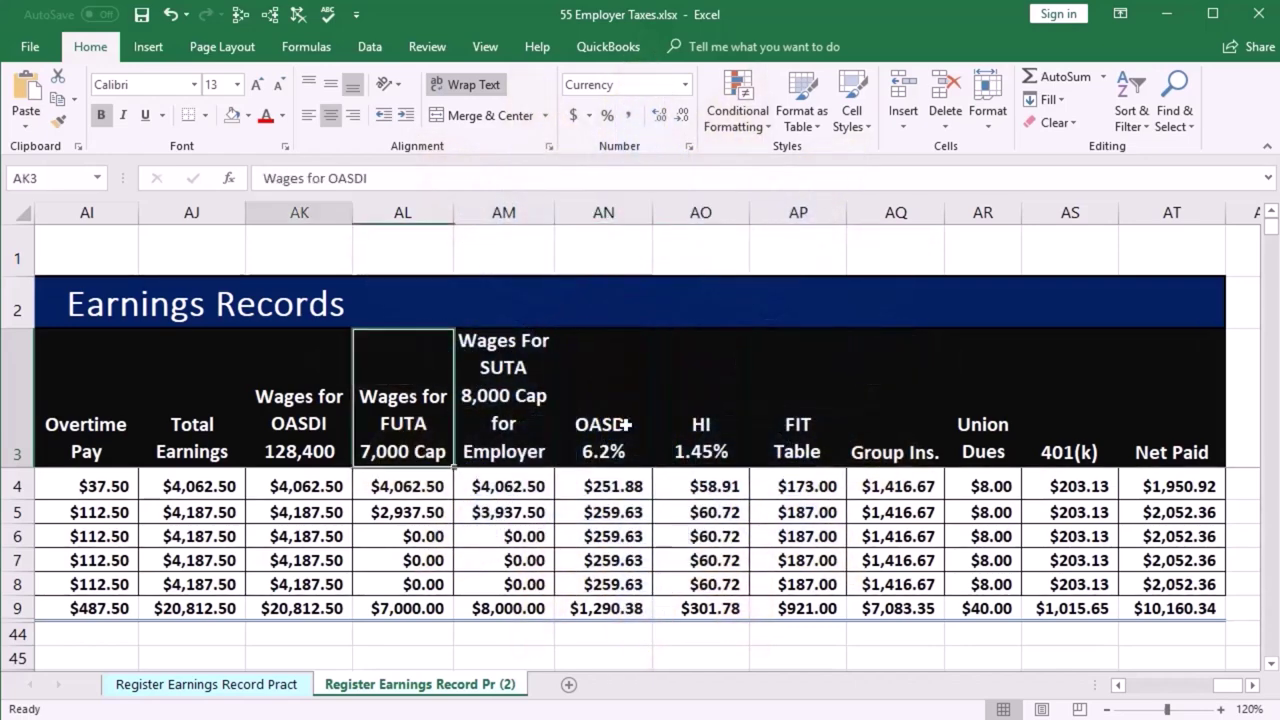
Step: Return to the Employer Taxes section of the register and examine its OASDI, HI, FUTA and SUTA headings one by one
{"action": "key", "text": "Left"}
{"action": "key", "text": "Left"}
{"action": "key", "text": "Left"}
{"action": "key", "text": "Left"}
{"action": "key", "text": "Left"}
{"action": "key", "text": "Left"}
{"action": "key", "text": "Left"}
{"action": "key", "text": "Left"}
{"action": "key", "text": "Left"}
{"action": "key", "text": "Left"}
{"action": "key", "text": "Left"}
{"action": "key", "text": "Left"}
{"action": "key", "text": "Left"}
{"action": "key", "text": "Left"}
{"action": "key", "text": "Left"}
{"action": "key", "text": "Left"}
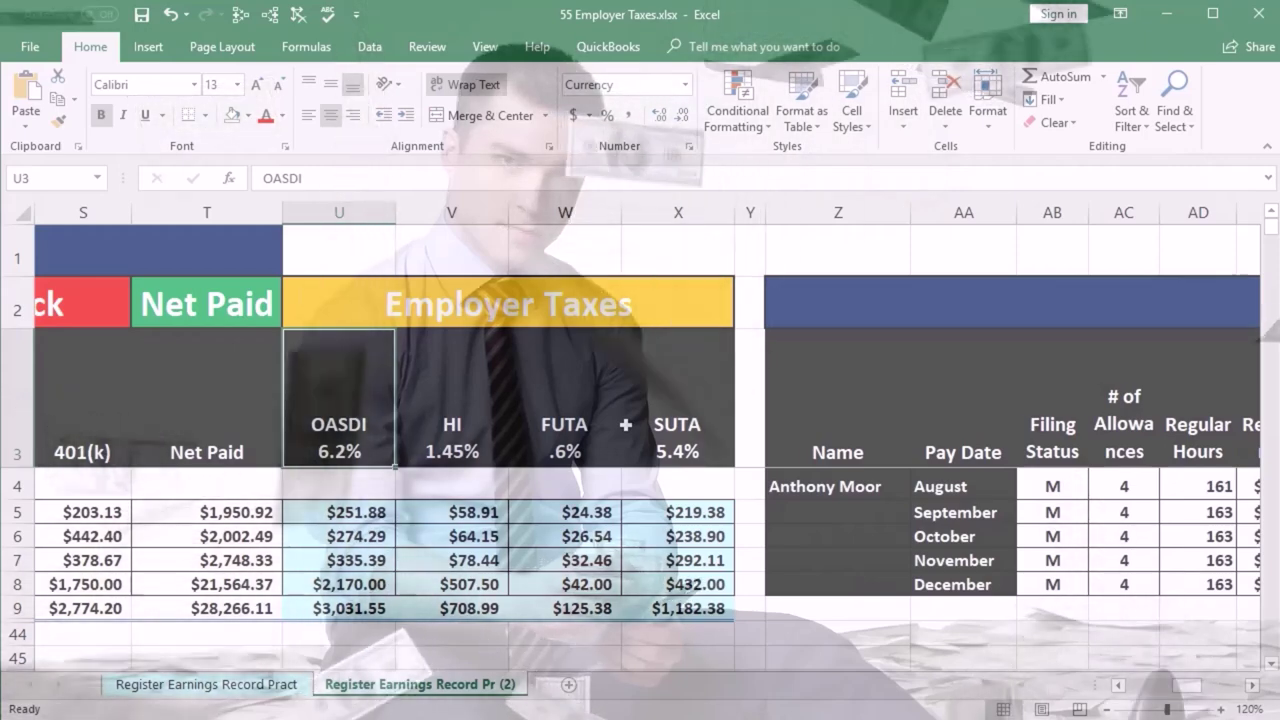
{"action": "key", "text": "Right"}
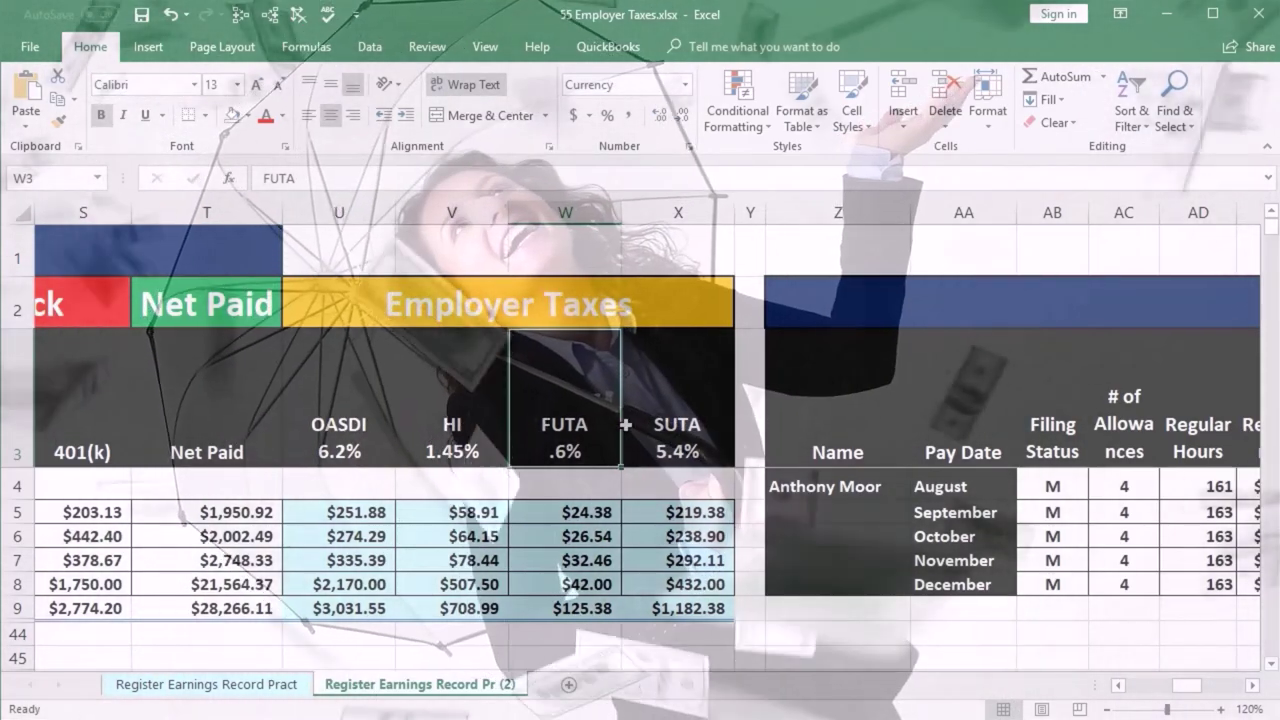
{"action": "left_click", "coordinate": [625, 425]}
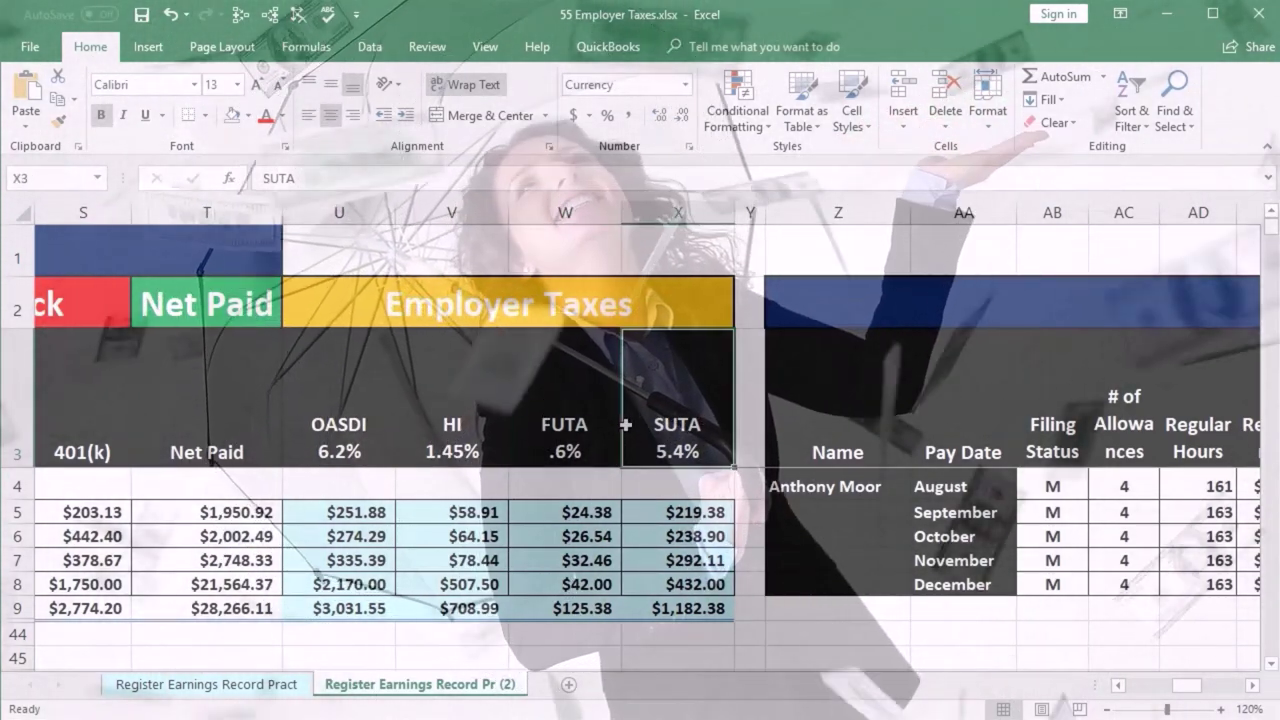